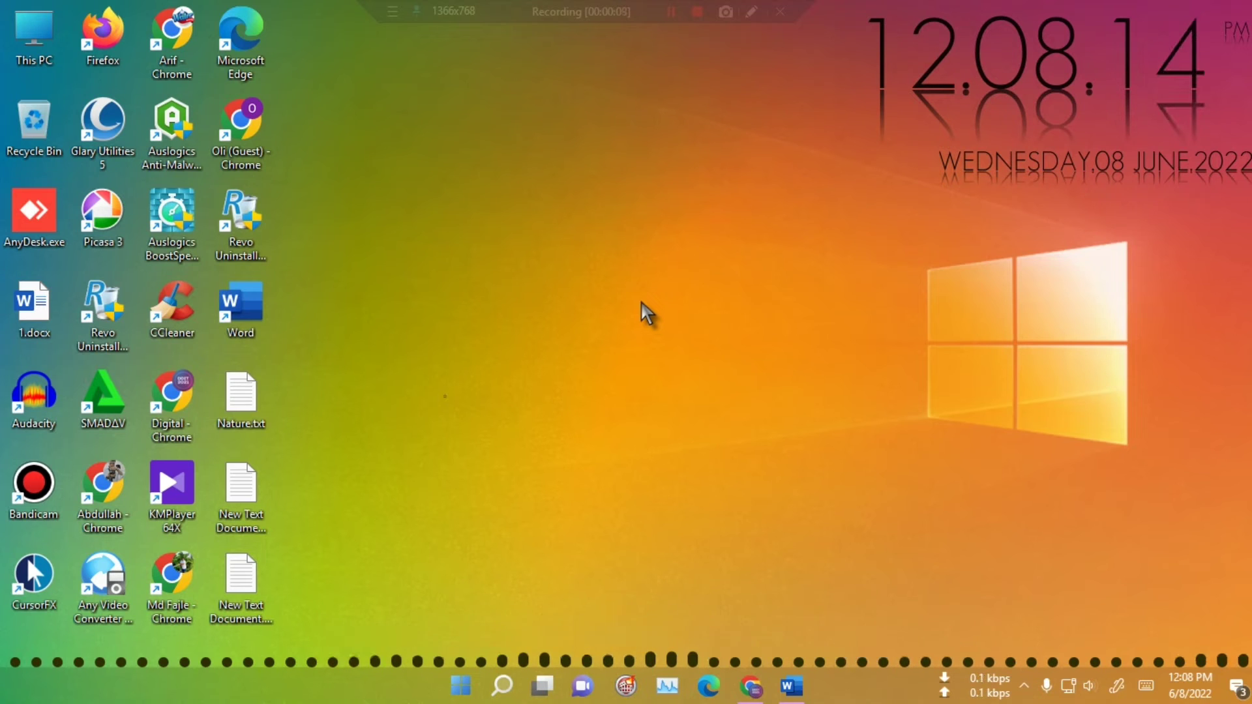
Refresh the desktop, bring up the blank Word document and open the Insert Chart dialog.
right_click(620, 247)
left_click(671, 324)
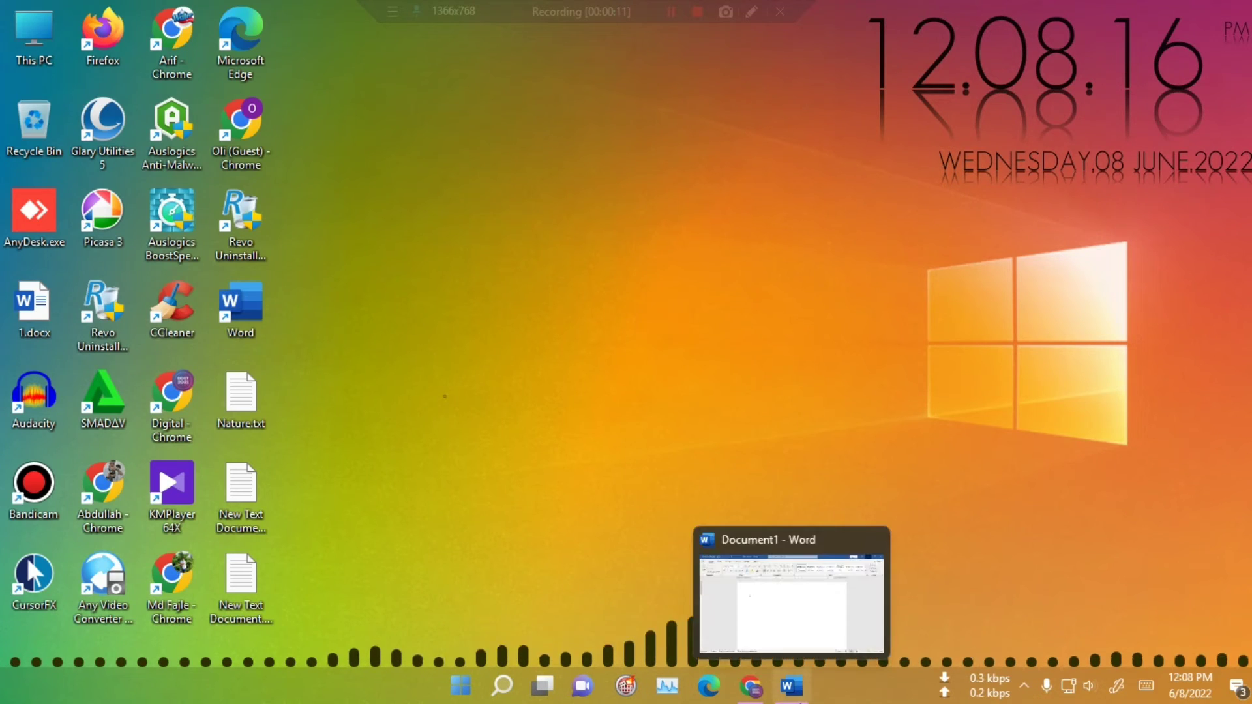
left_click(792, 603)
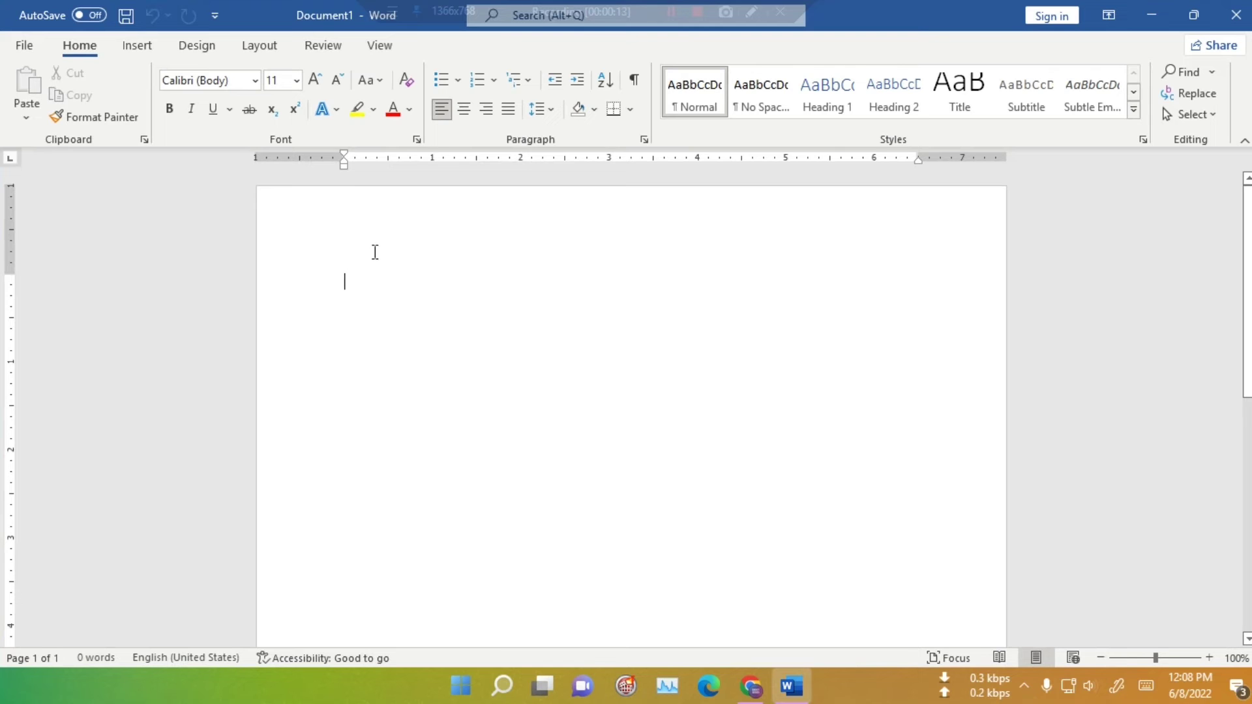
left_click(154, 50)
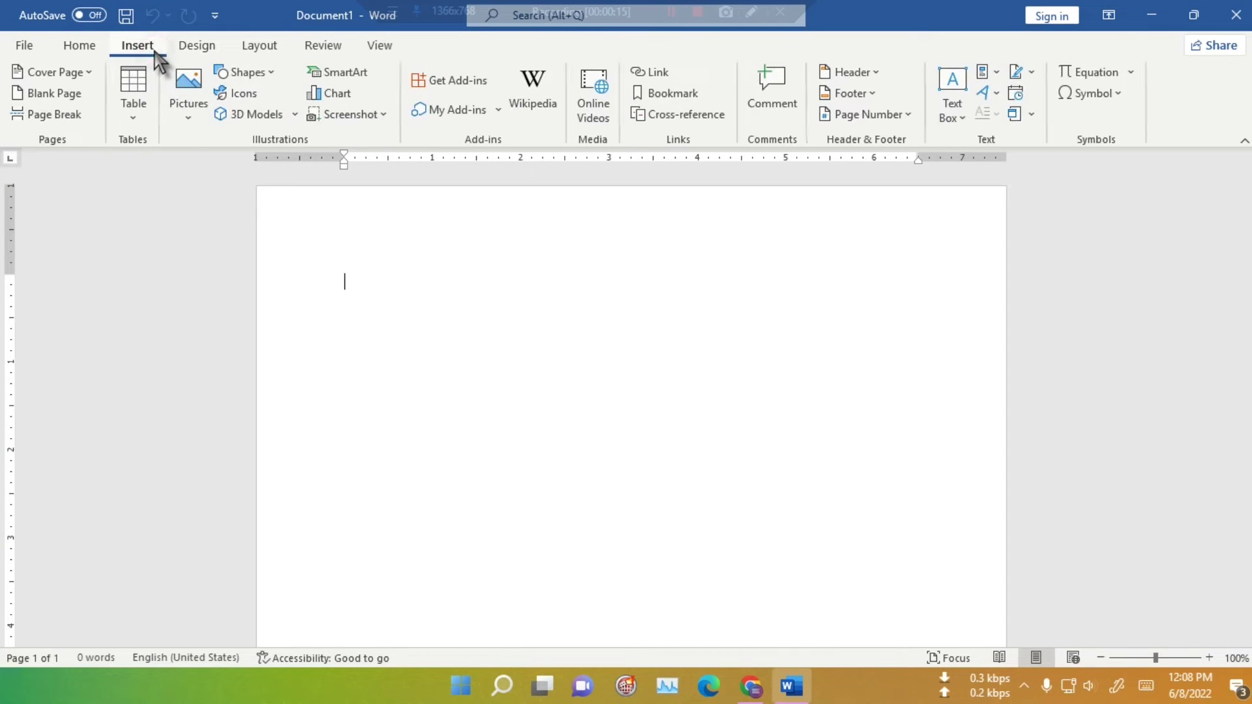
left_click(345, 98)
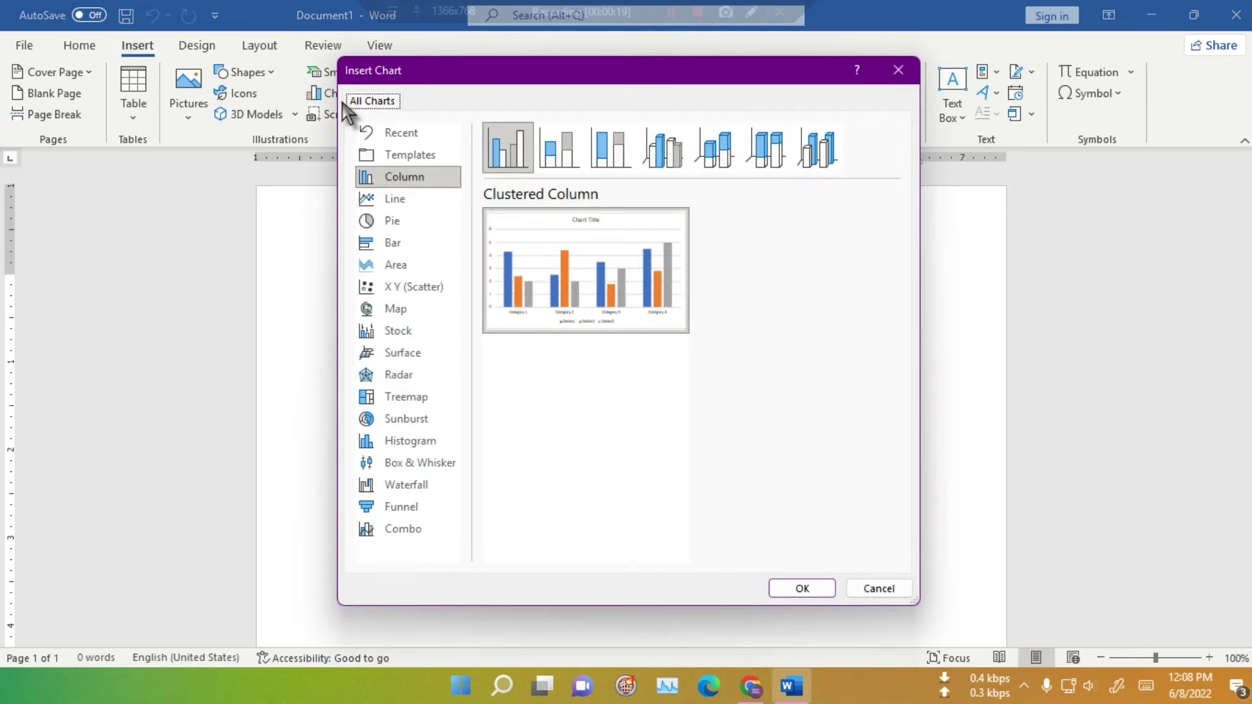
left_click_drag(549, 71, 728, 100)
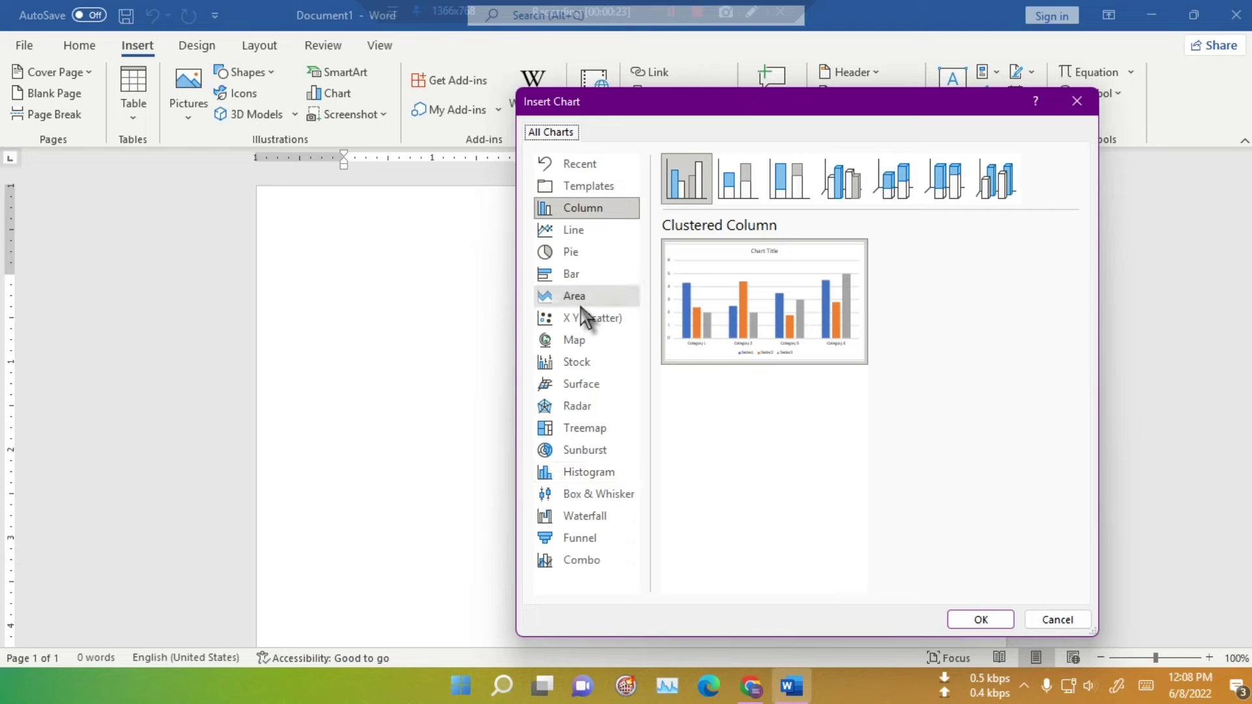
Preview the chart categories from Line and Pie through Waterfall, Funnel and Combo.
left_click(584, 230)
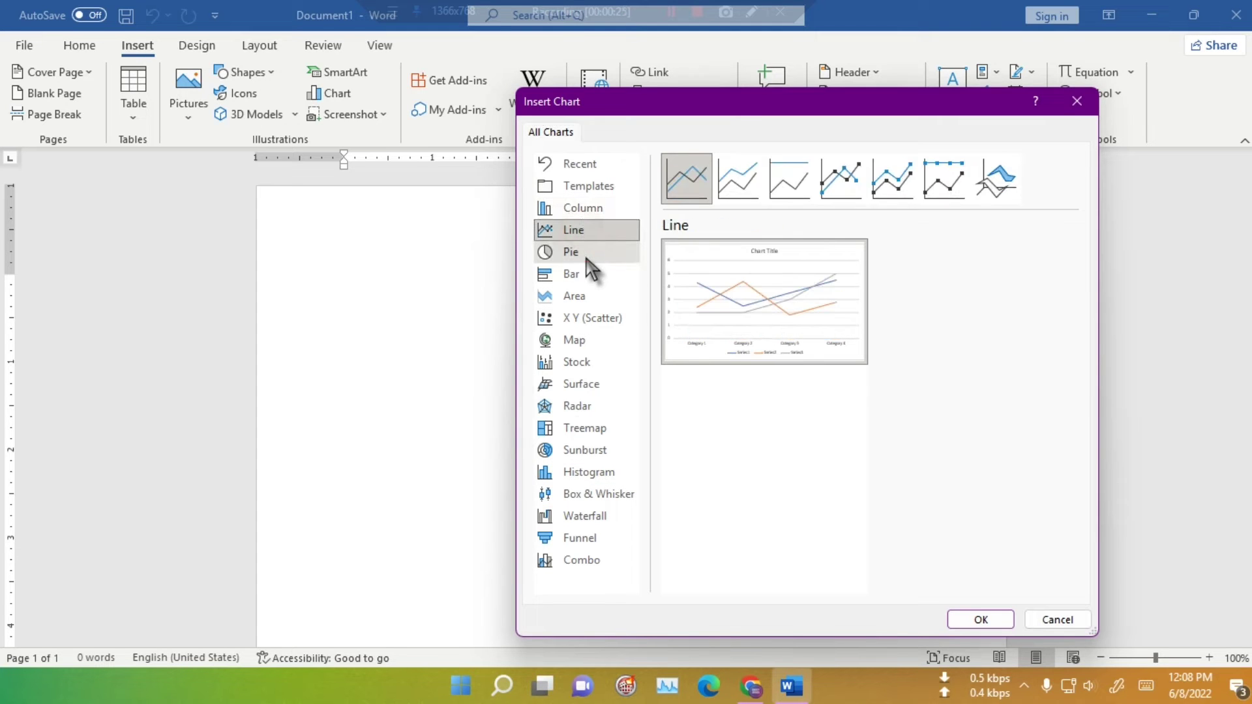
left_click(587, 254)
left_click(589, 274)
left_click(594, 297)
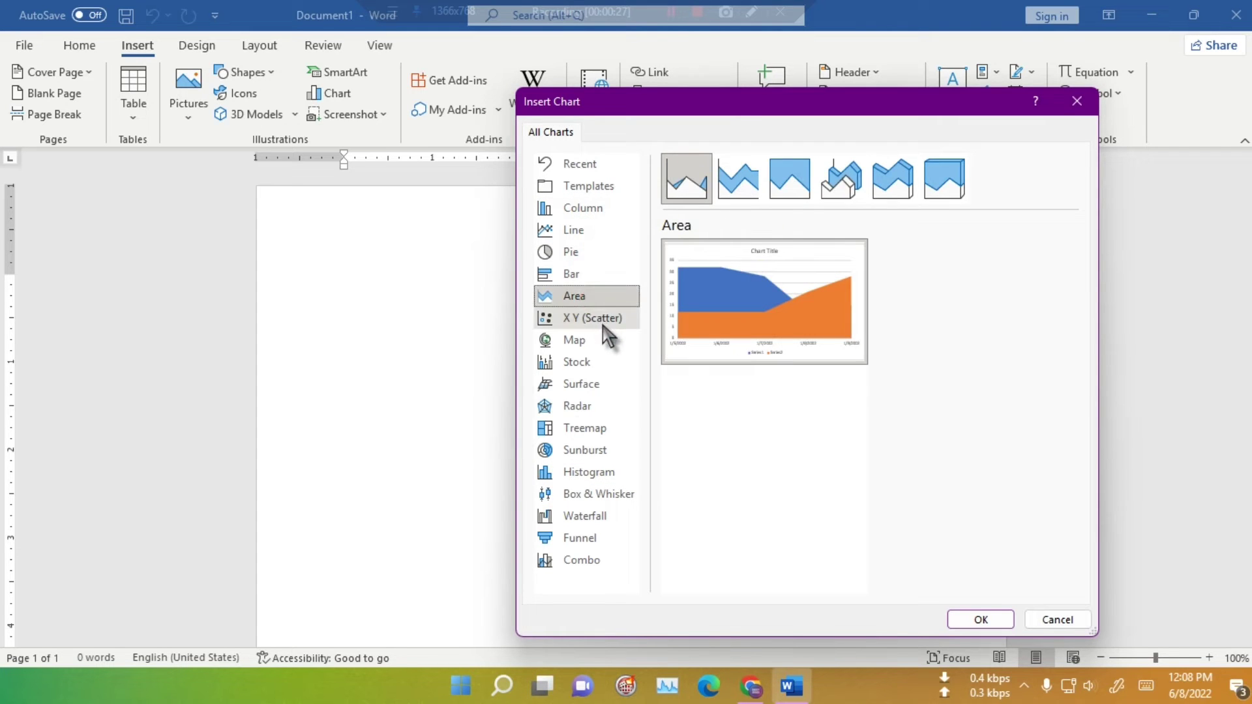
left_click(603, 325)
left_click(603, 345)
left_click(597, 365)
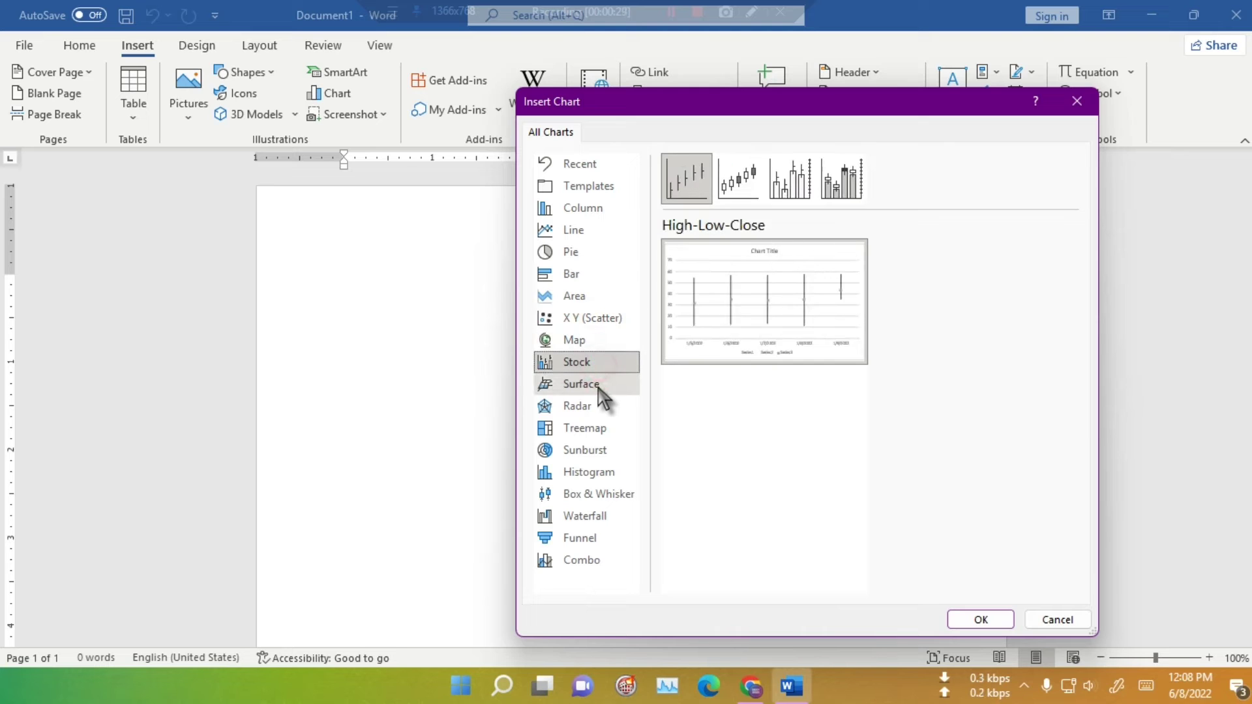
left_click(587, 385)
left_click(594, 407)
left_click(596, 429)
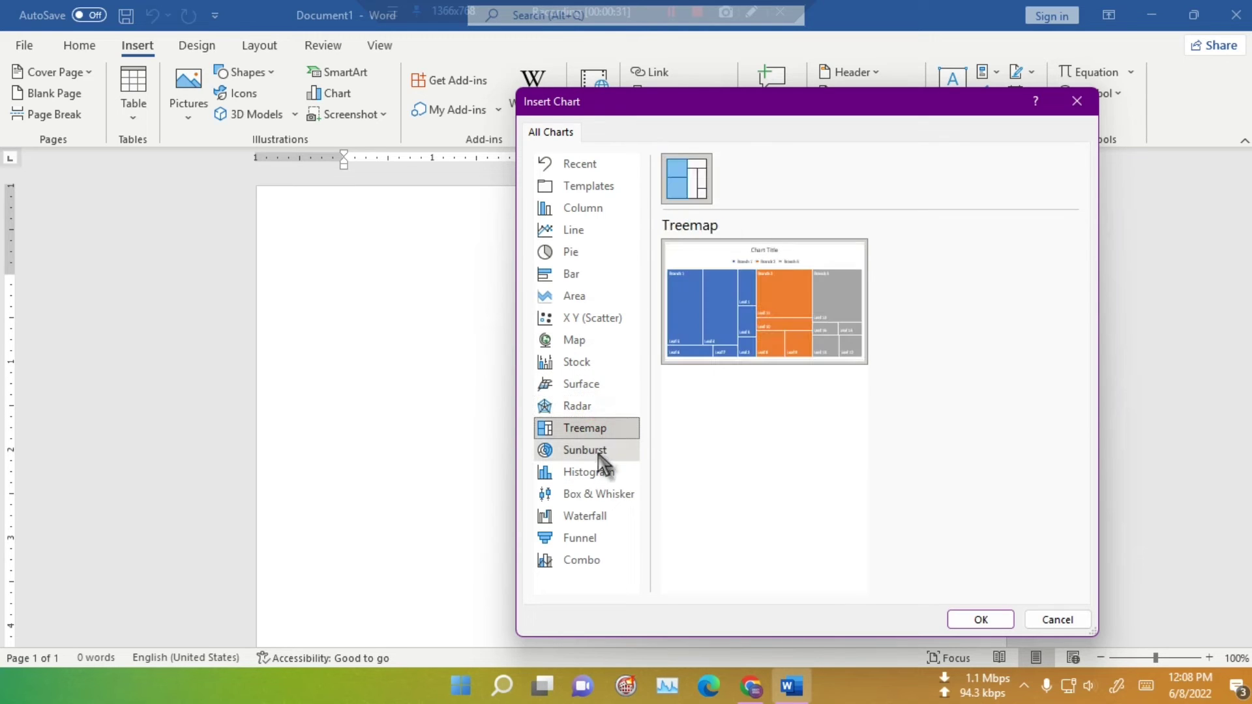
left_click(598, 451)
left_click(596, 475)
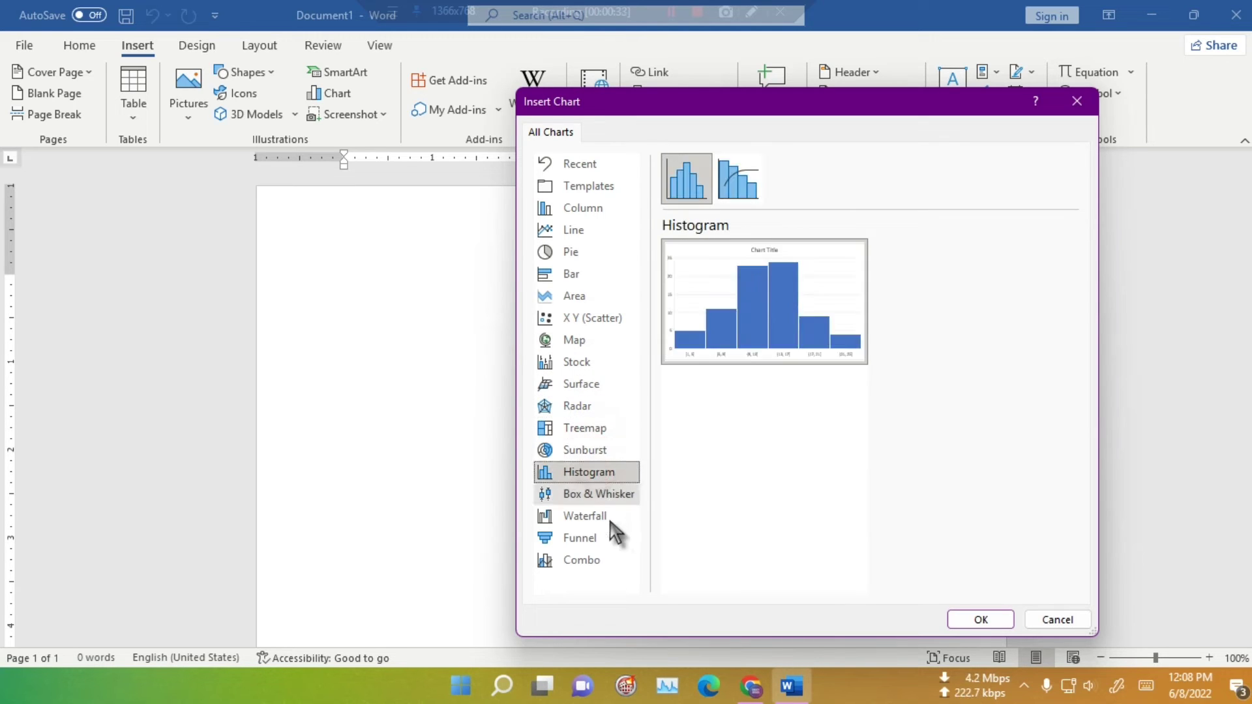
left_click(600, 497)
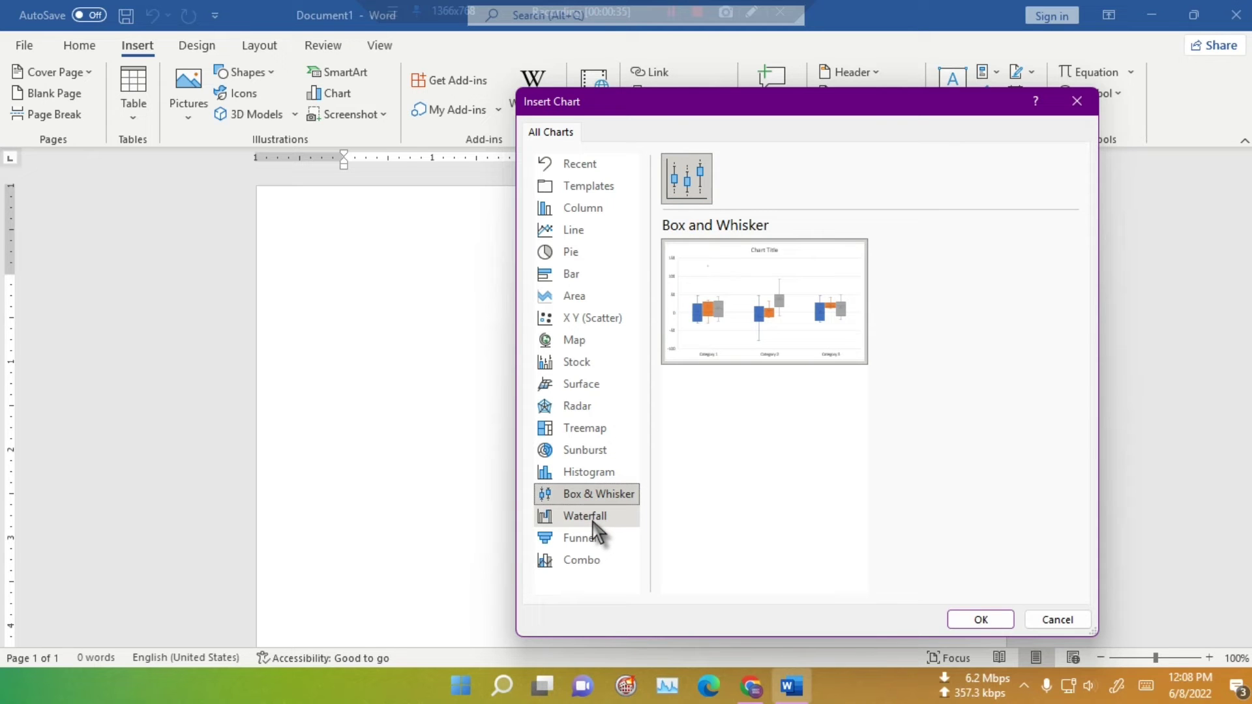
left_click(597, 517)
left_click(588, 539)
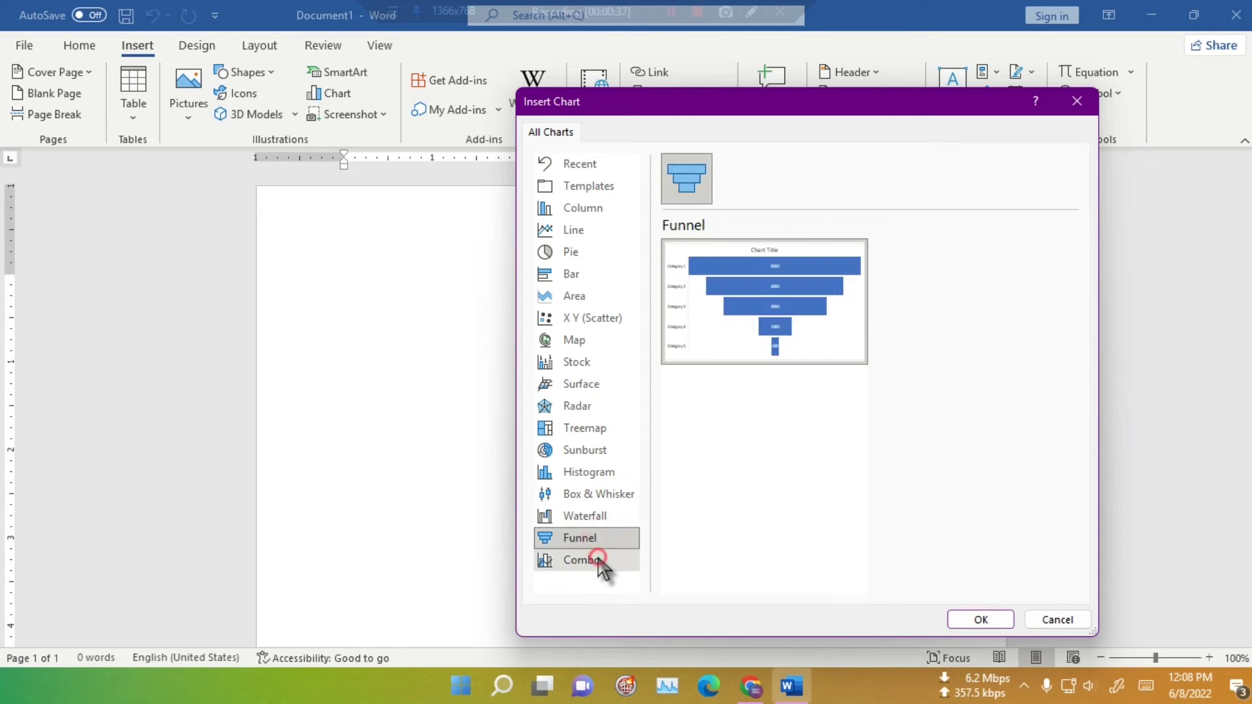
left_click(590, 561)
Compare Templates and Line against Column, then insert a Clustered Column chart.
left_click(588, 188)
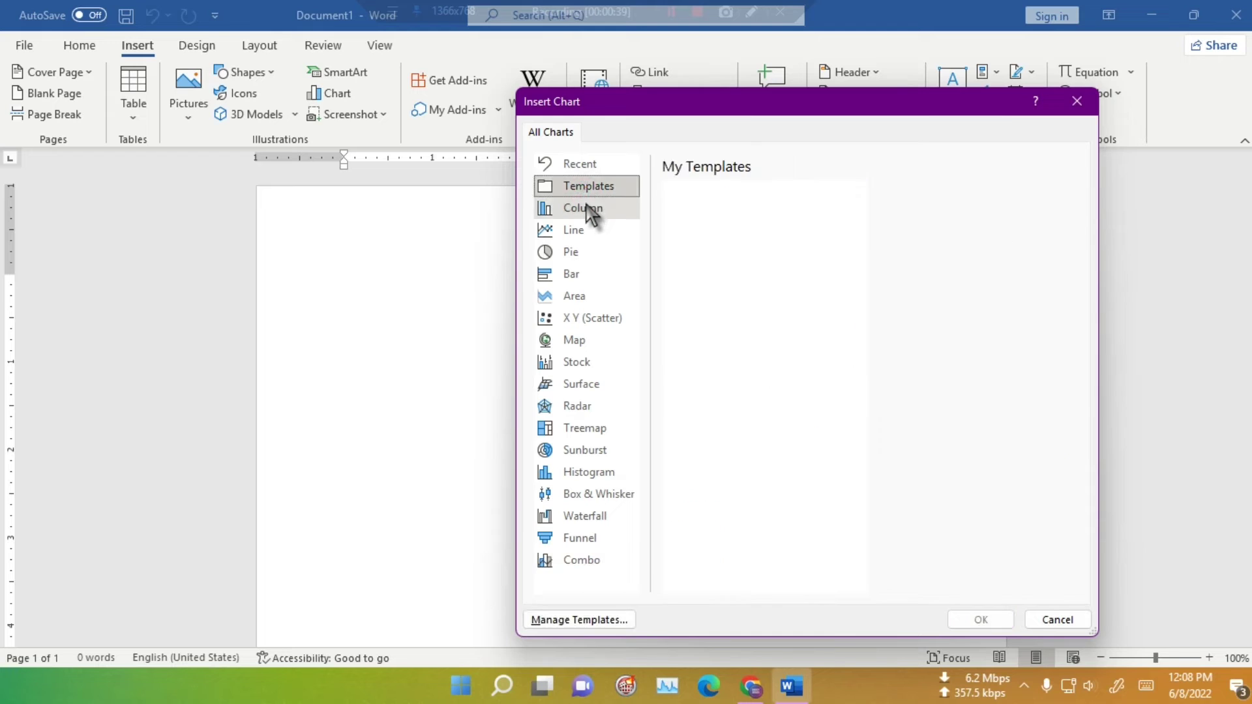
left_click(589, 209)
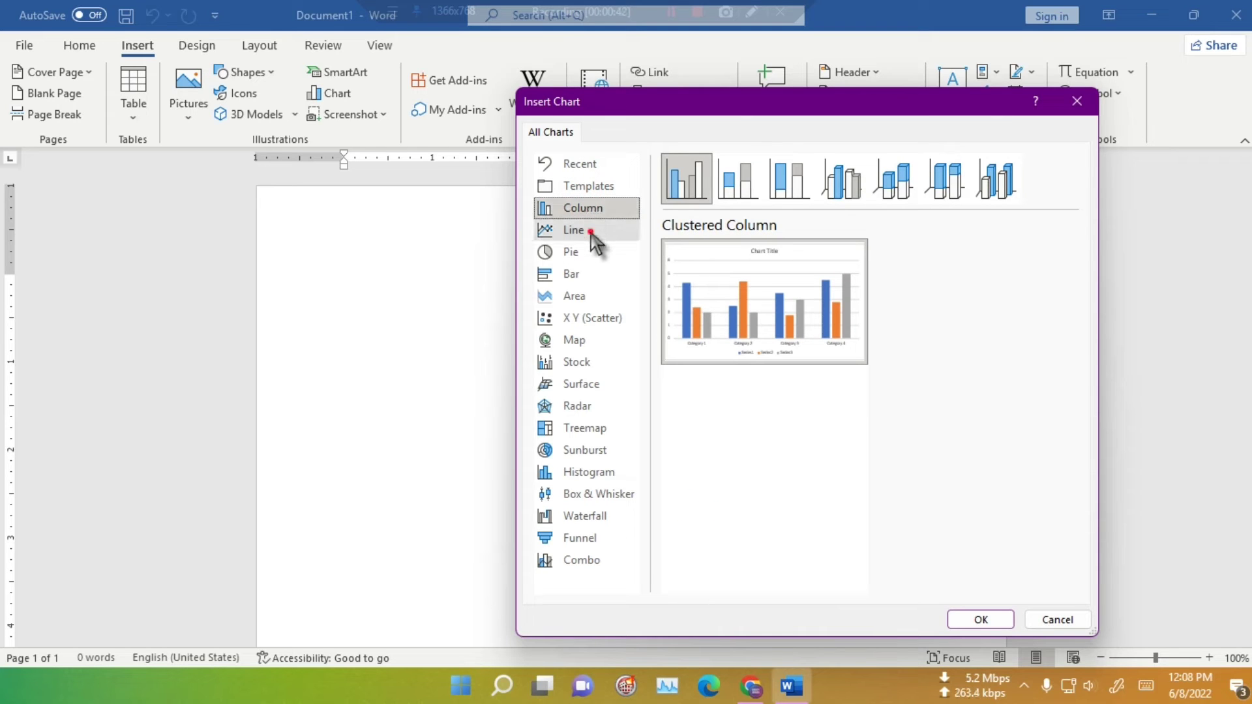
left_click(590, 231)
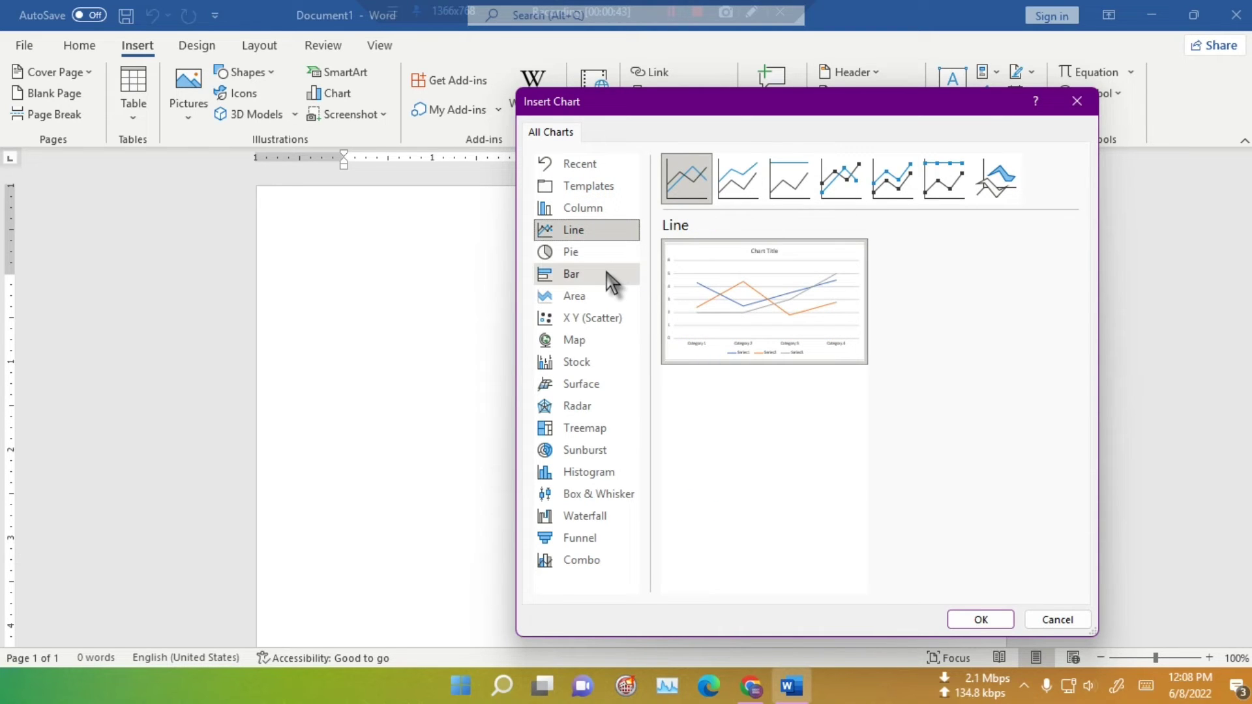
left_click(604, 206)
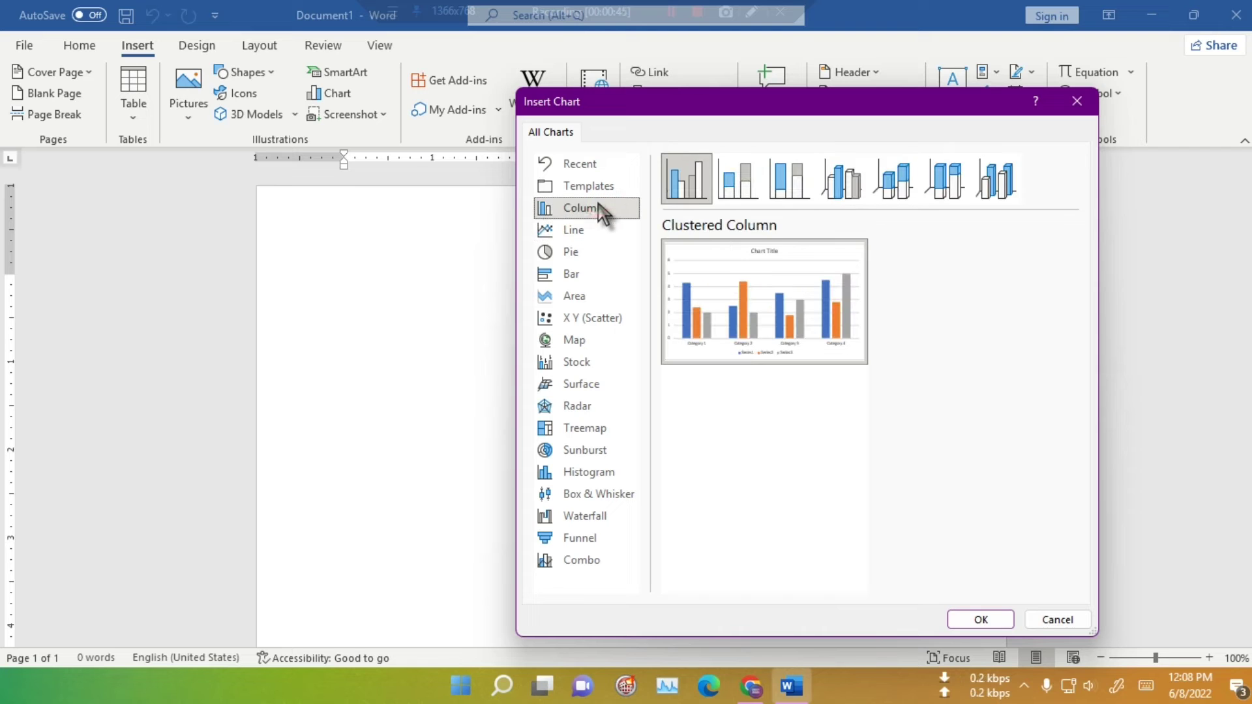
left_click(587, 232)
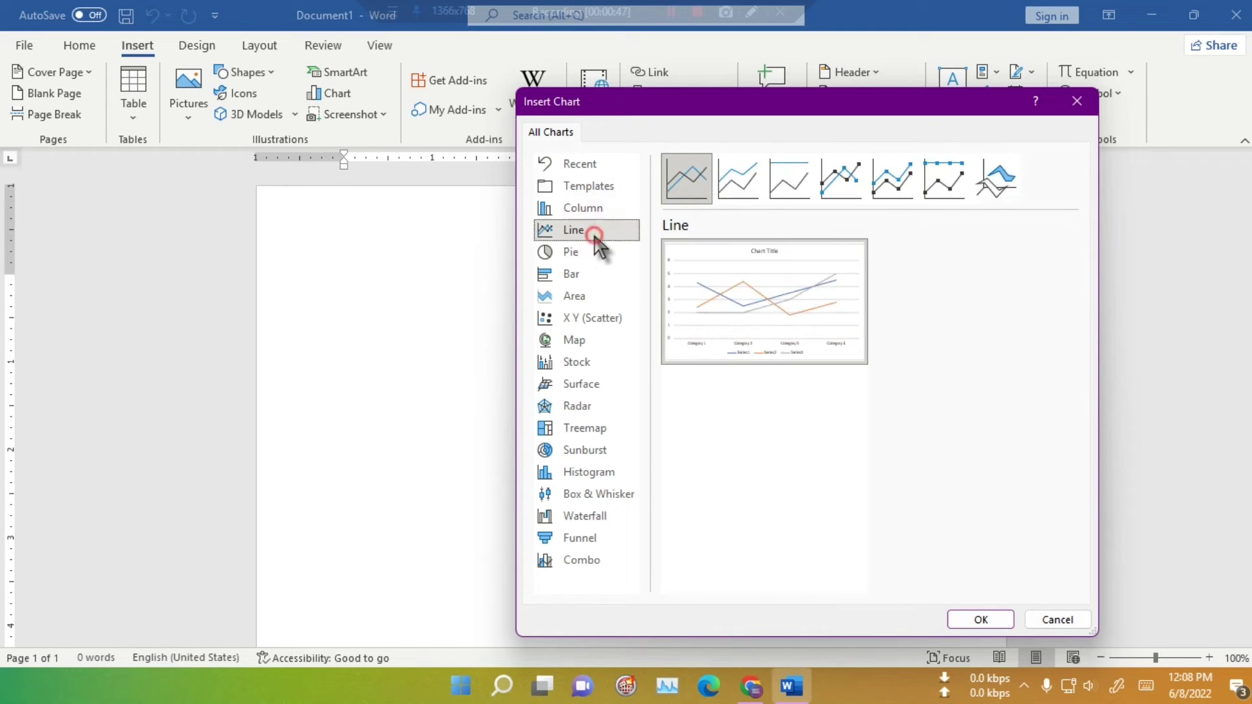
left_click(590, 209)
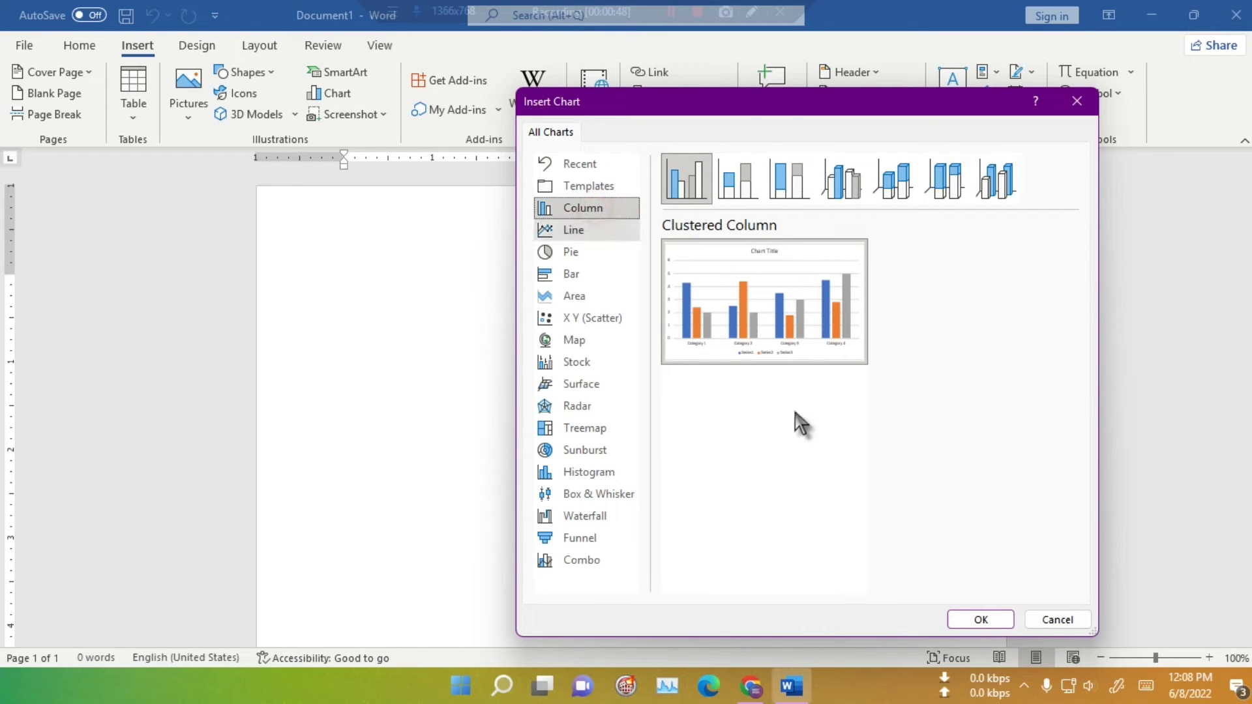
left_click(969, 621)
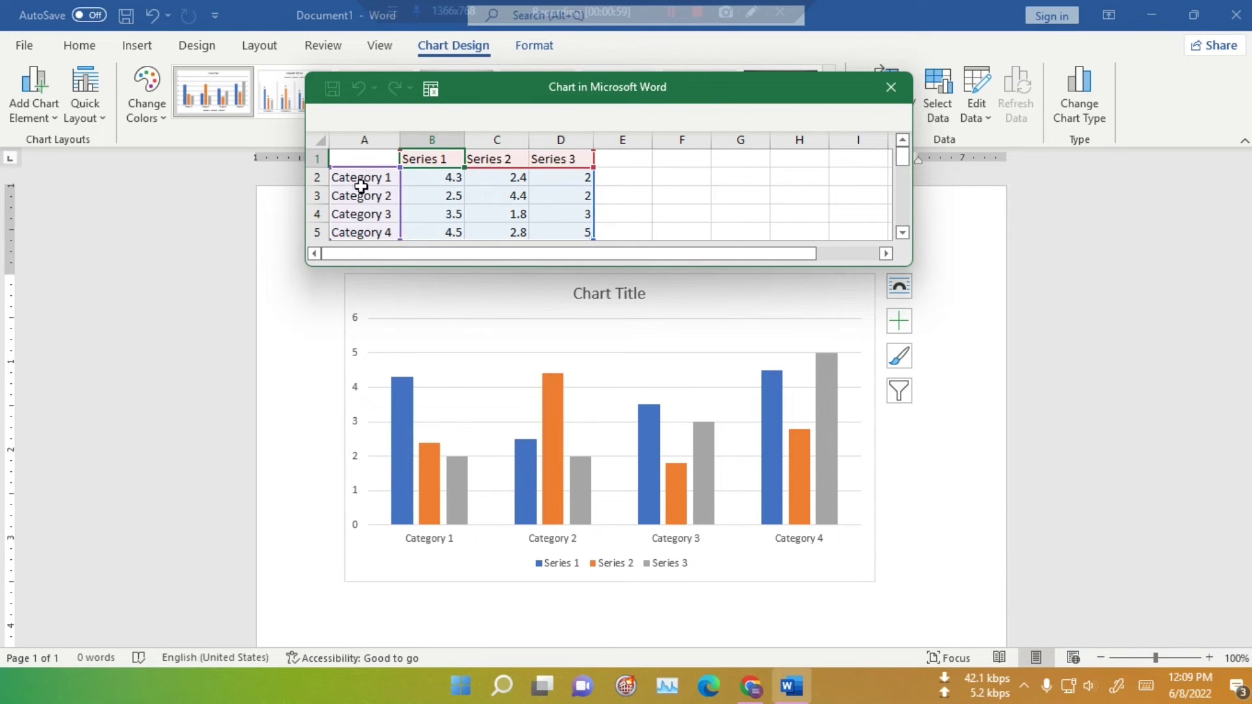
Inspect the sample sheet's Category 1–4 labels and Series 1 header, then select the chart.
left_click_drag(363, 177, 359, 230)
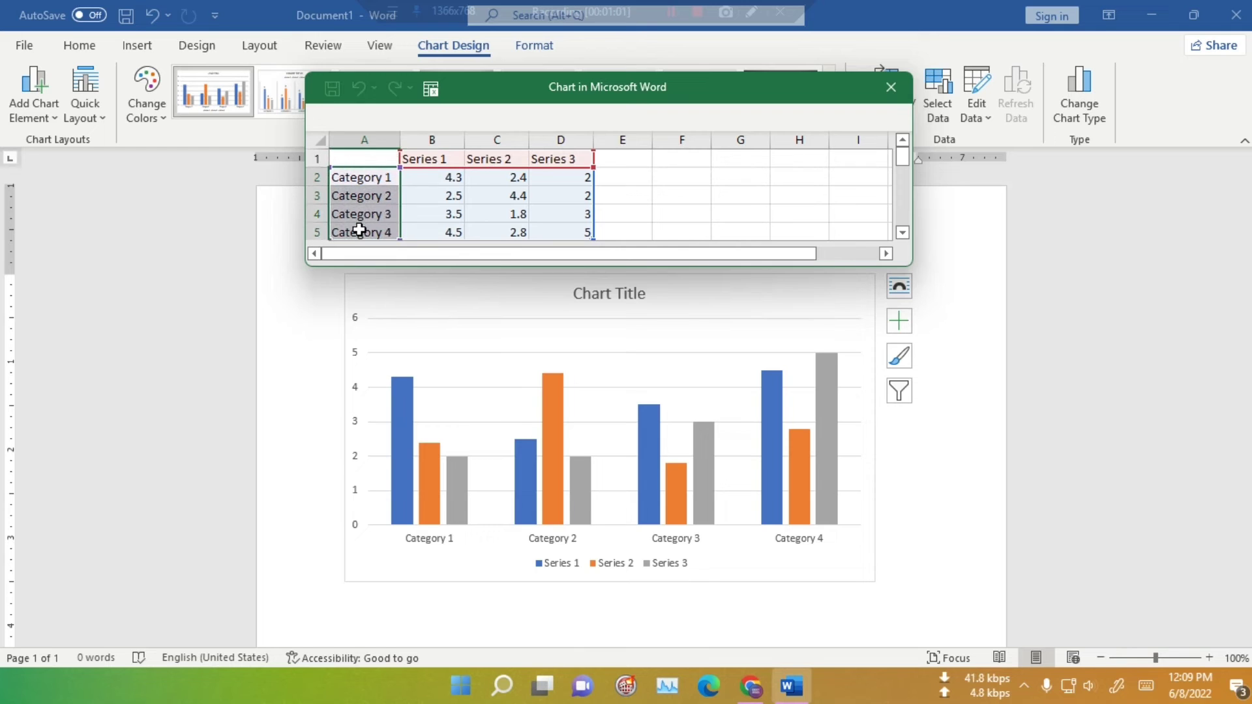
left_click(758, 221)
left_click(438, 159)
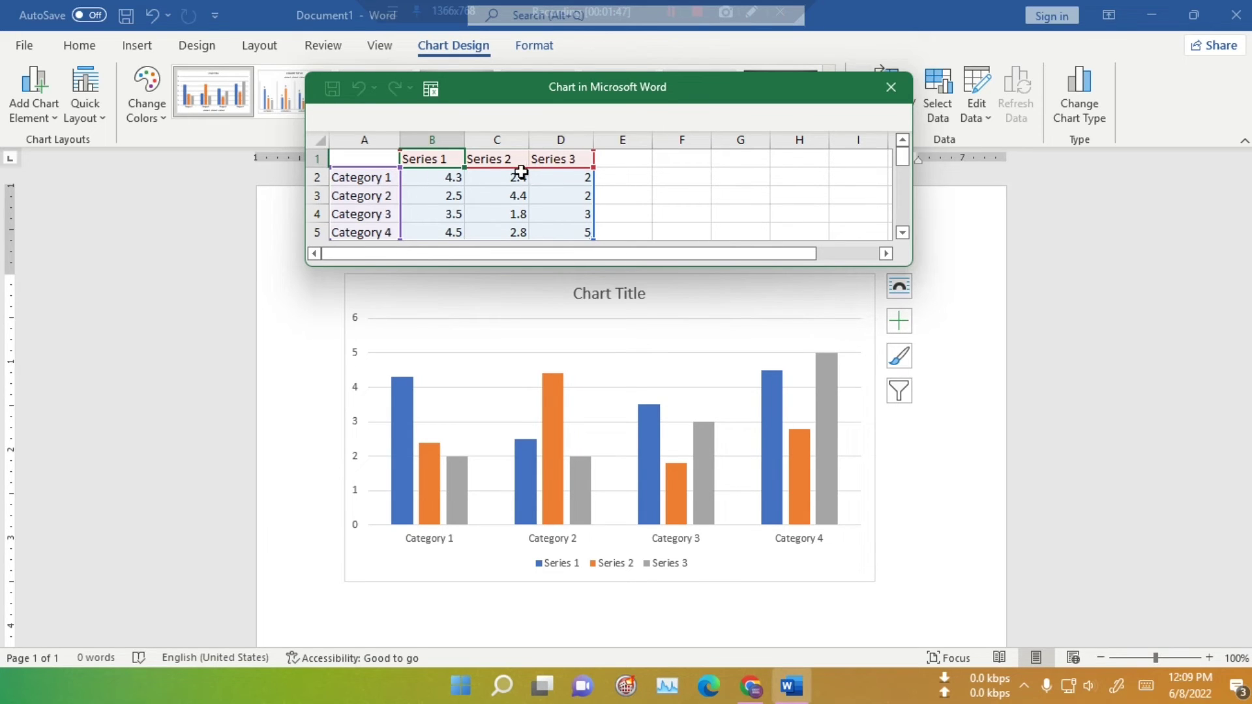
left_click(675, 33)
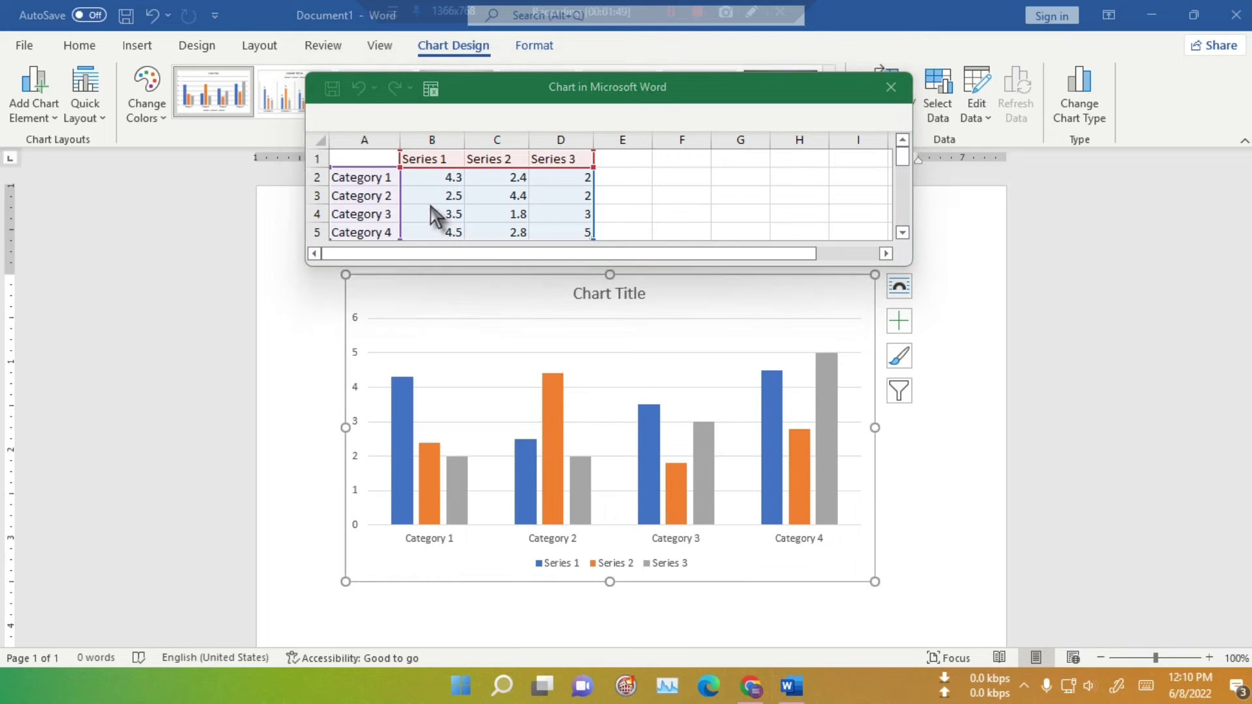
Enter 2020, 2021 and 2022 as the series headers in B1, C1 and D1.
left_click(445, 161)
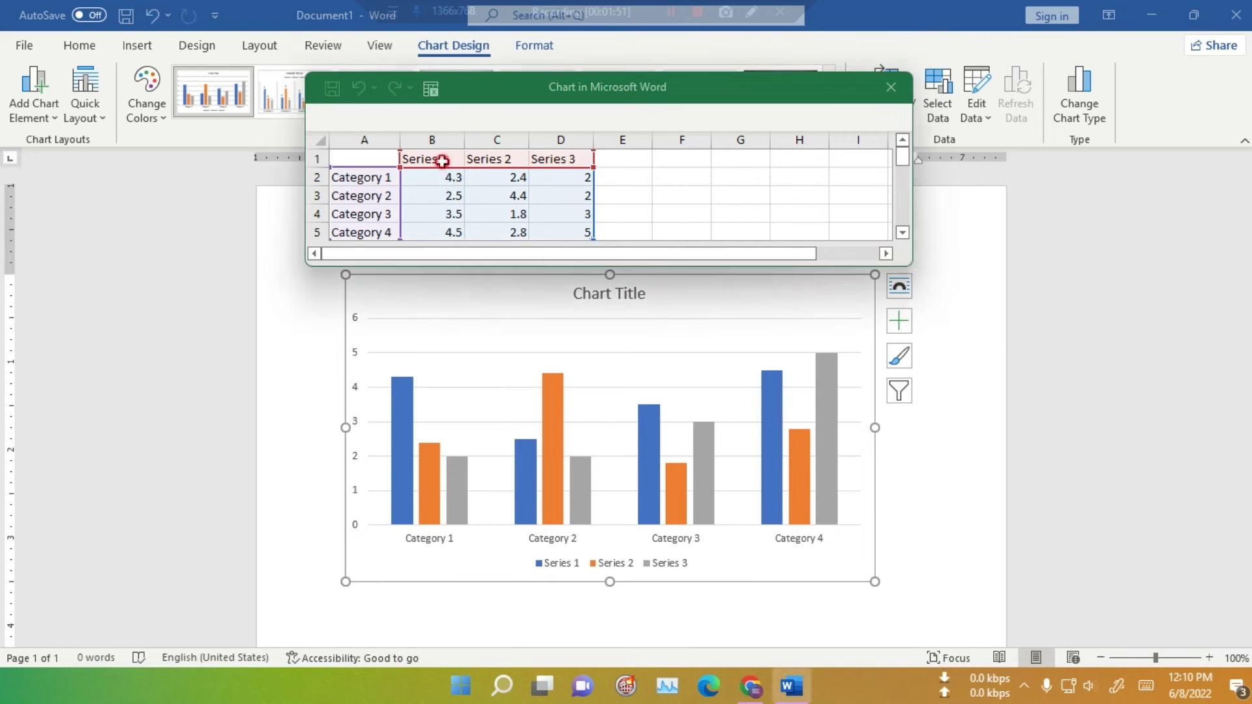
type("2020")
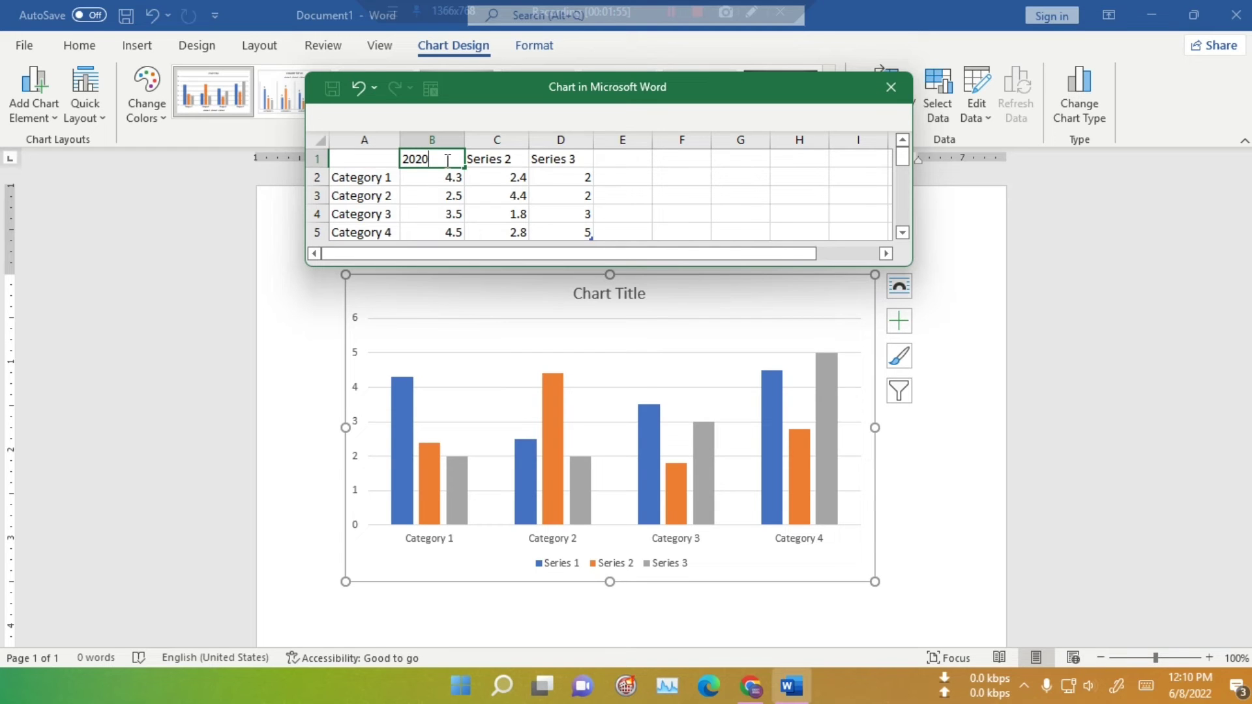
key("Tab")
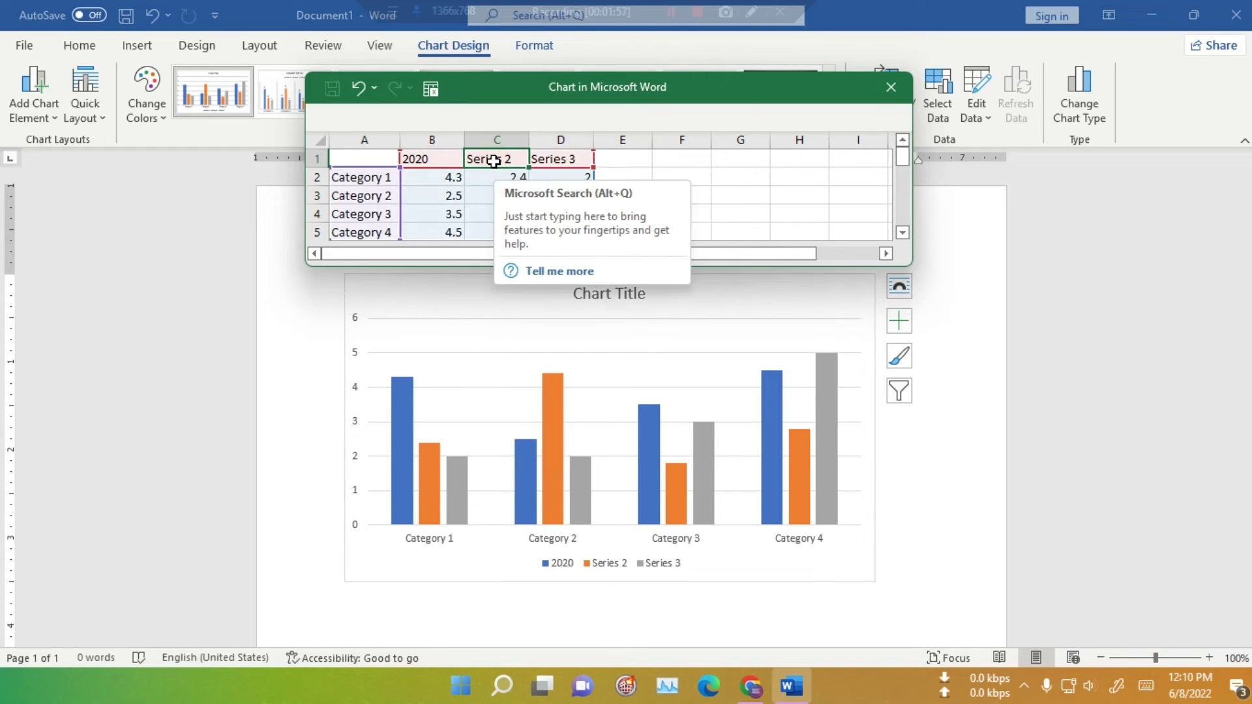
type("2021")
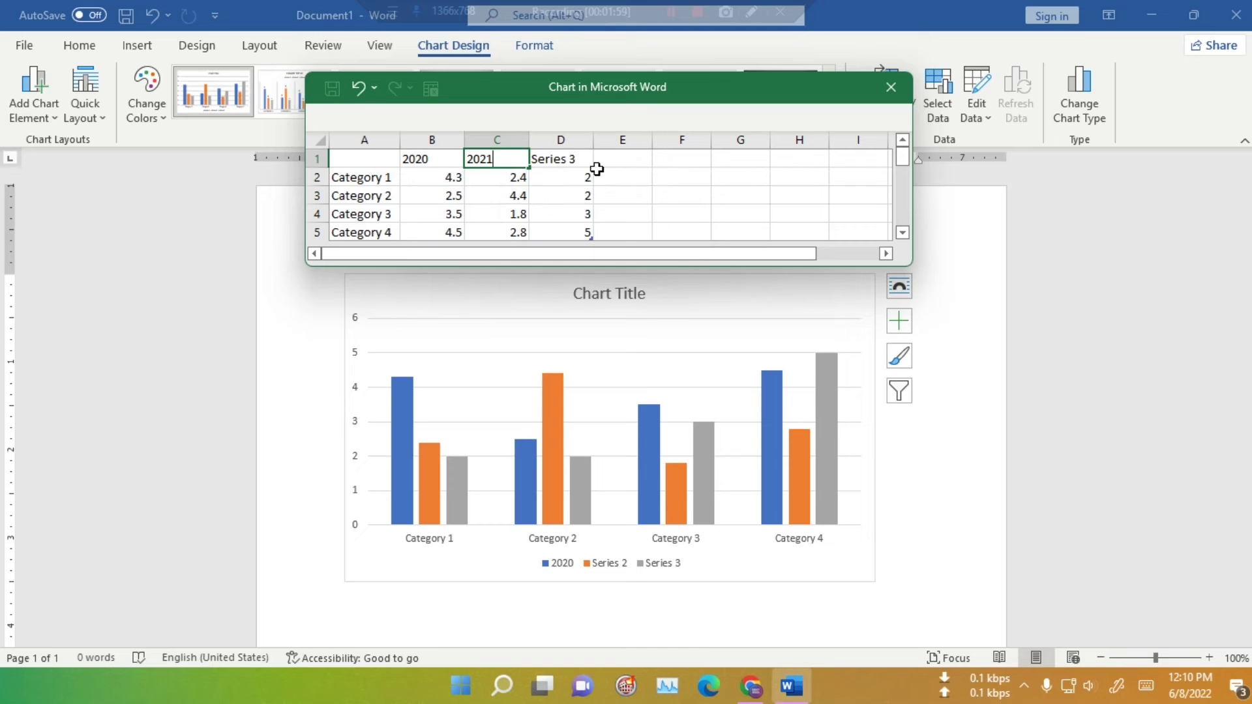
left_click(560, 160)
double_click(561, 160)
type("2022")
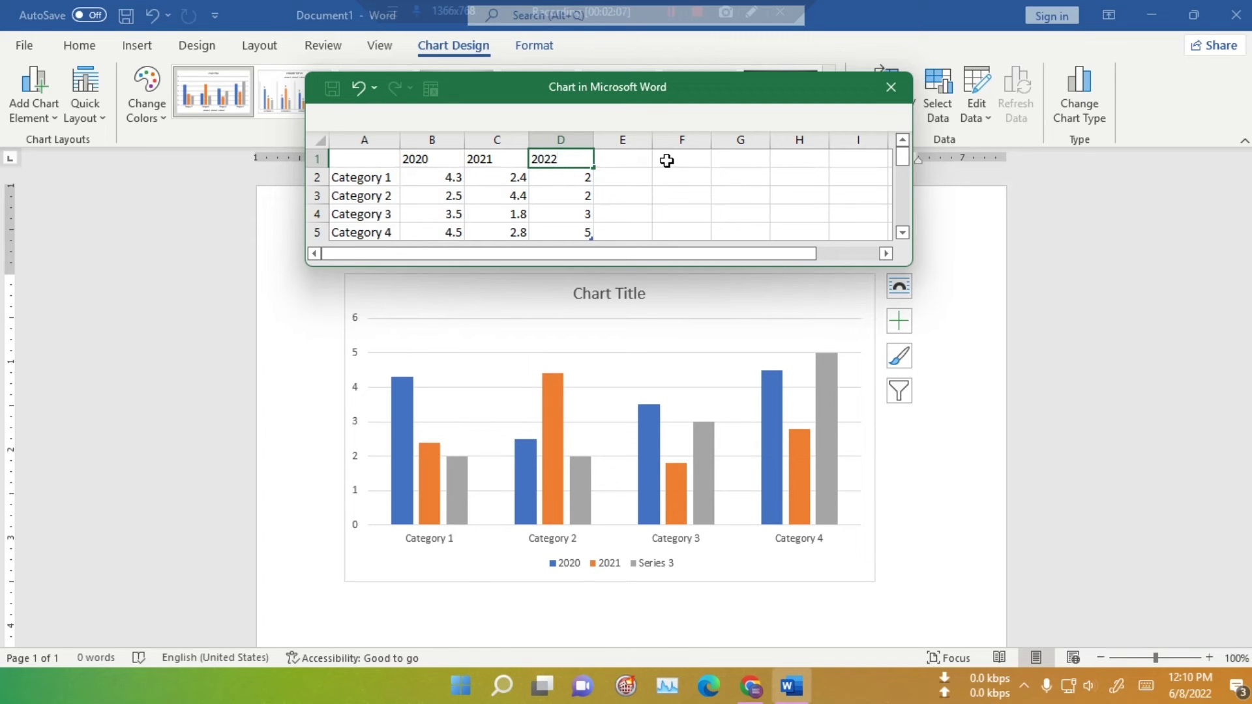
left_click(667, 161)
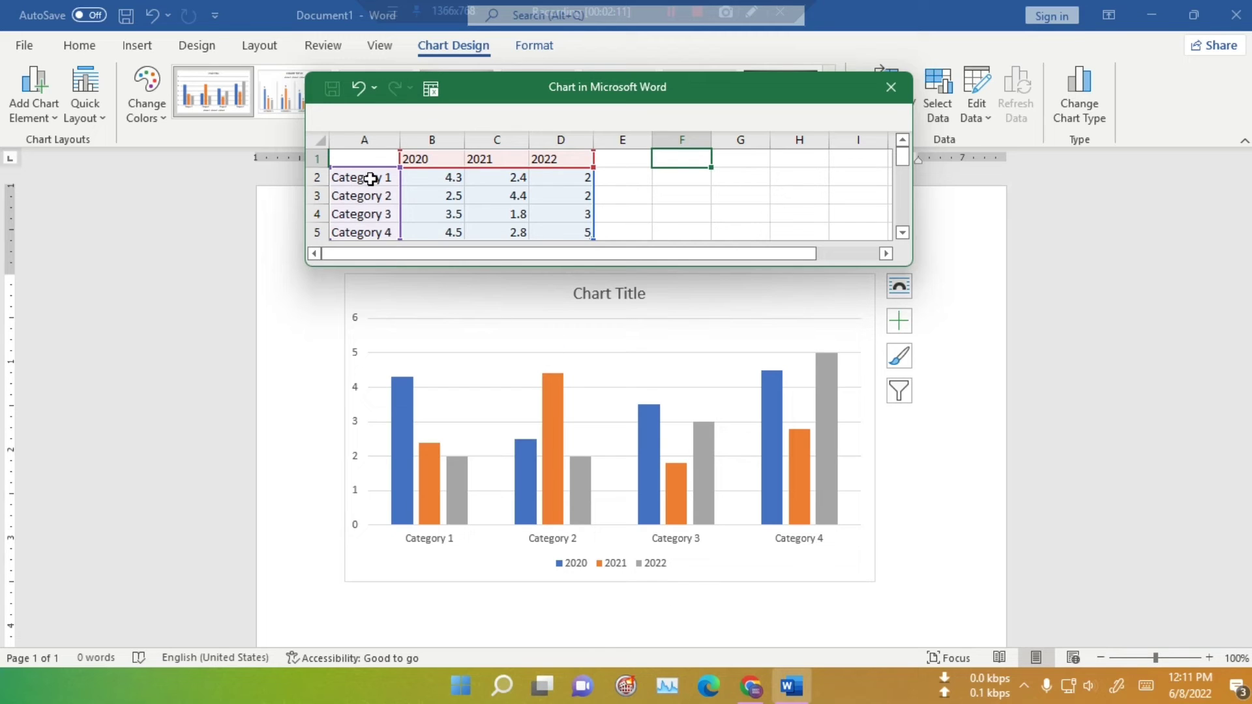
Head column A 'Item Name' and widen the column so it fits.
double_click(358, 159)
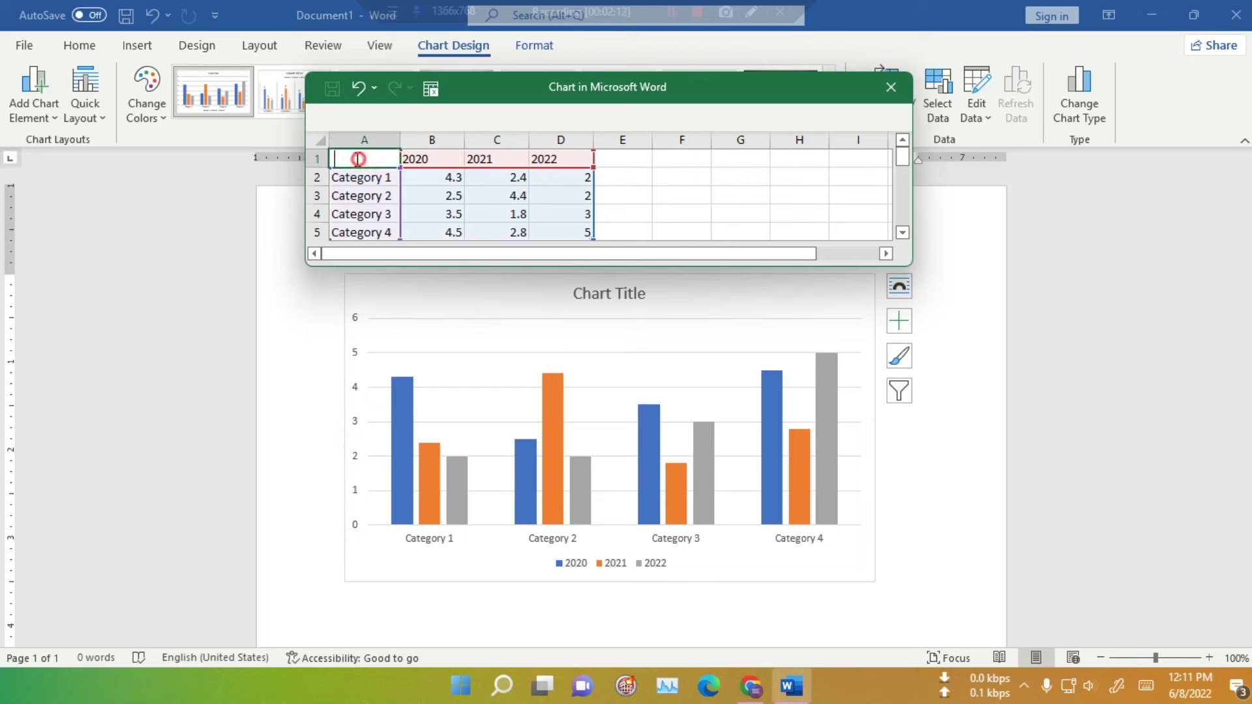
type("Item Name")
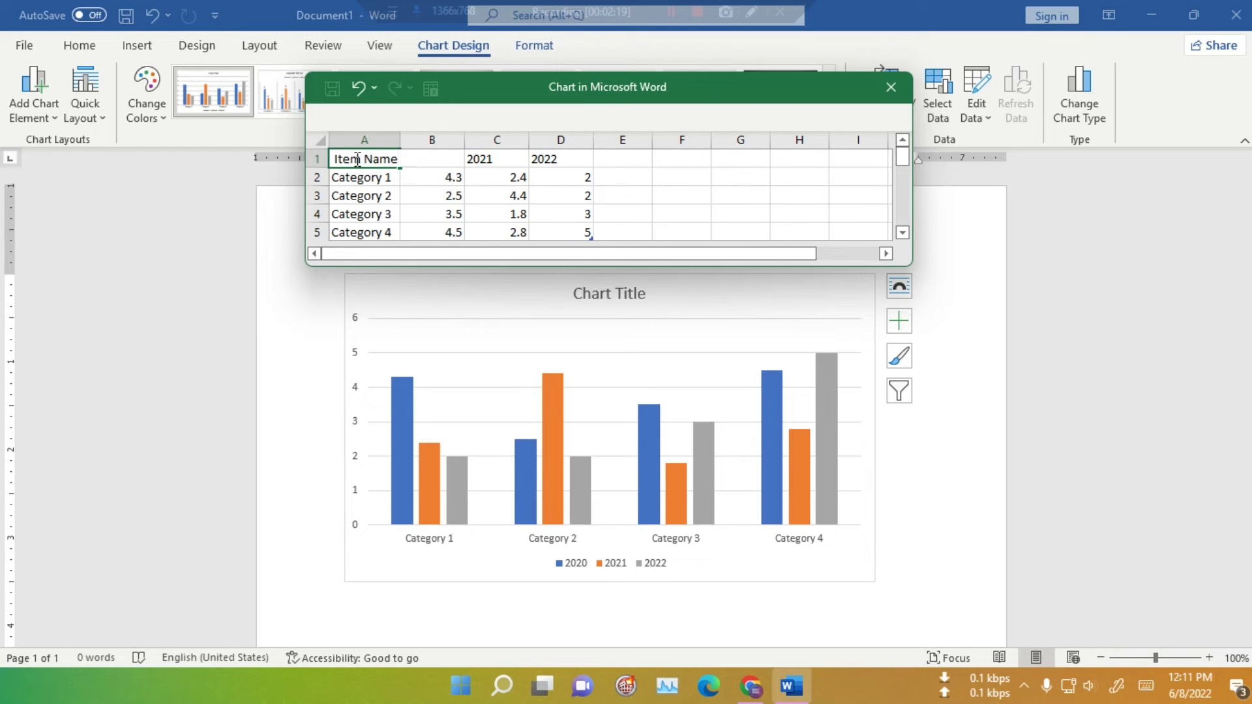
left_click(405, 133)
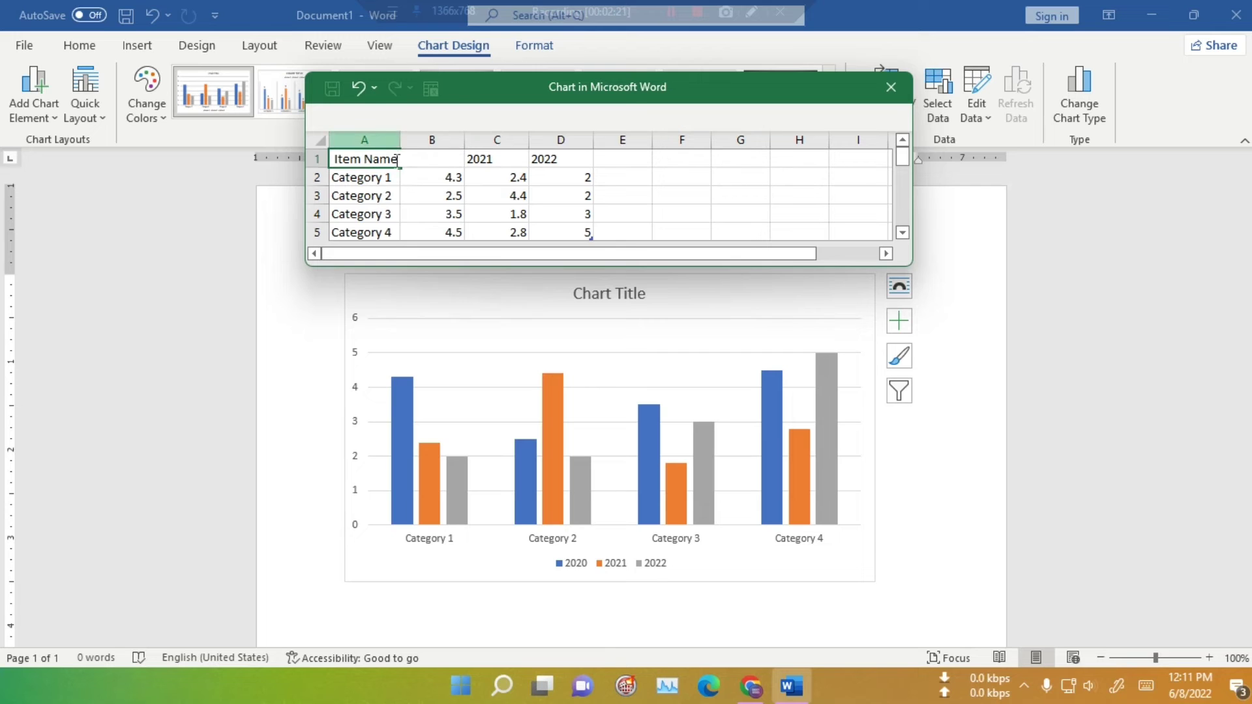
left_click(404, 194)
left_click_drag(401, 140, 407, 141)
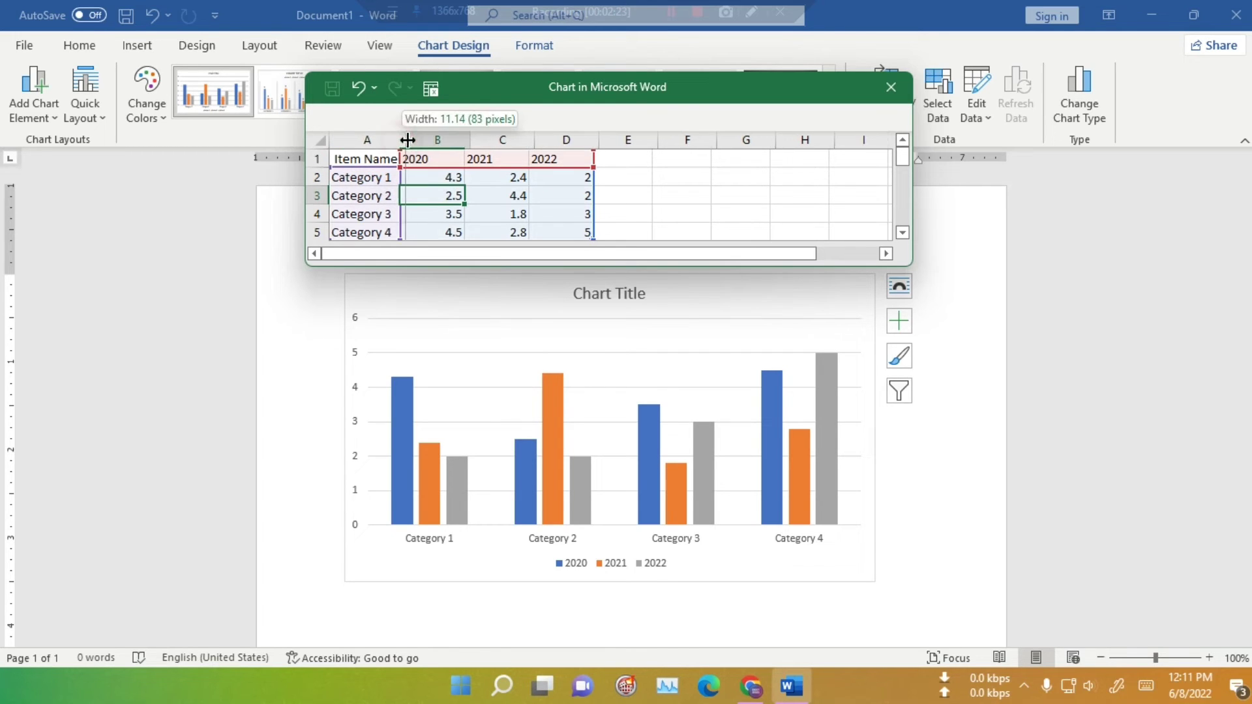
Replace the Category 1–3 labels with Rice, Salt and Sugar.
double_click(366, 180)
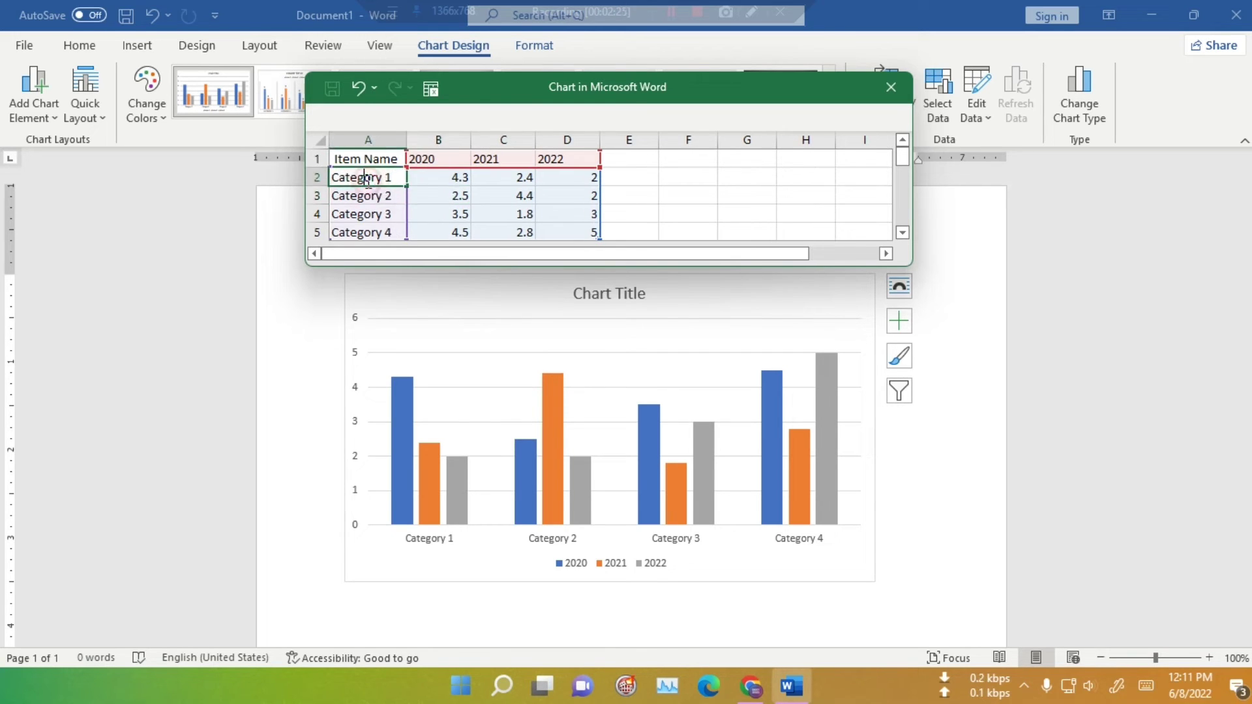
left_click_drag(394, 177, 314, 186)
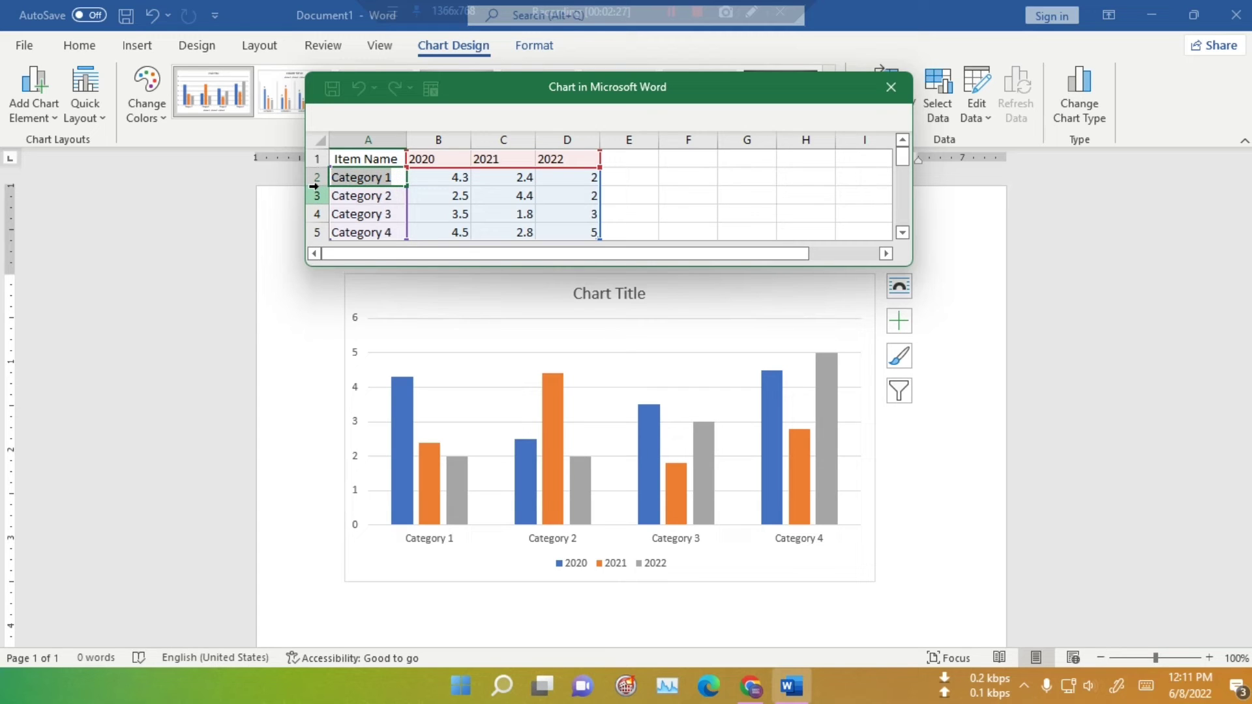
type("Rice")
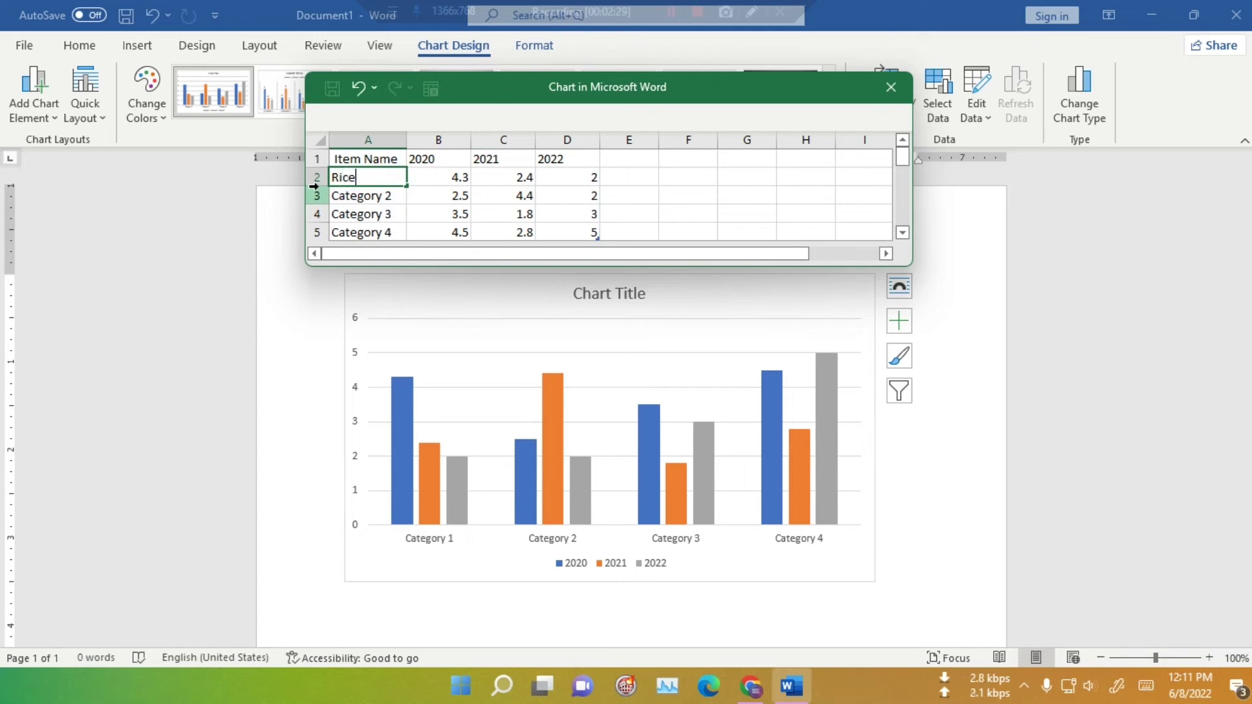
left_click(373, 197)
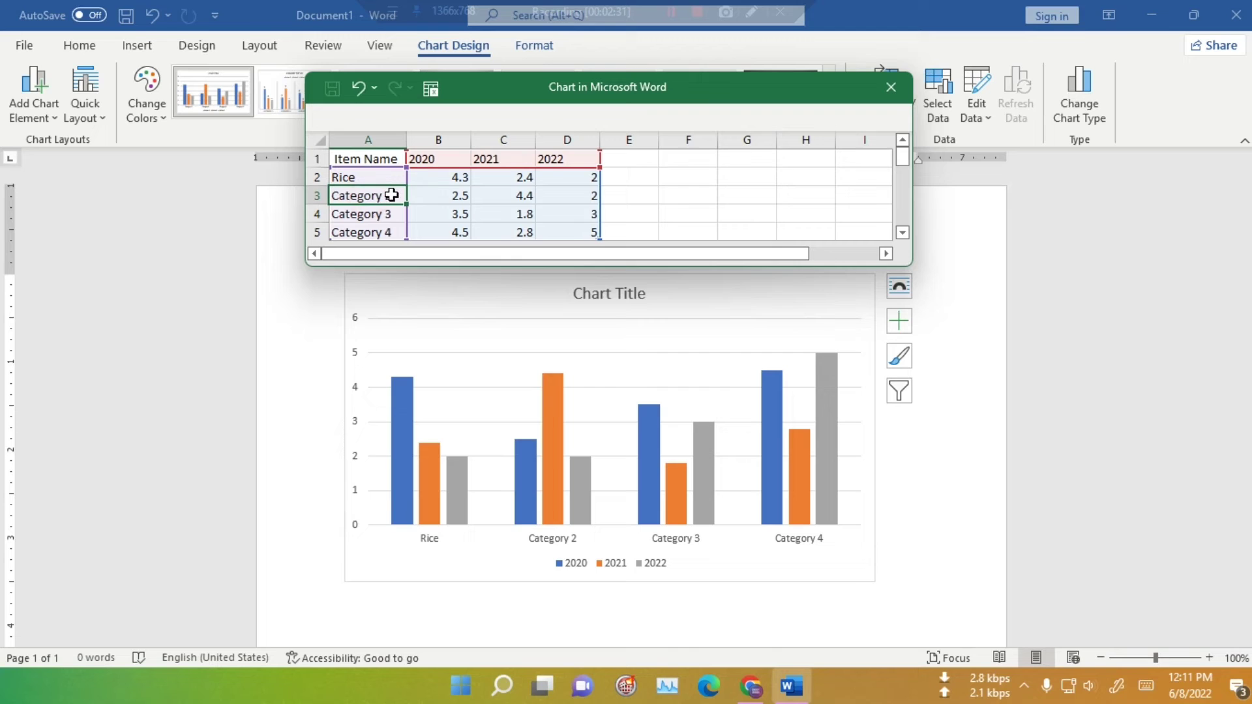
double_click(391, 195)
left_click_drag(391, 195, 289, 239)
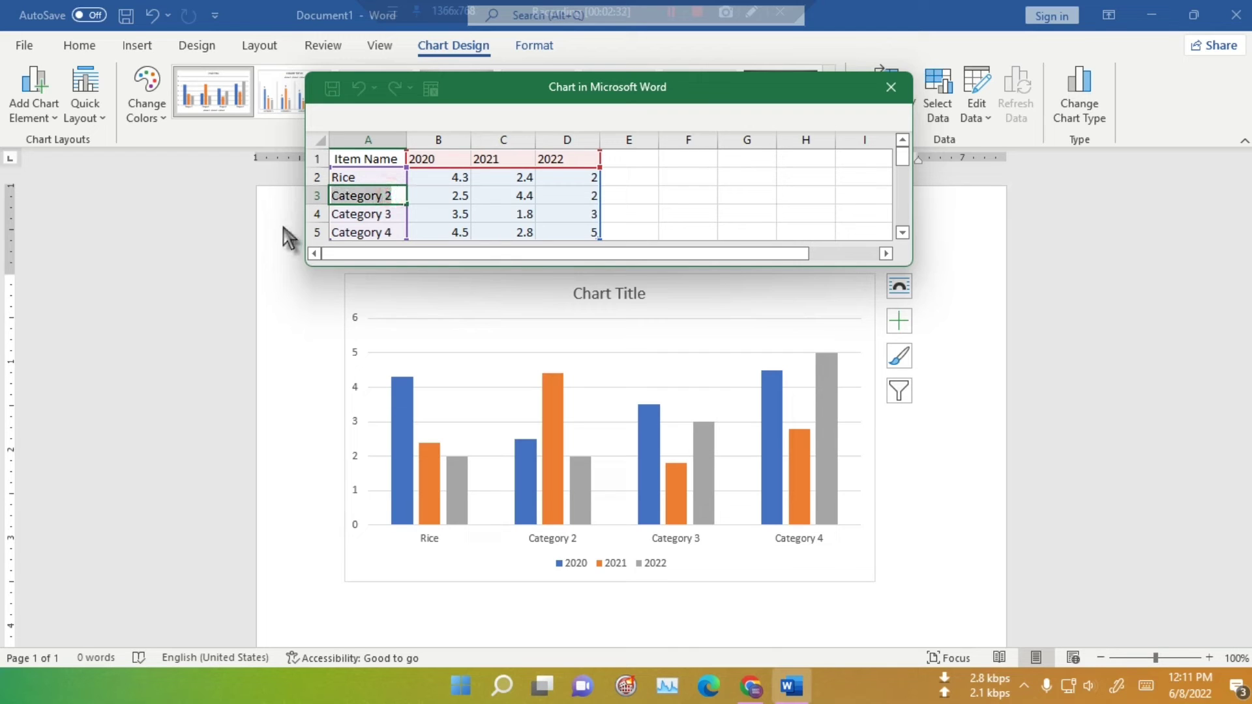
type("Salt")
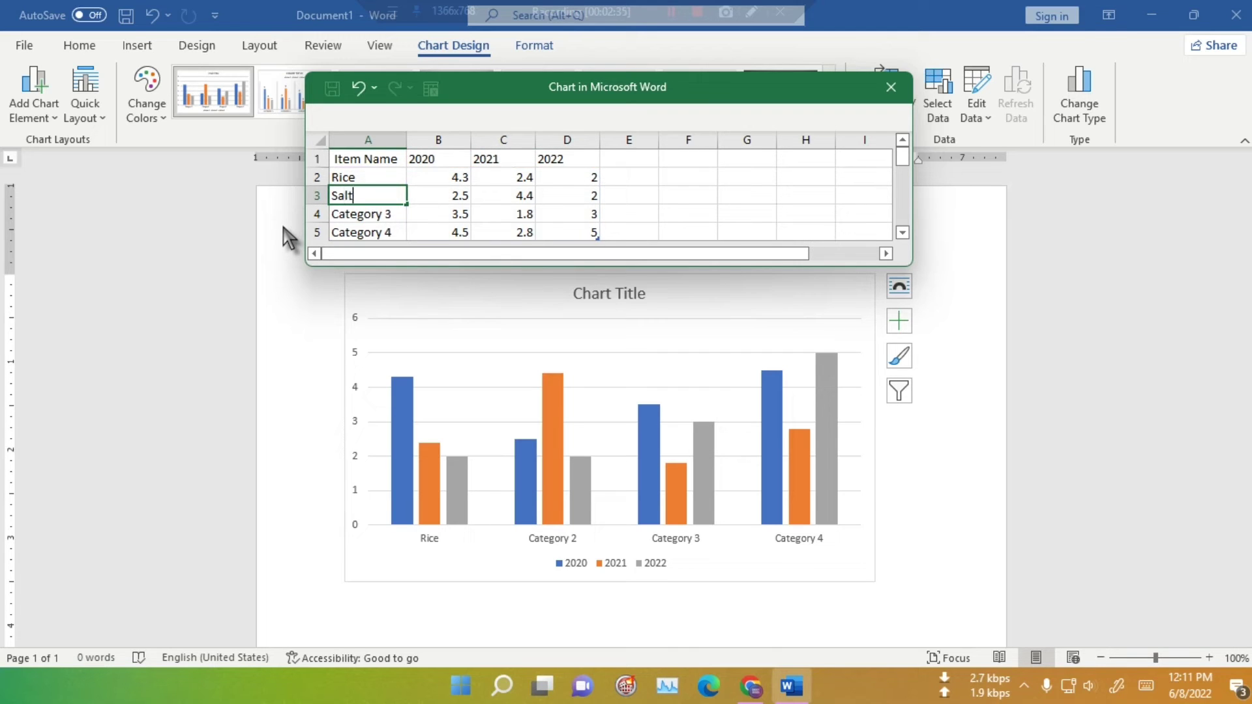
left_click(367, 211)
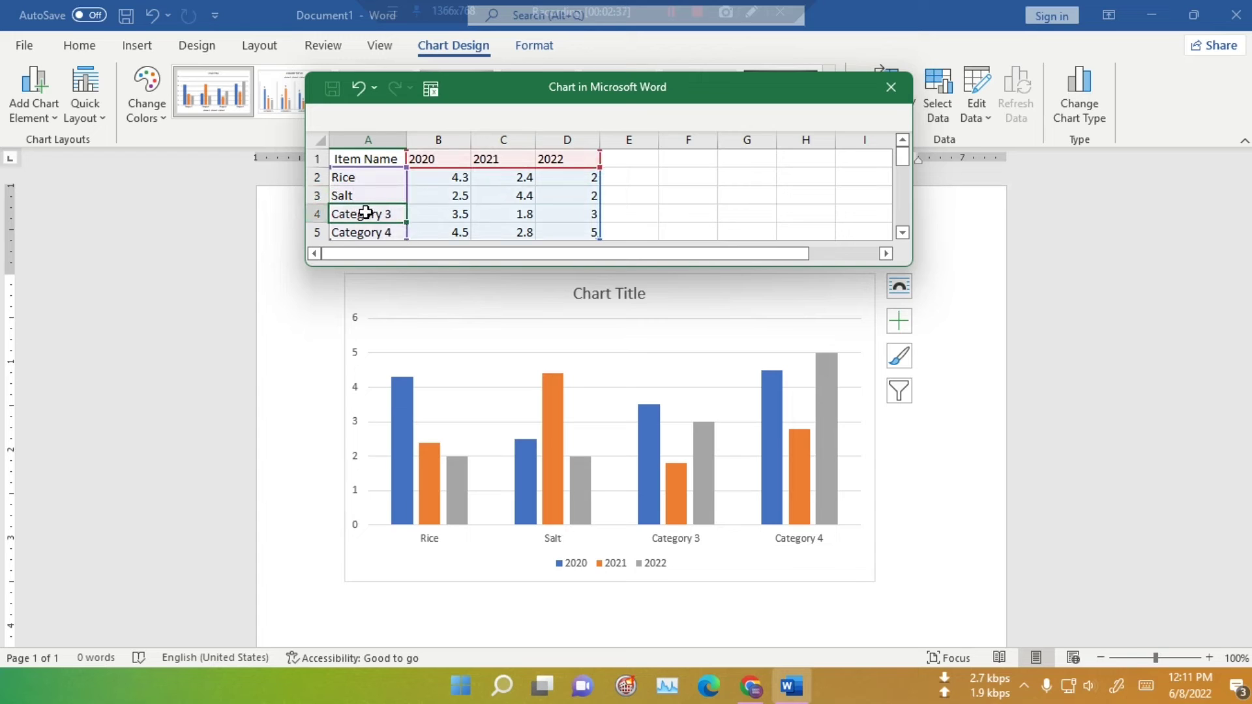
type("Sugar")
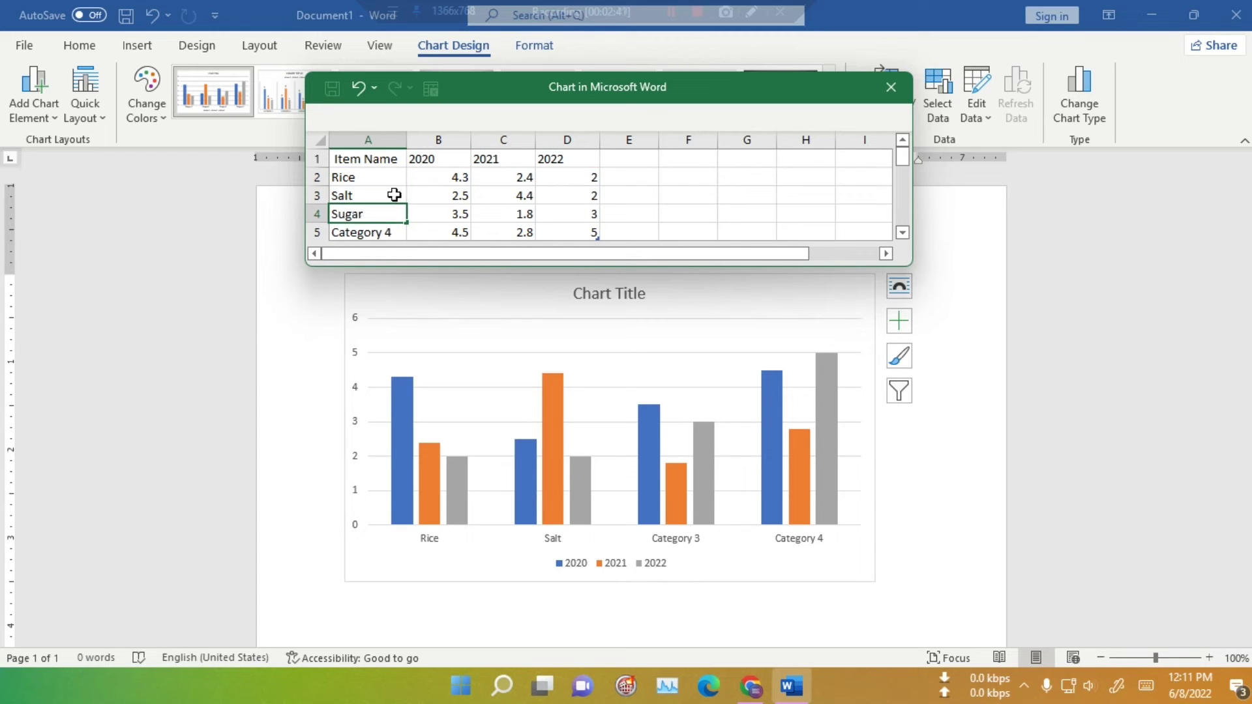
left_click_drag(736, 267, 735, 272)
left_click(668, 232)
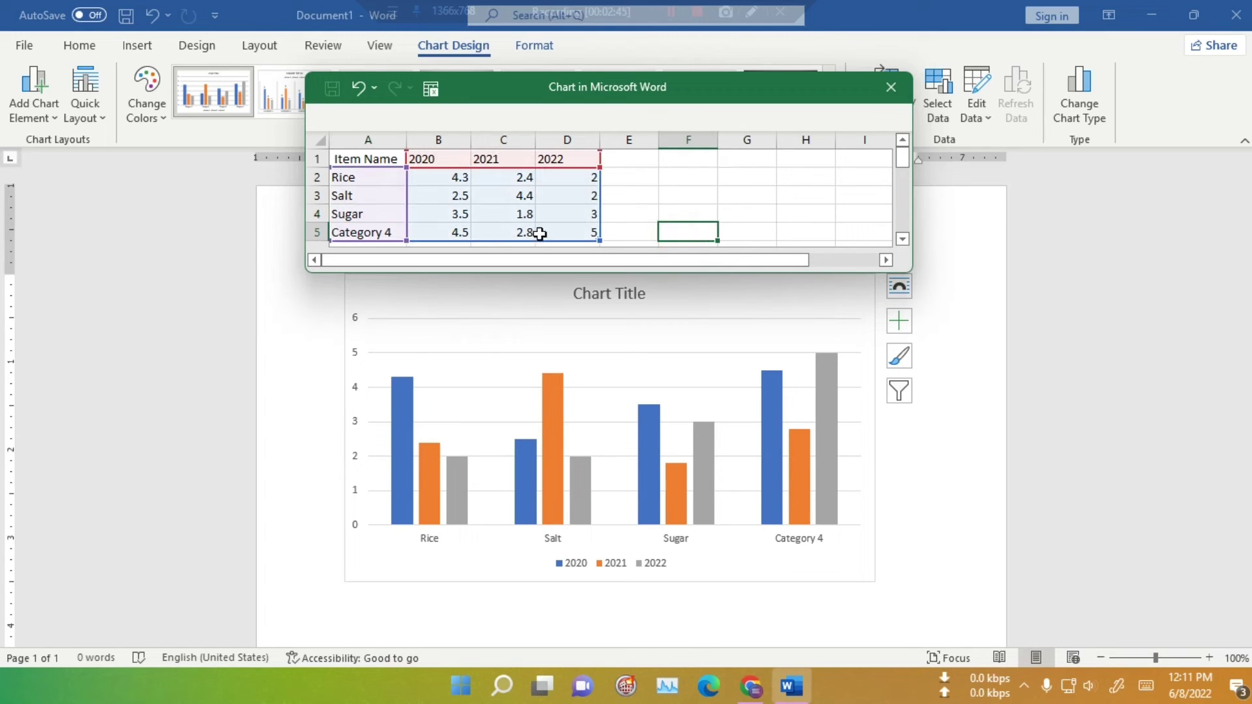
Clear the Category 4 row from the chart data.
left_click(359, 232)
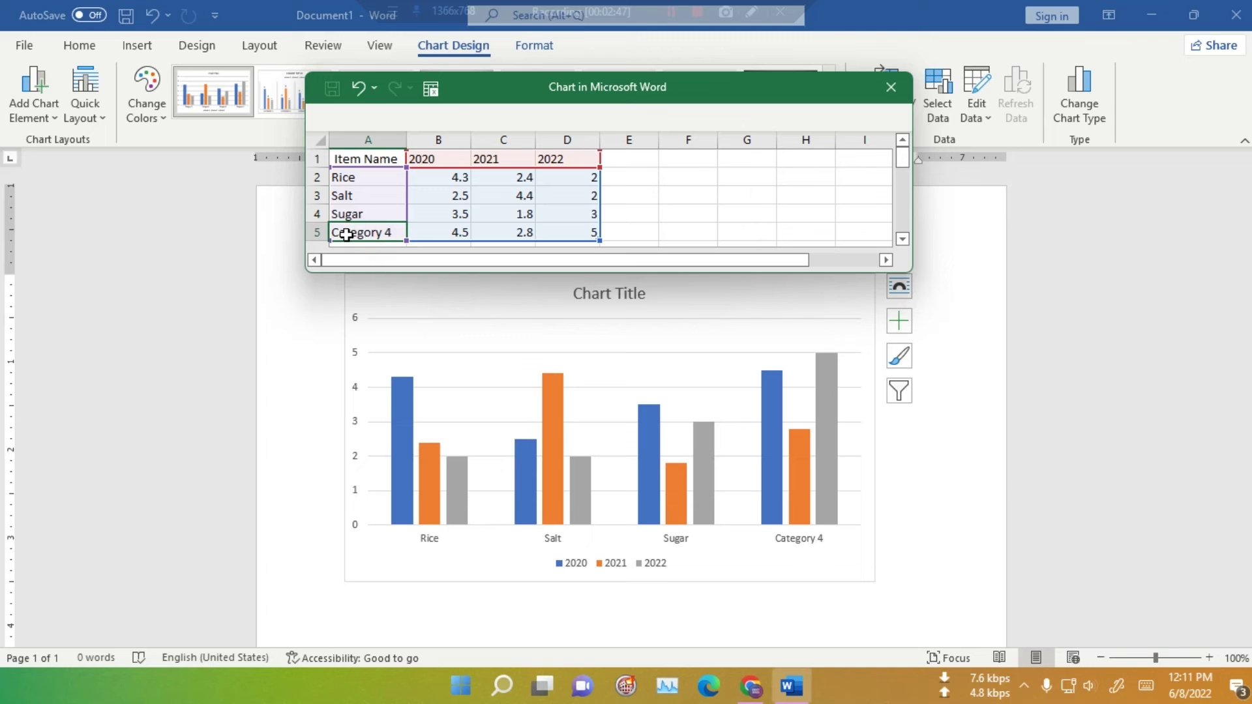
left_click_drag(347, 234, 568, 235)
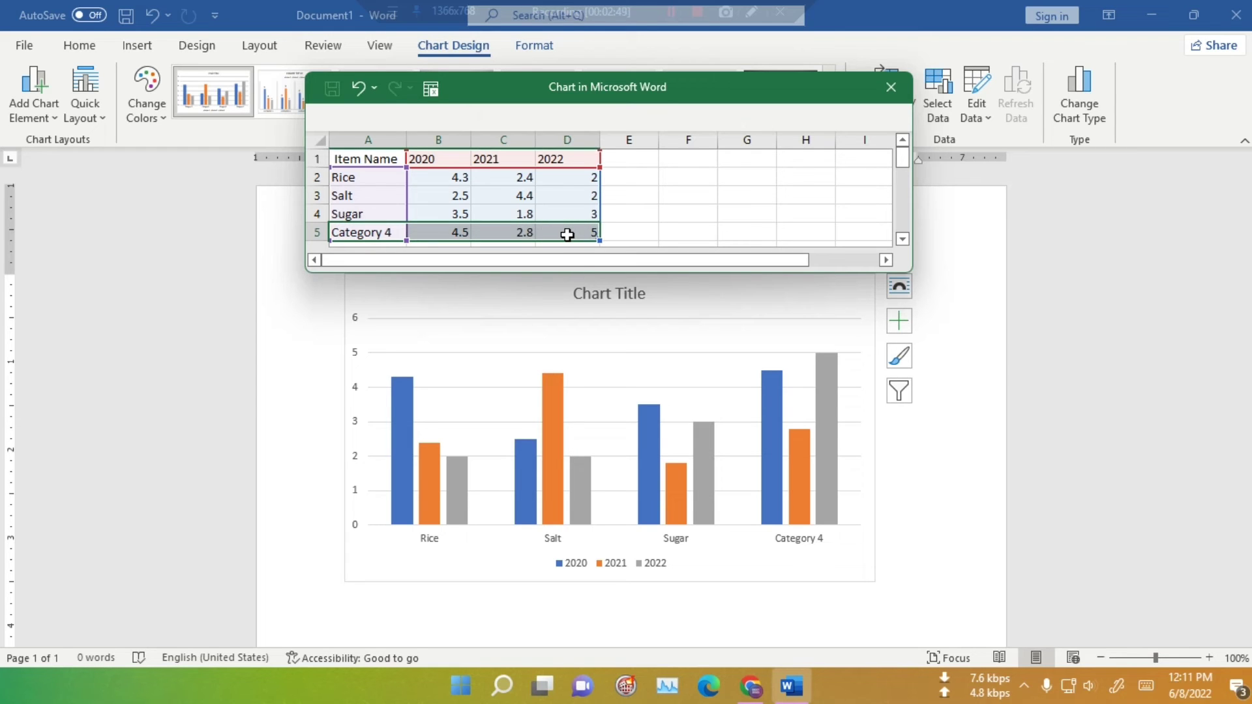
key("Delete")
left_click(689, 214)
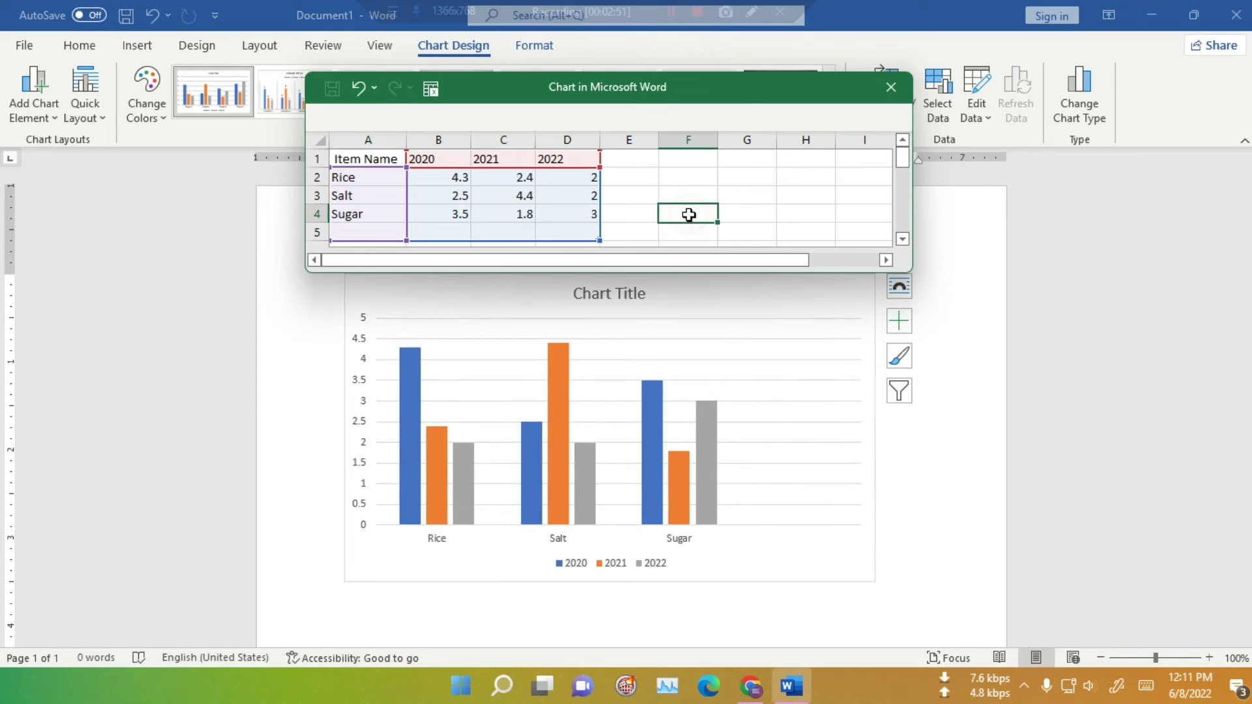
Enter Rice prices 60, 70 and 80 for 2020–2022.
left_click_drag(461, 90, 554, 89)
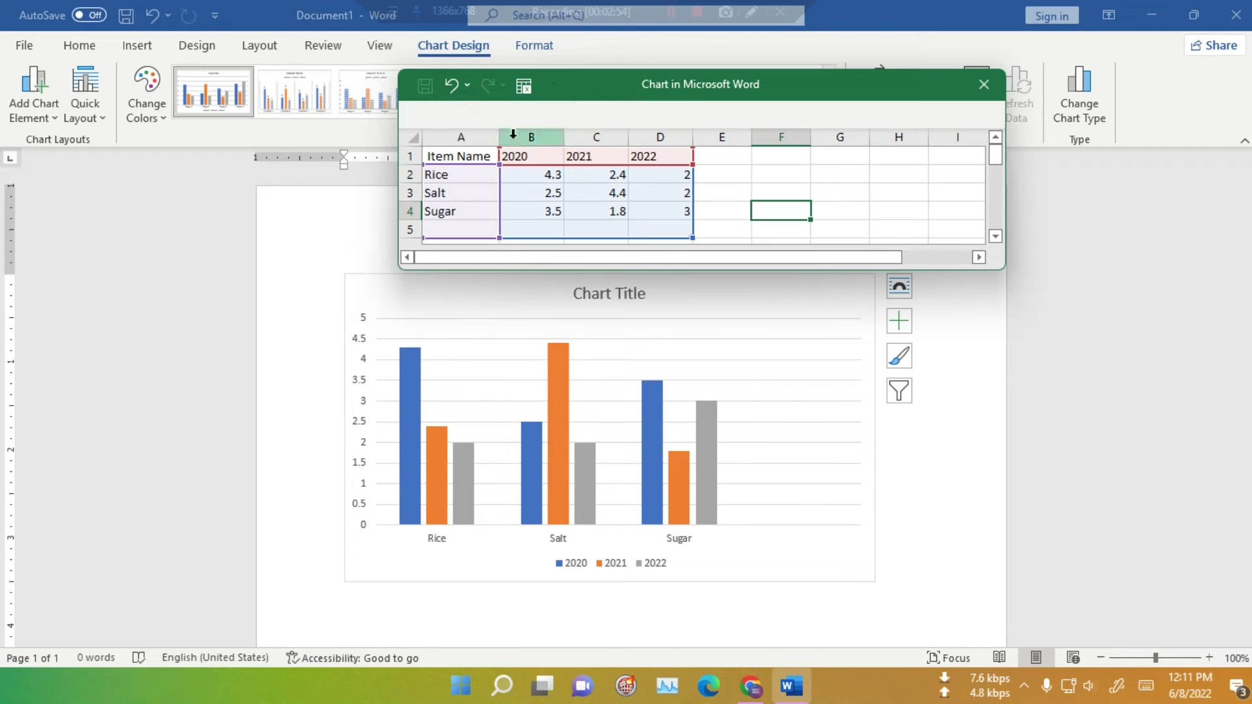
left_click(538, 178)
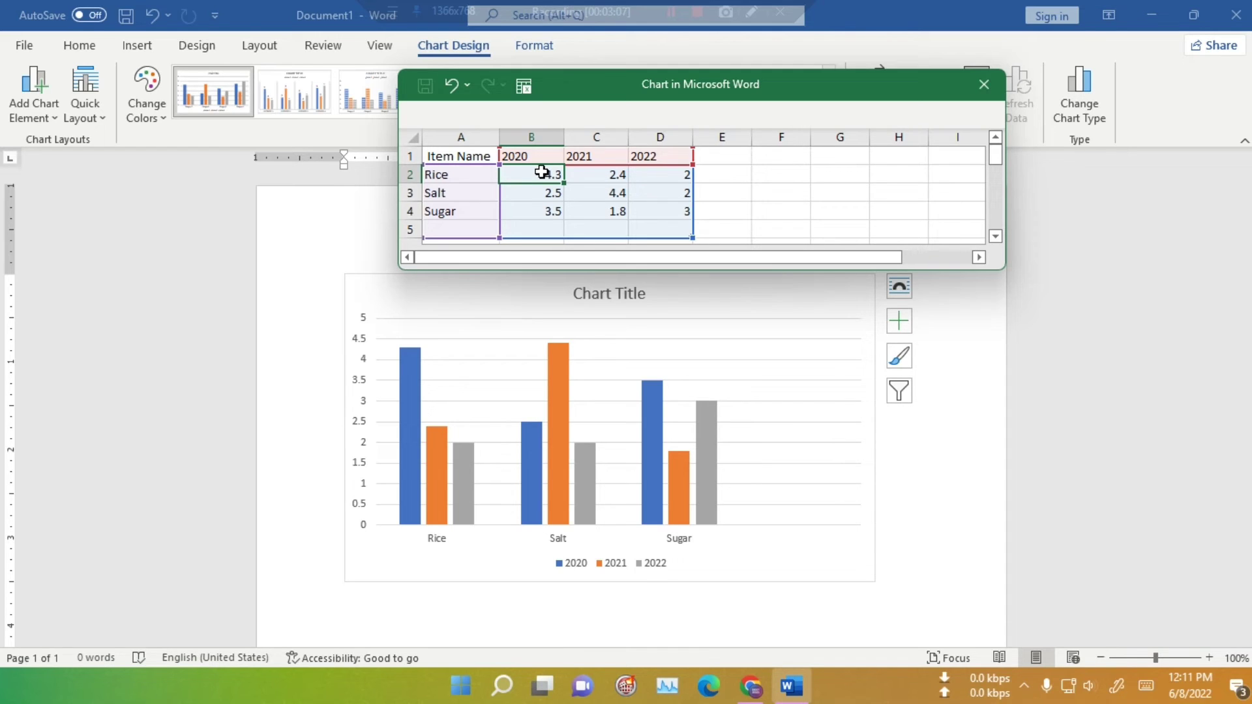
type("60")
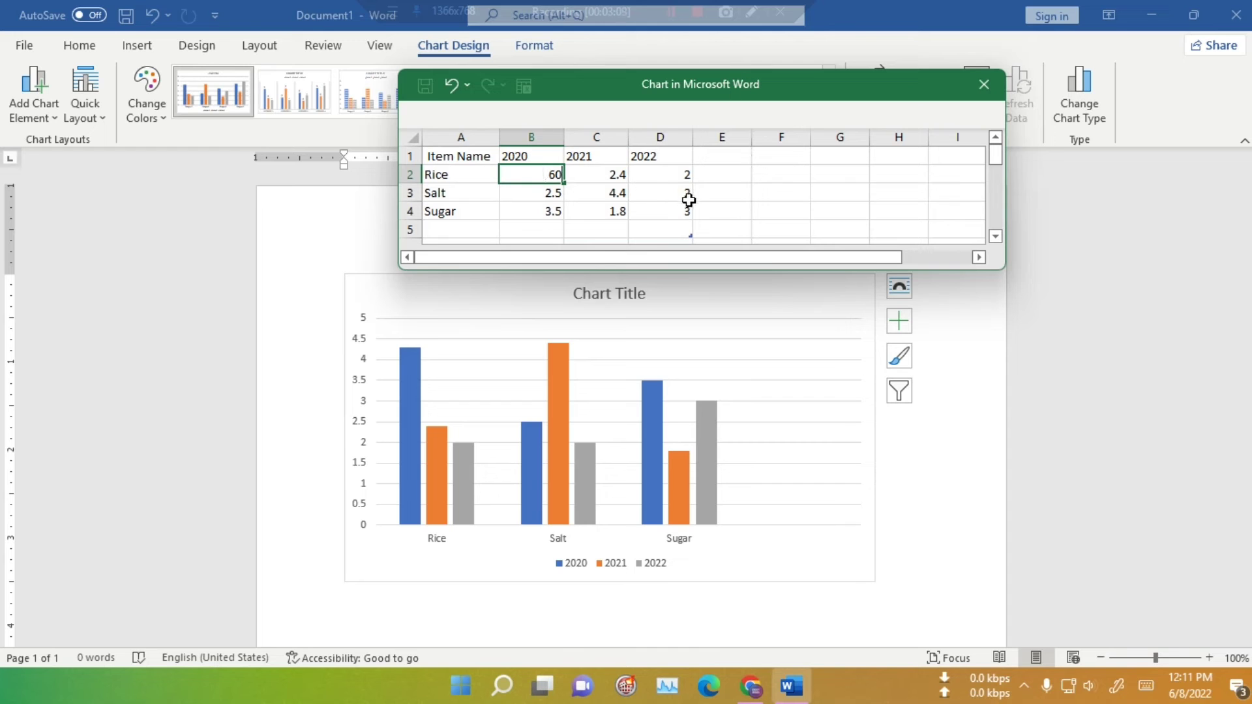
left_click(615, 181)
type("70")
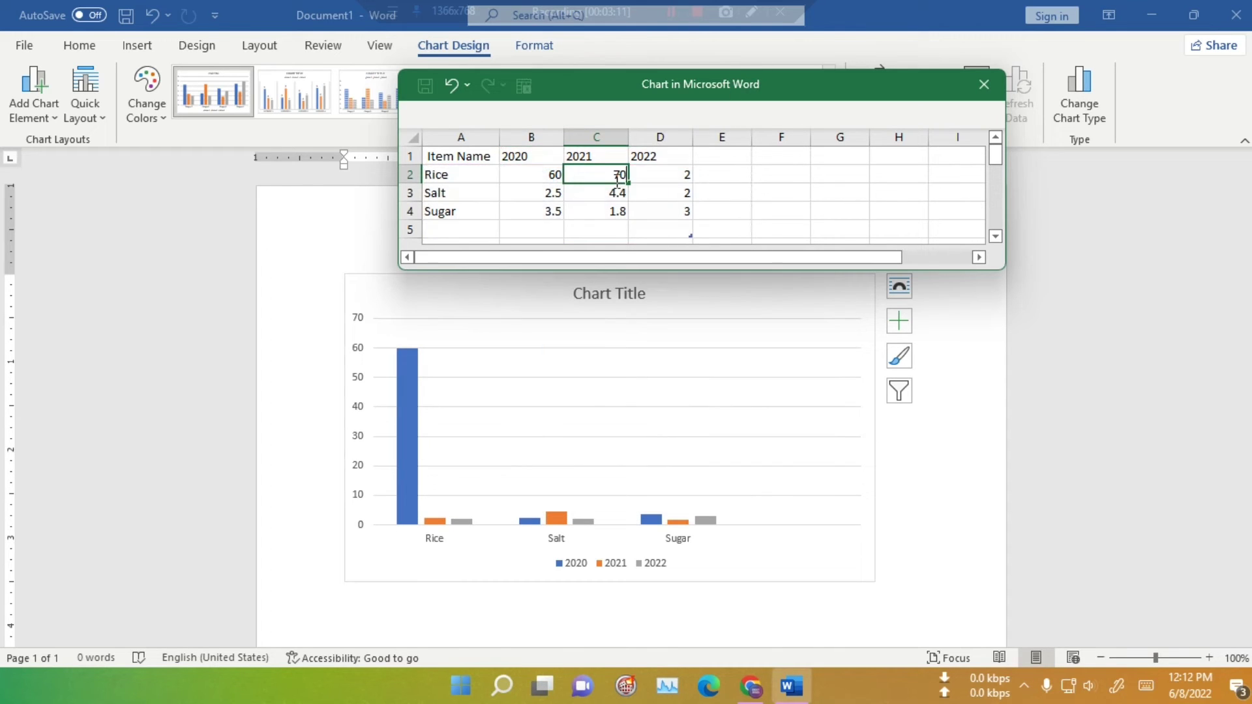
left_click(665, 175)
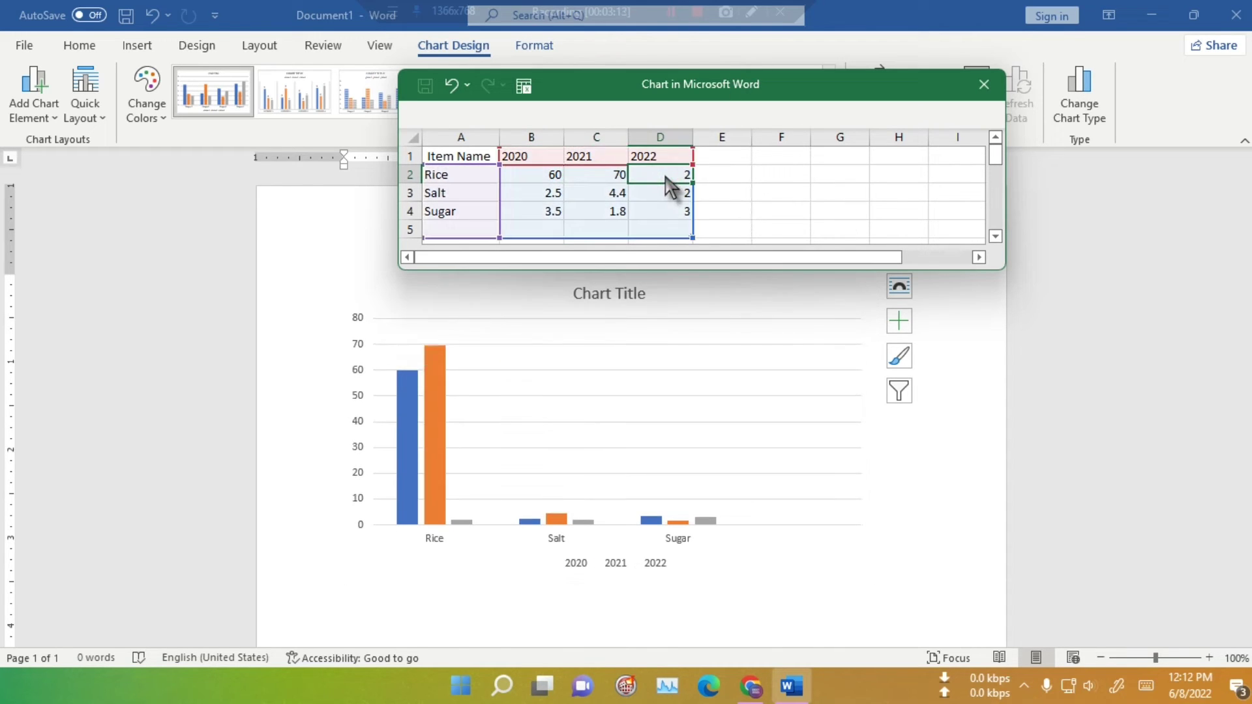
type("80")
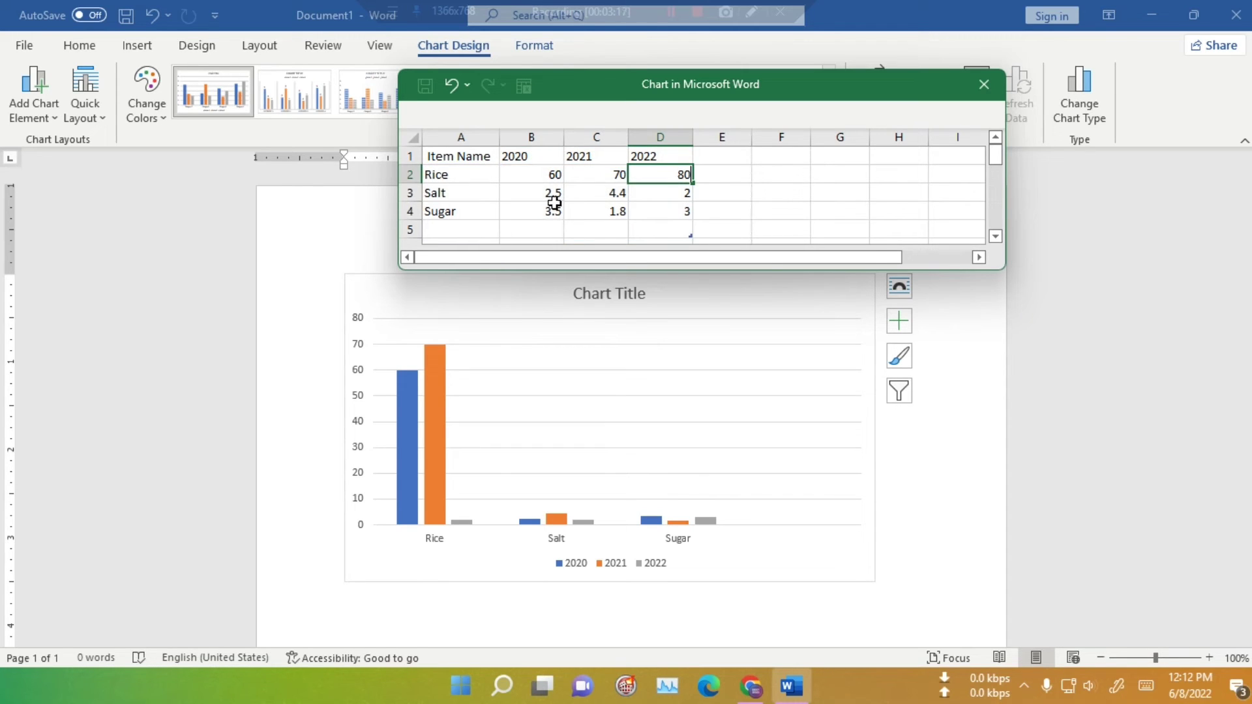
left_click(545, 196)
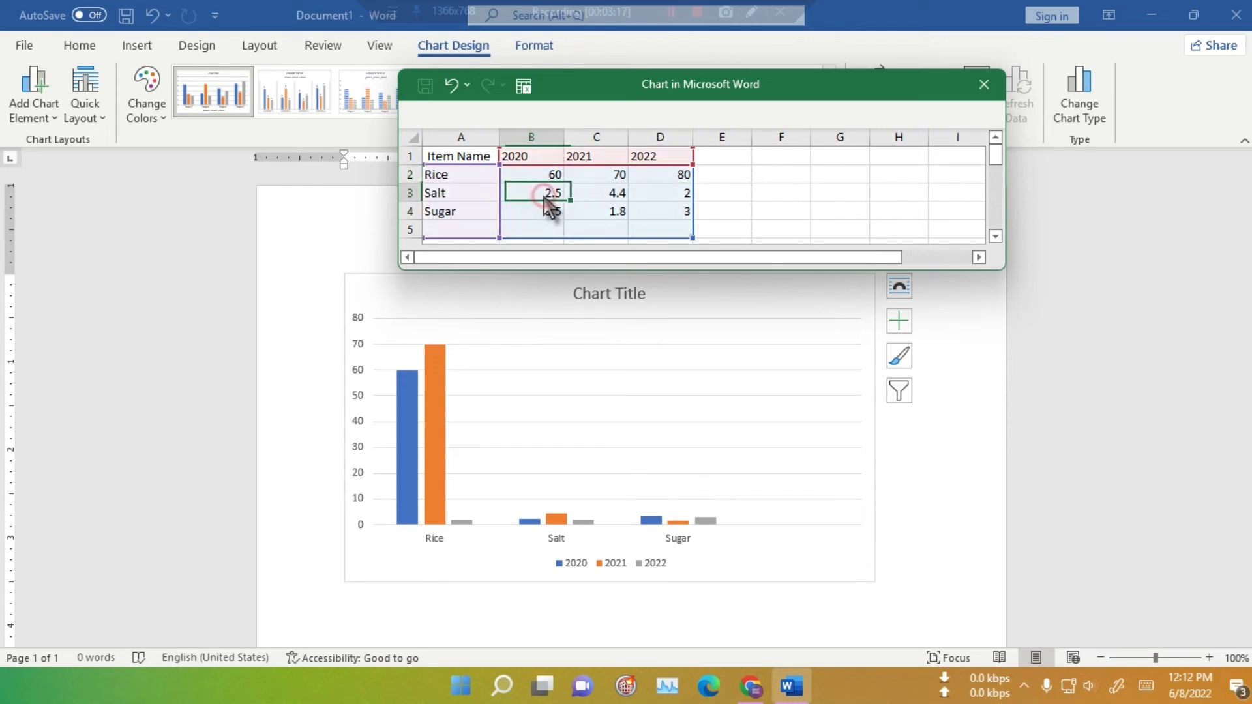
Enter Salt prices 30, 35 and 40 for 2020–2022.
type("30")
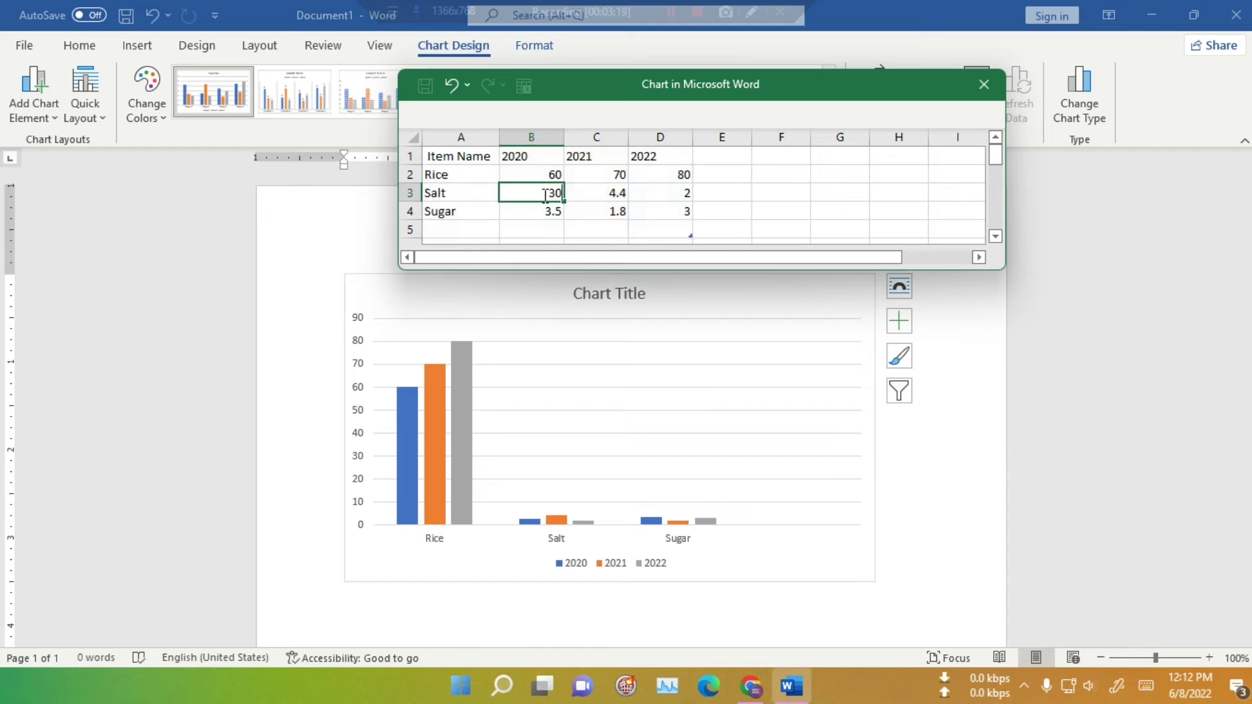
left_click(593, 197)
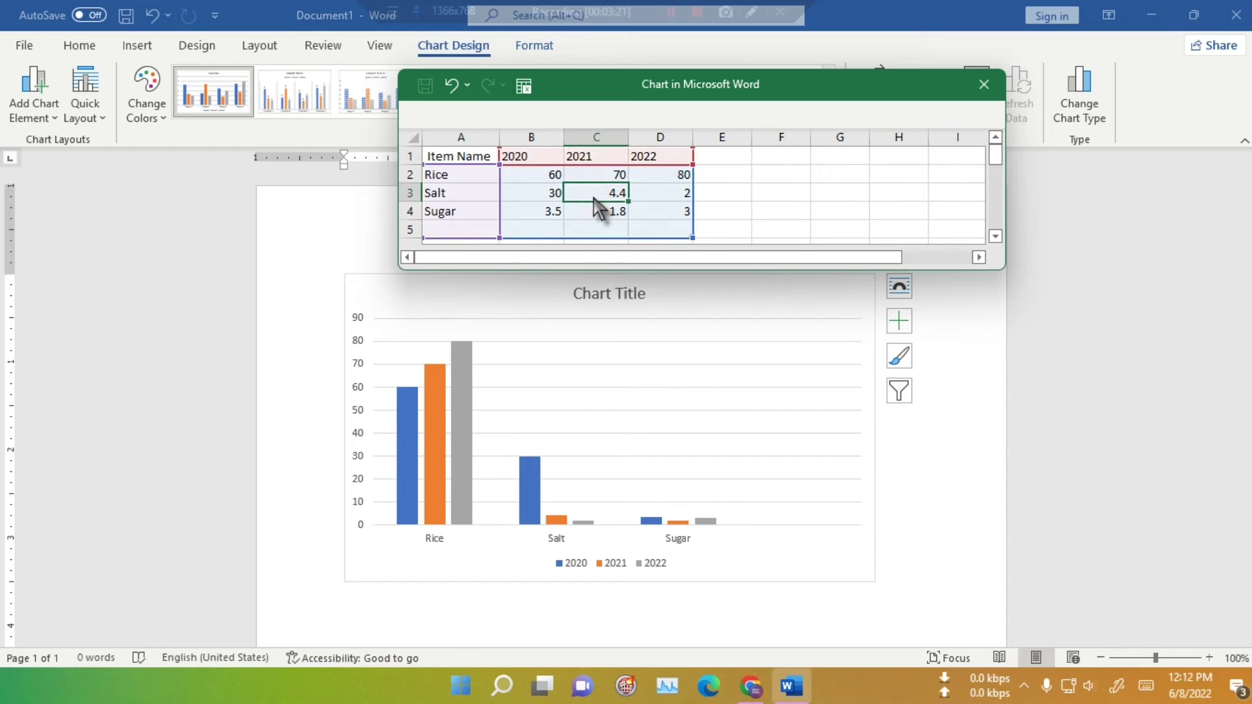
type("35")
left_click(679, 194)
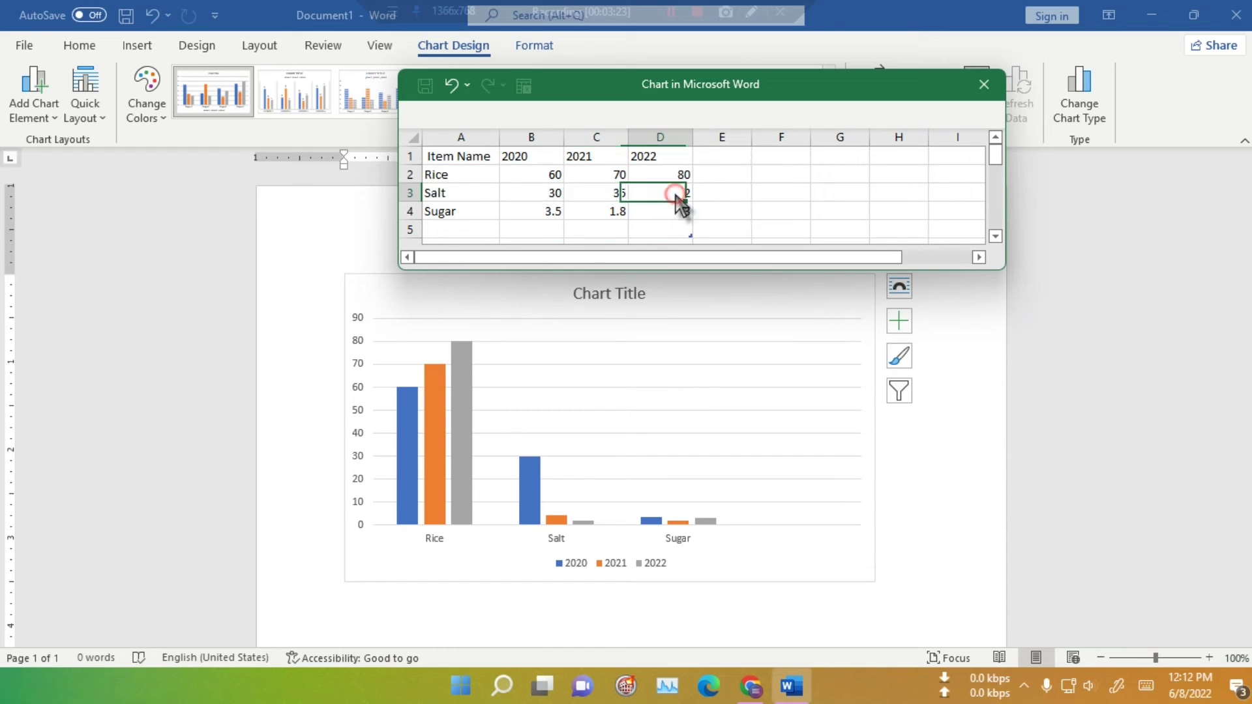
type("40")
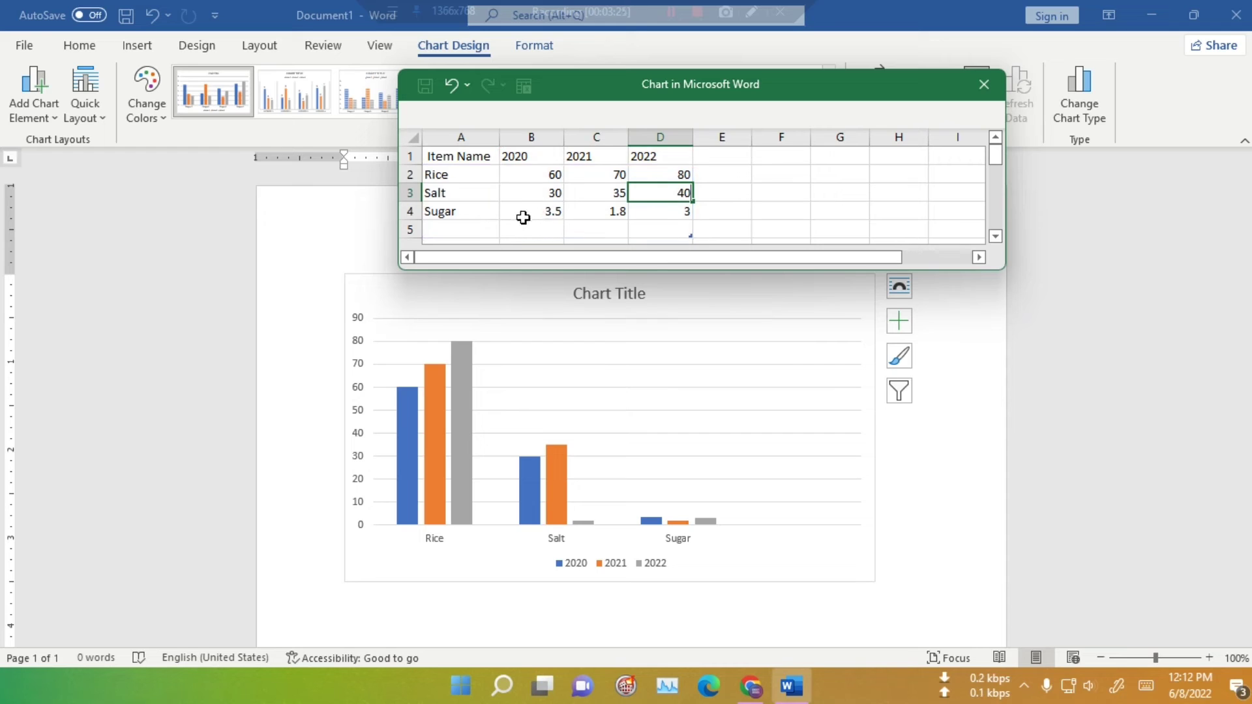
left_click(546, 212)
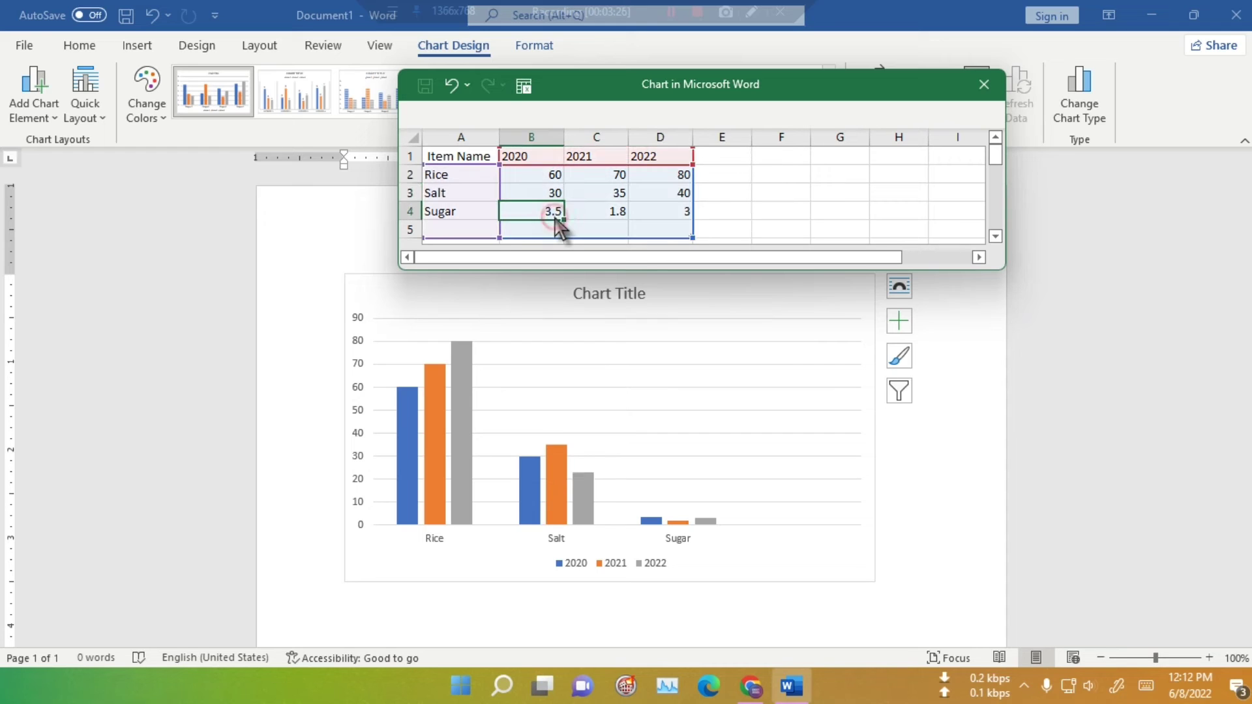
Enter Sugar prices 120, 130 and 140 for 2020–2022.
left_click(615, 219)
left_click(547, 210)
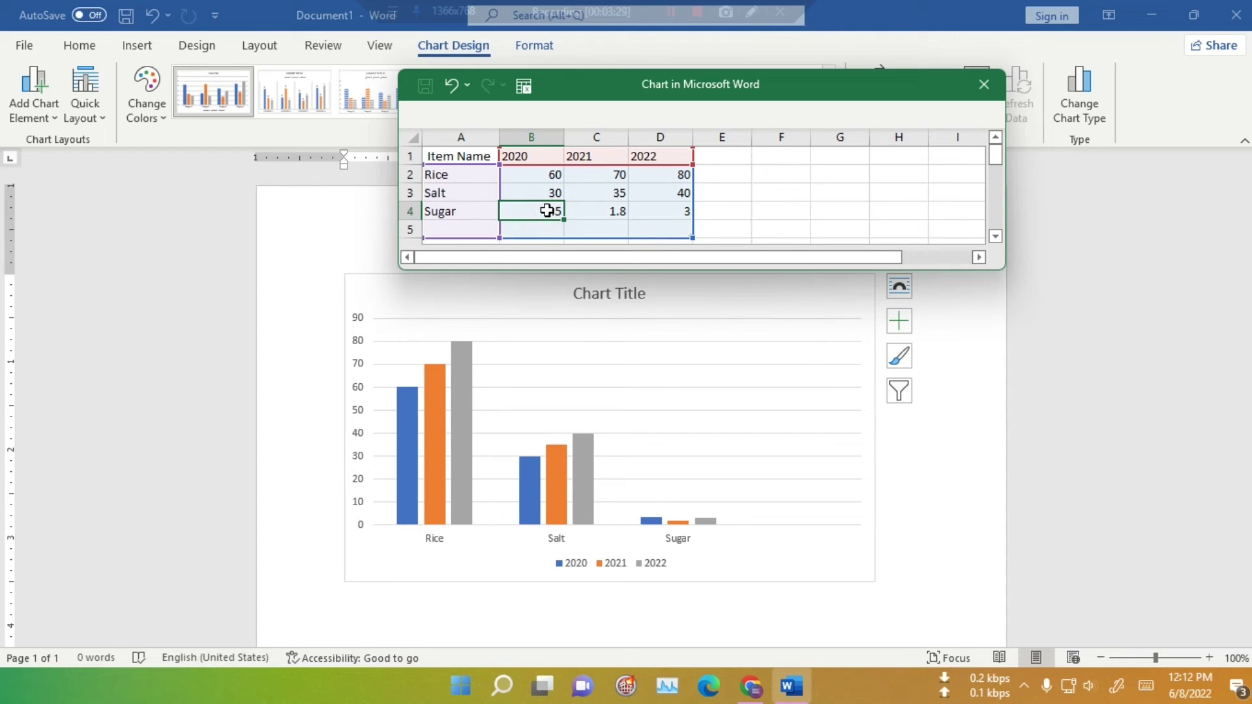
type("120")
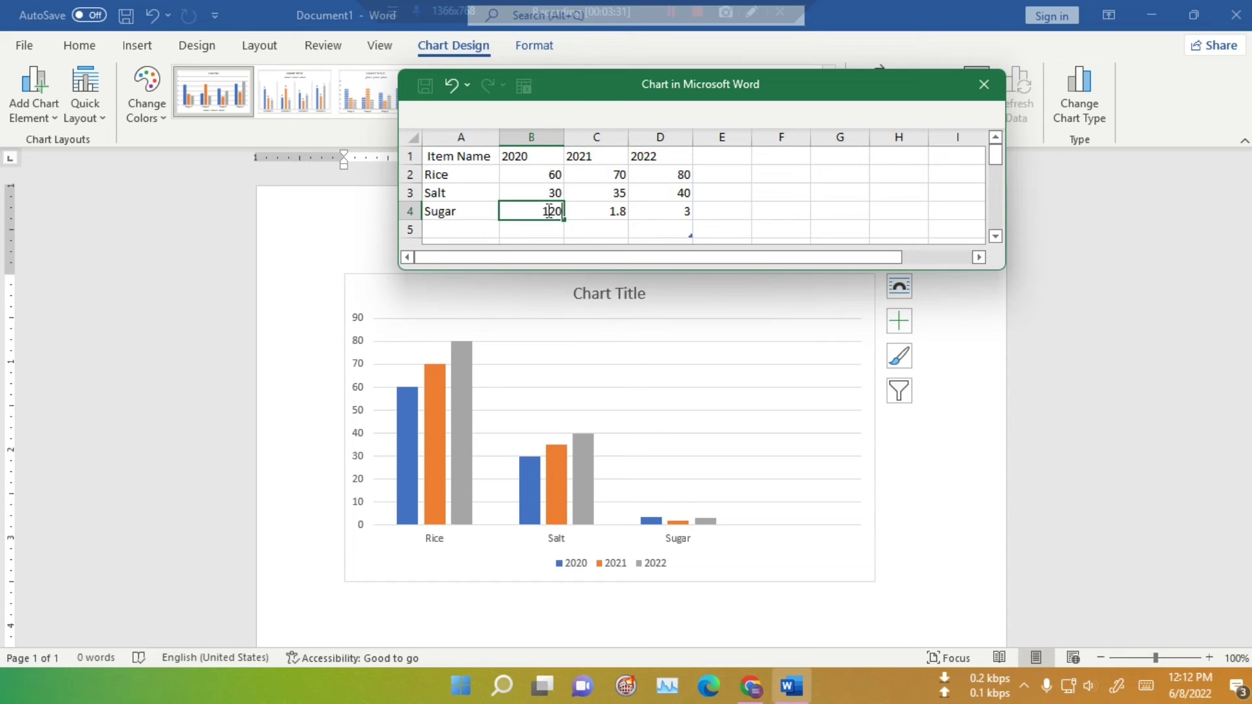
left_click(588, 210)
type("130")
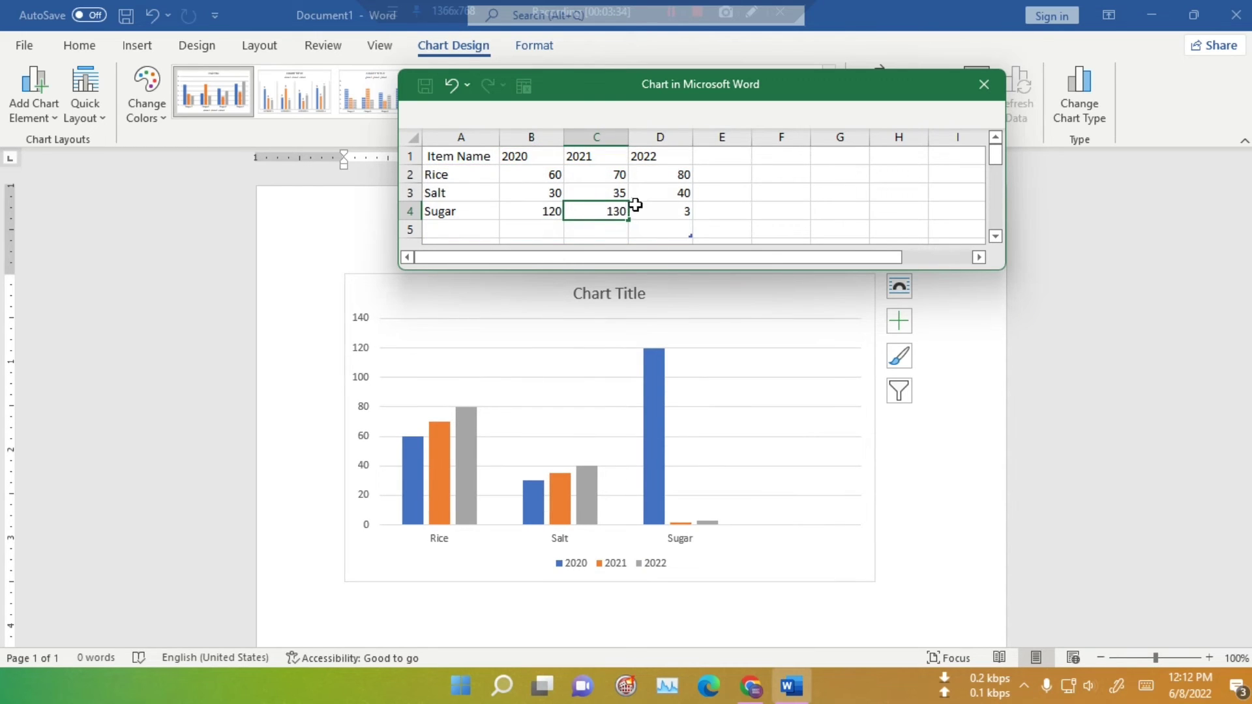
left_click(658, 215)
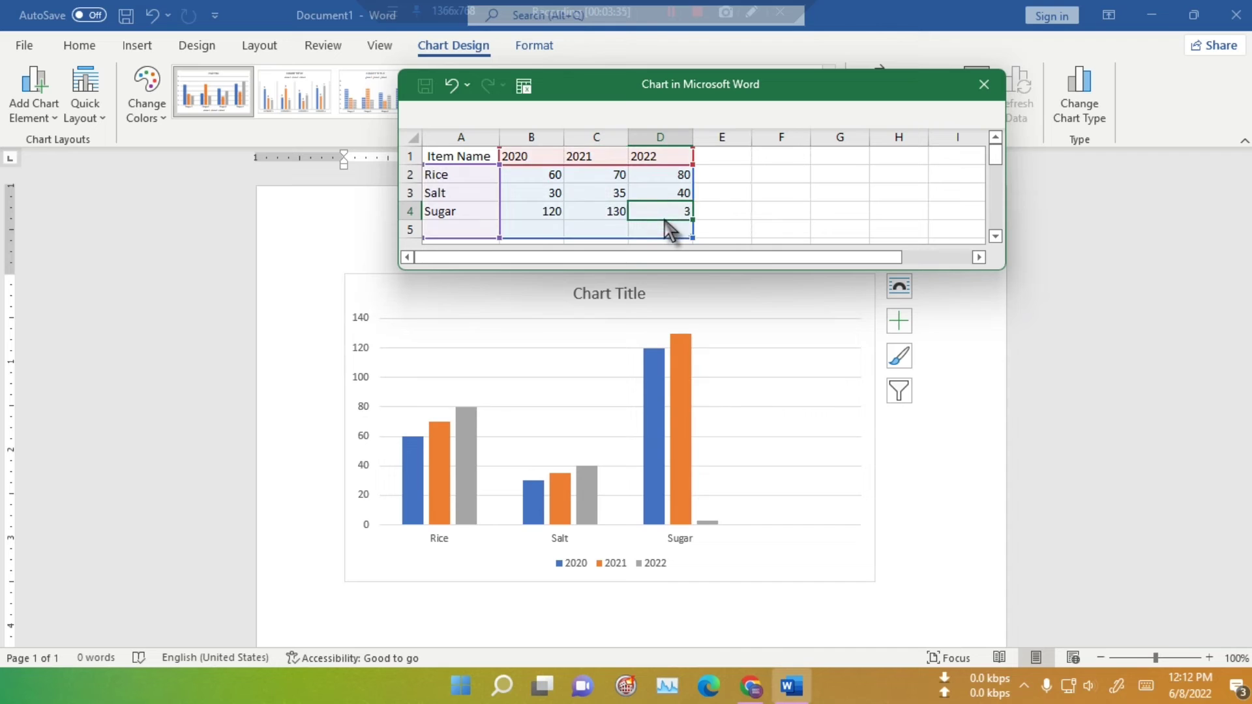
type("140")
left_click(835, 190)
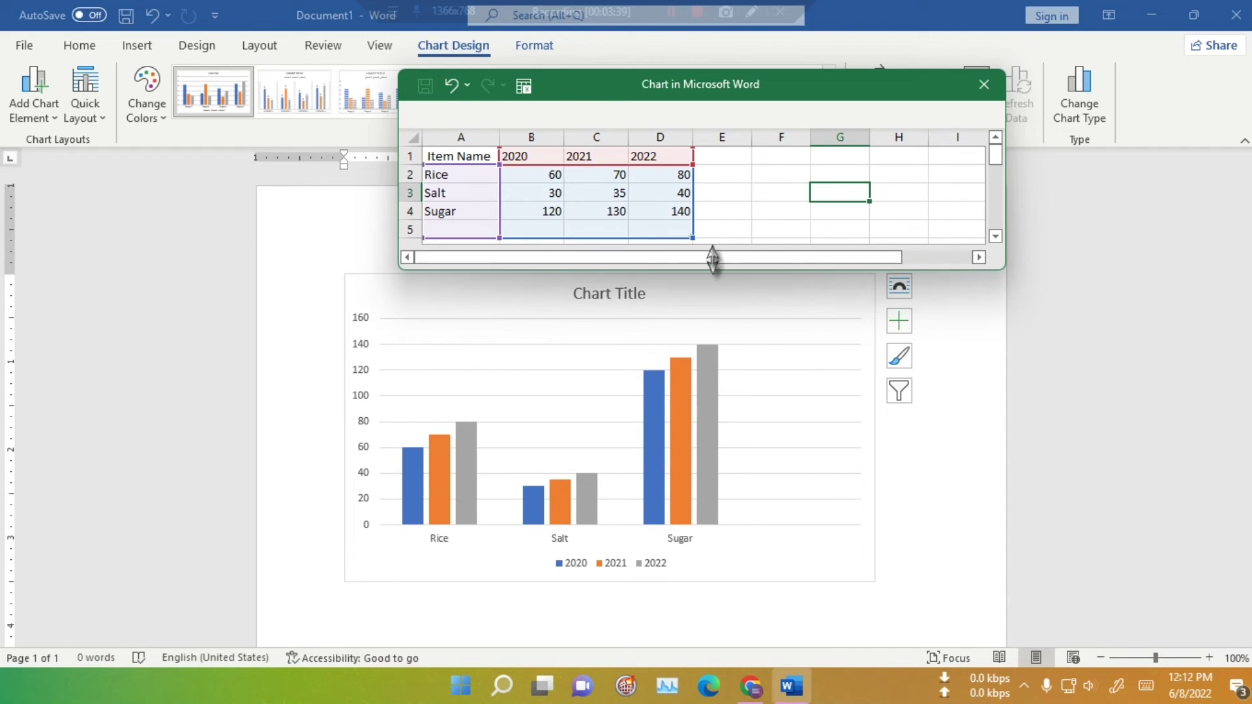
Move the data window up and right off the chart, then check the Rice–Sugar range.
left_click_drag(625, 94, 756, 65)
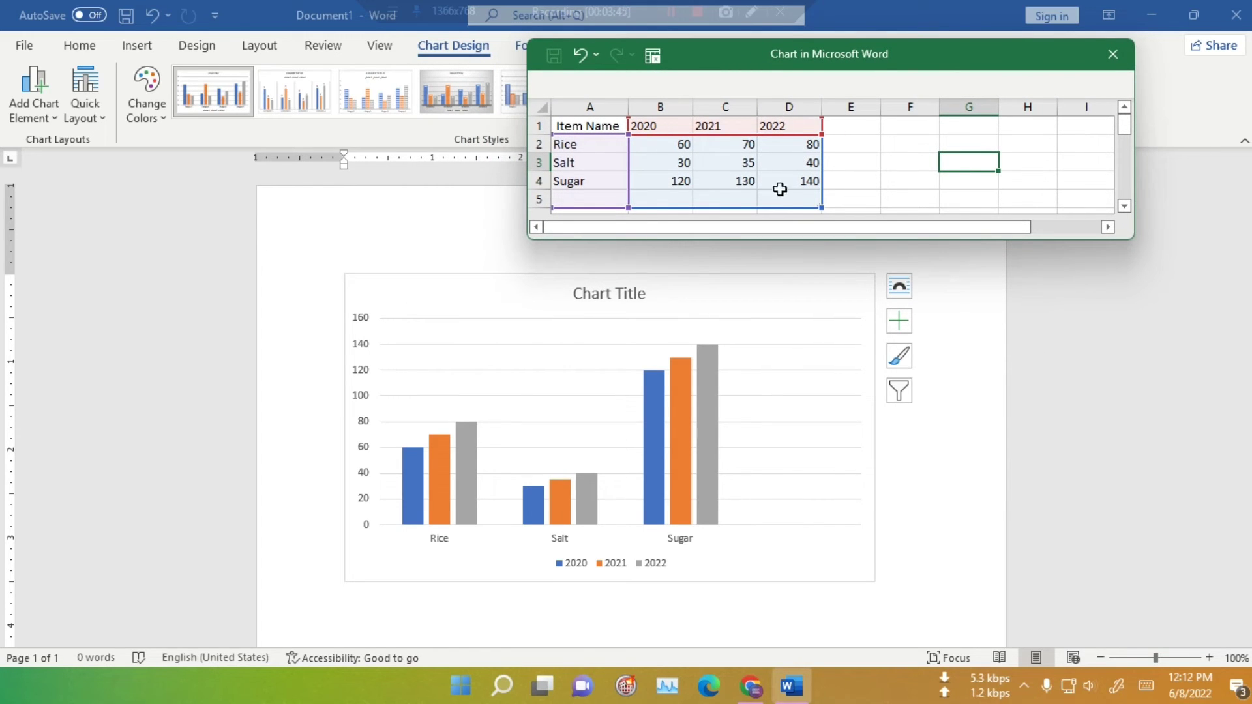
left_click(804, 187)
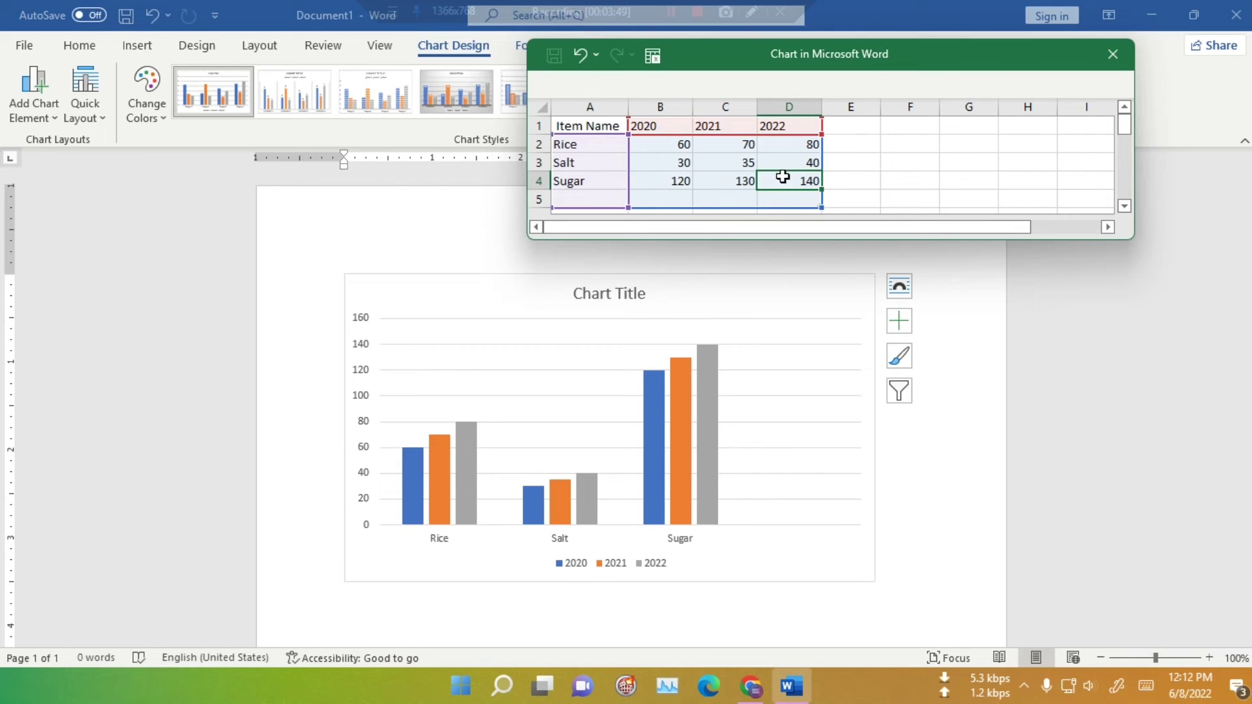
left_click_drag(782, 199, 578, 126)
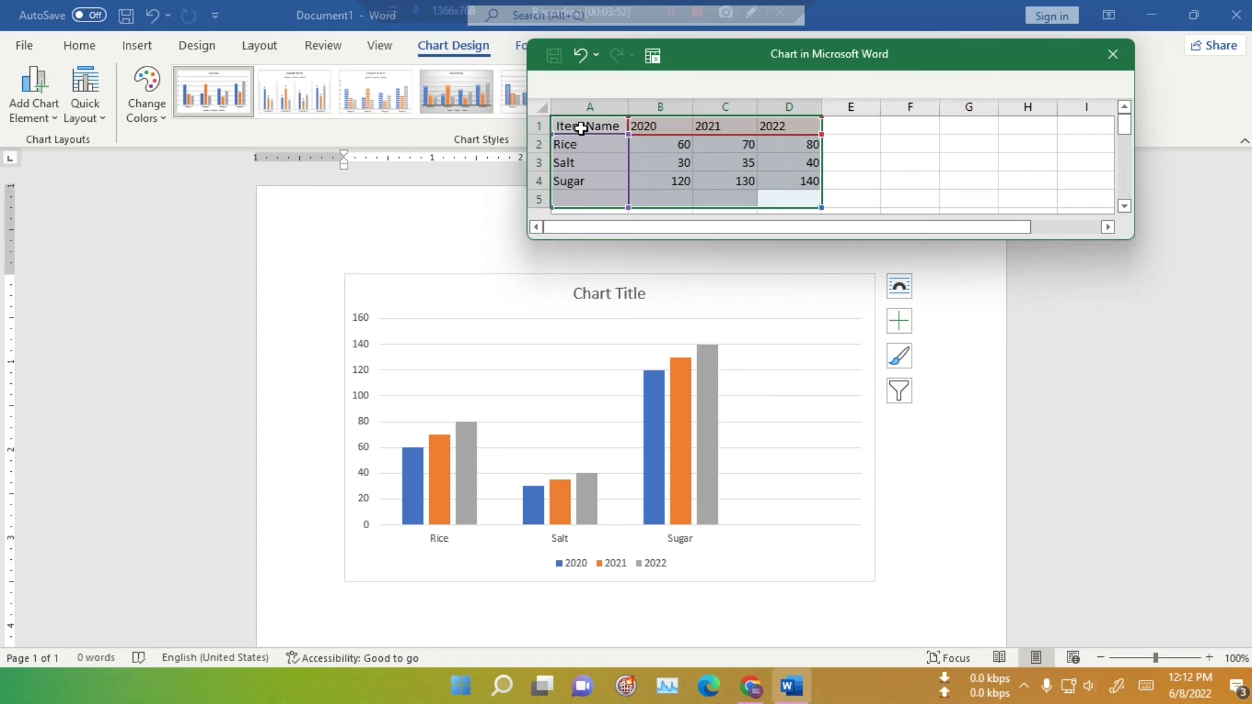
left_click(890, 164)
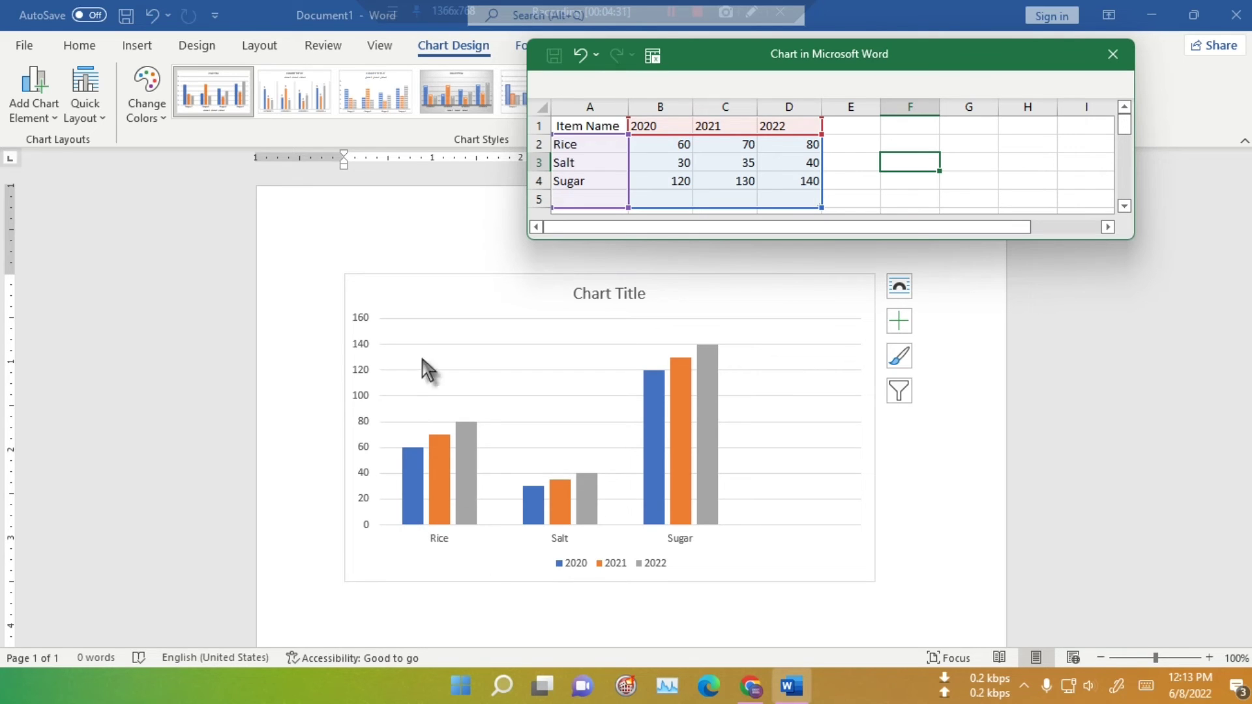
Delete the chart title, then undo to restore the placeholder.
left_click(614, 297)
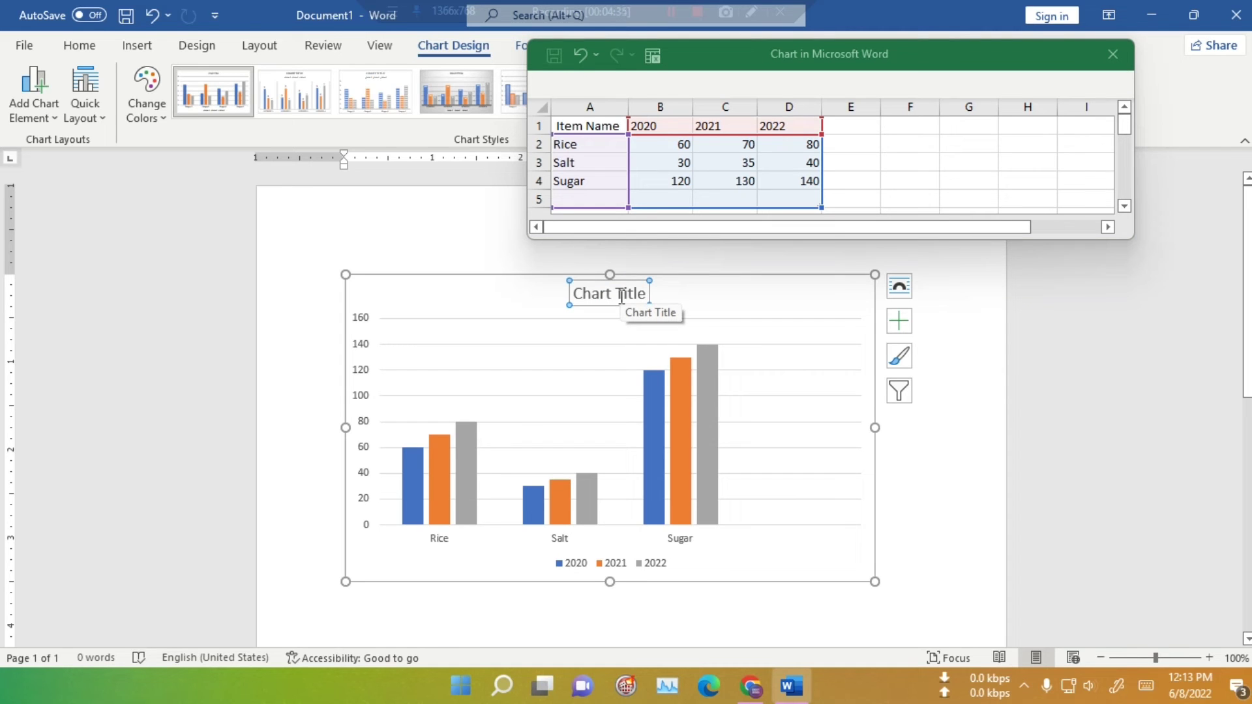
key("Delete")
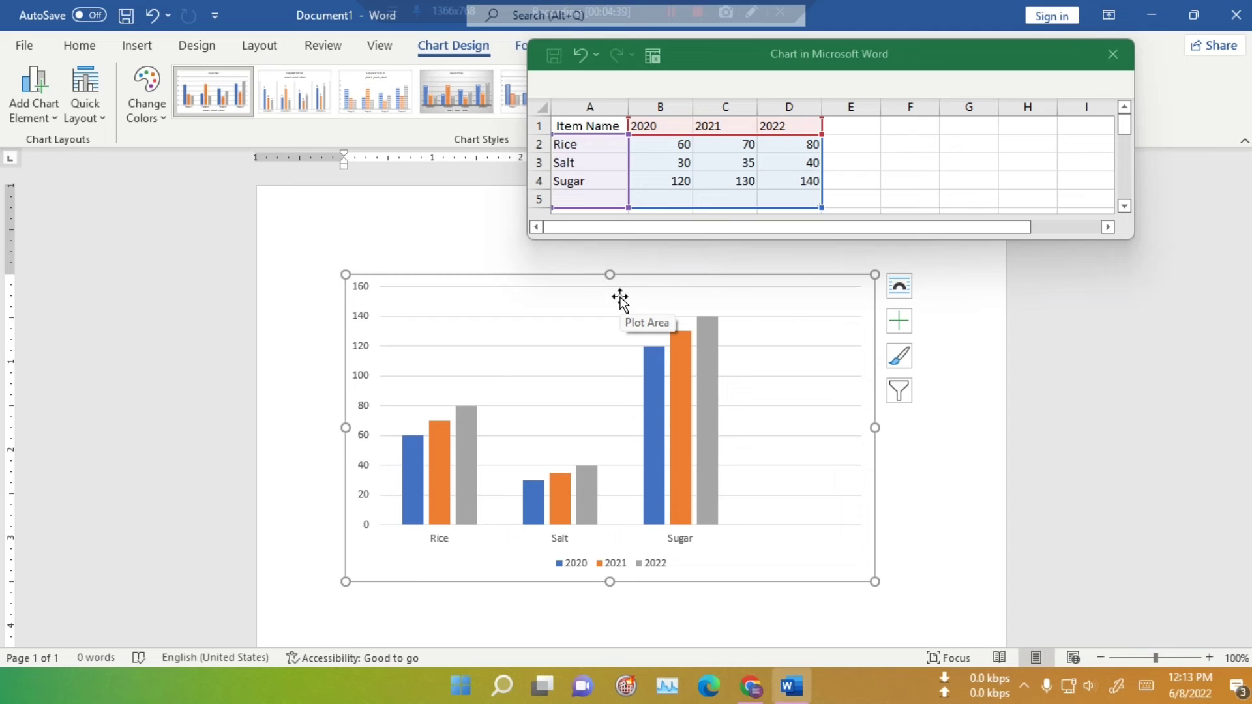
left_click(937, 492)
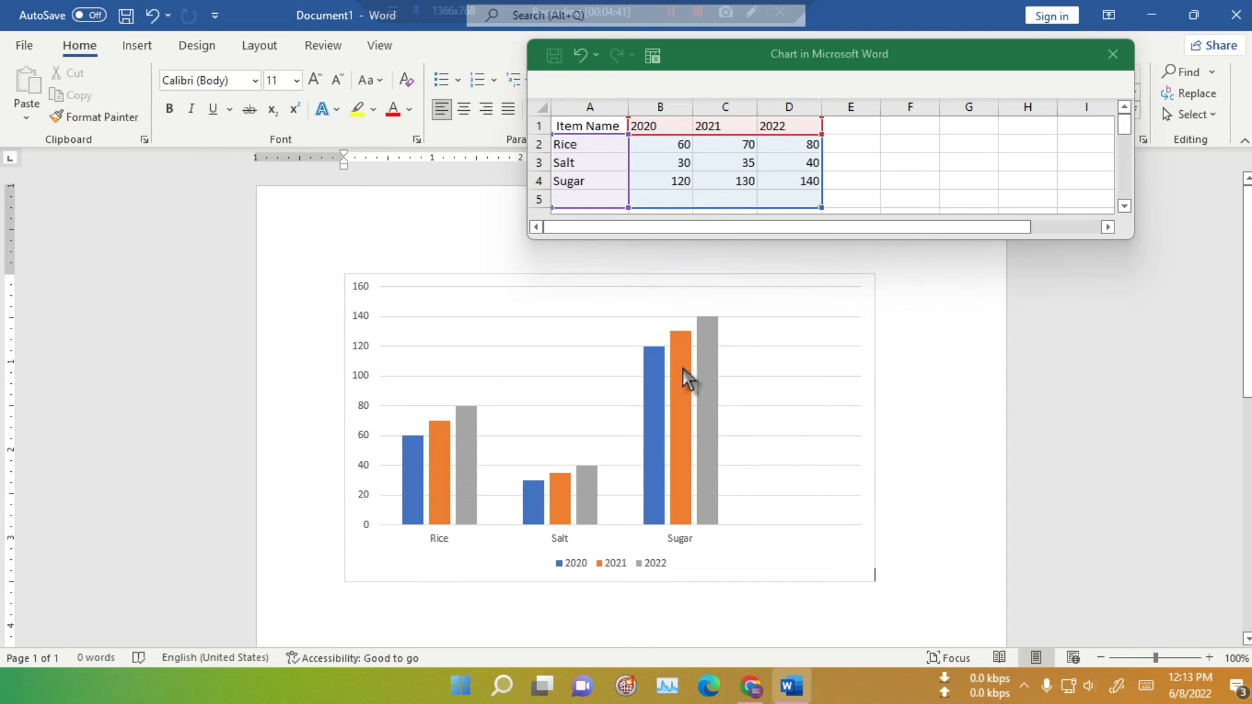
left_click(537, 298)
left_click(152, 15)
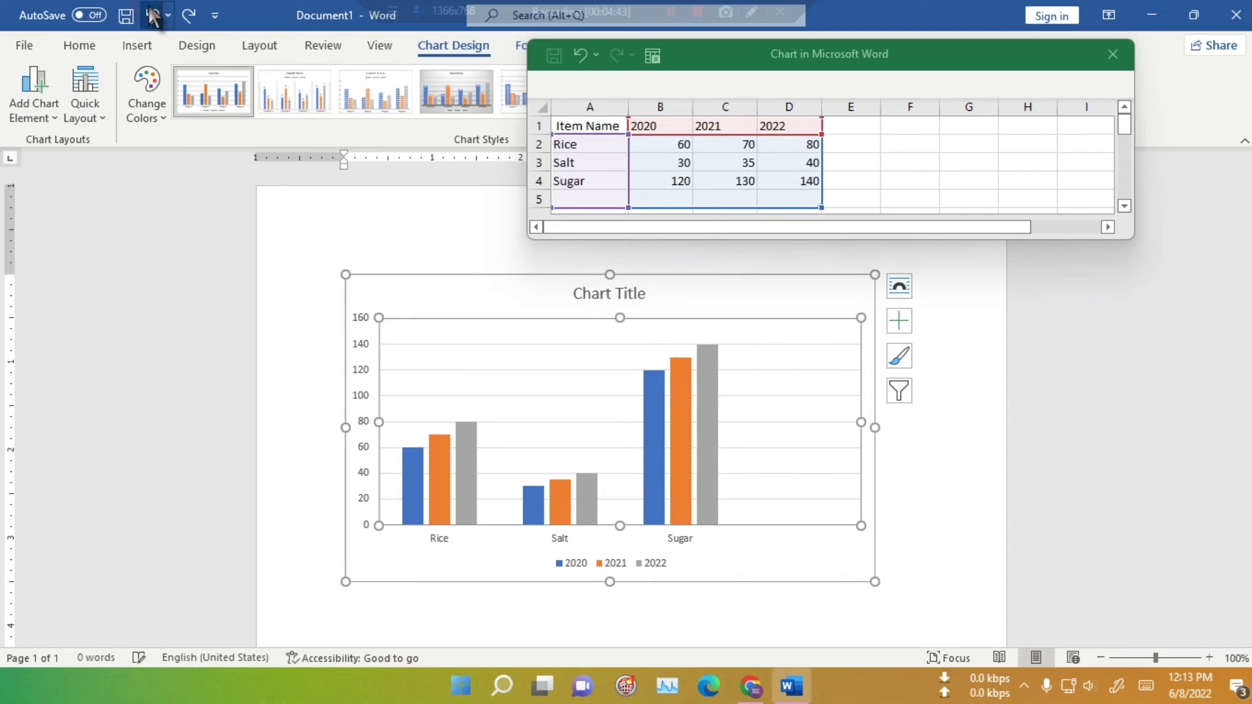
Replace the title text with 'Market Price'.
left_click(633, 291)
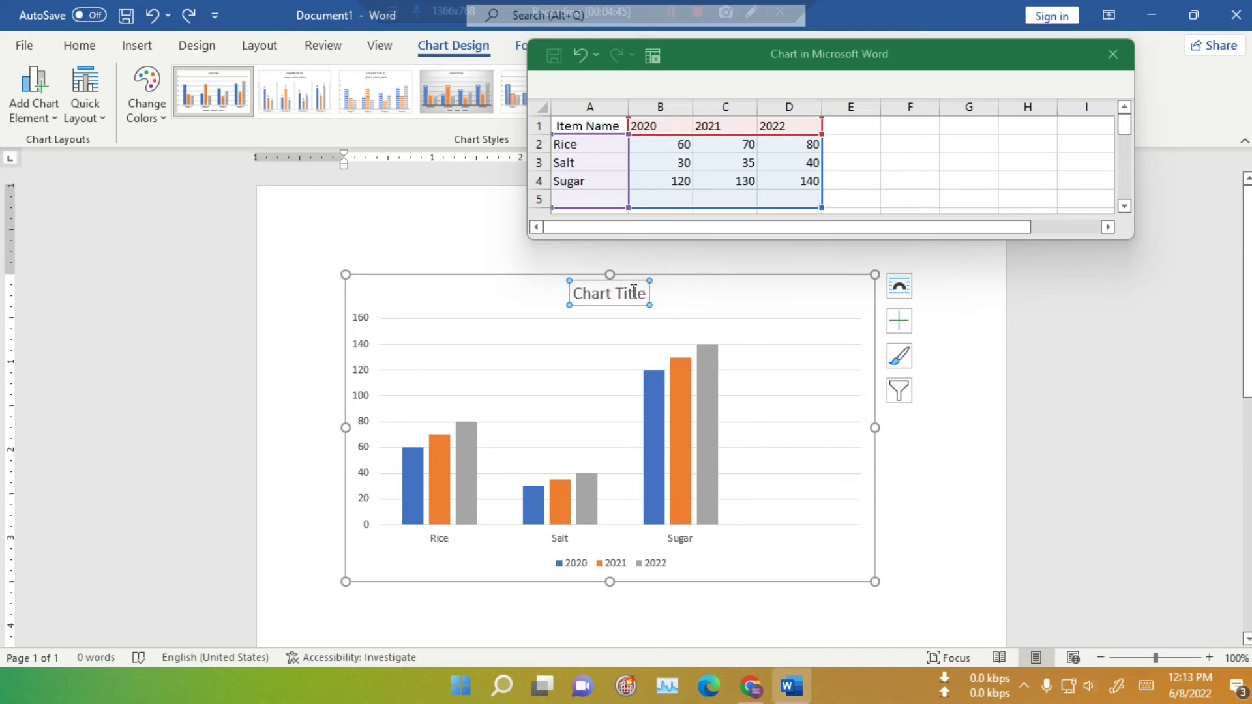
type("M")
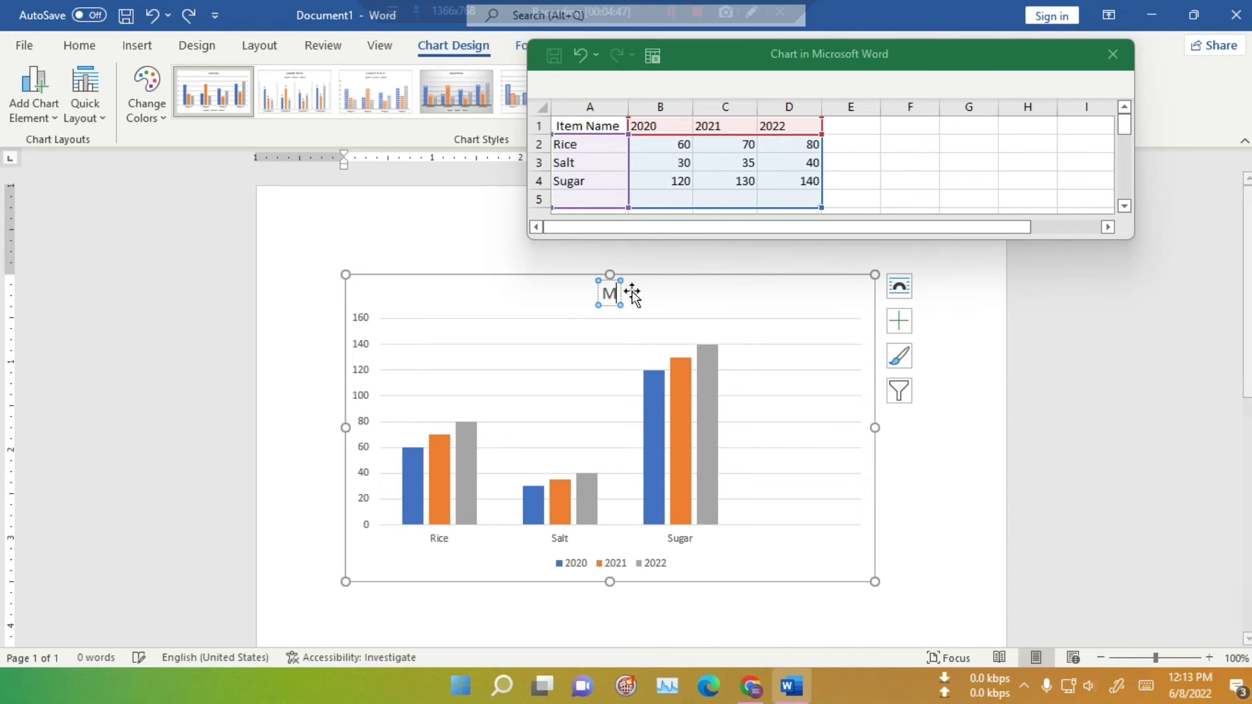
type("aa")
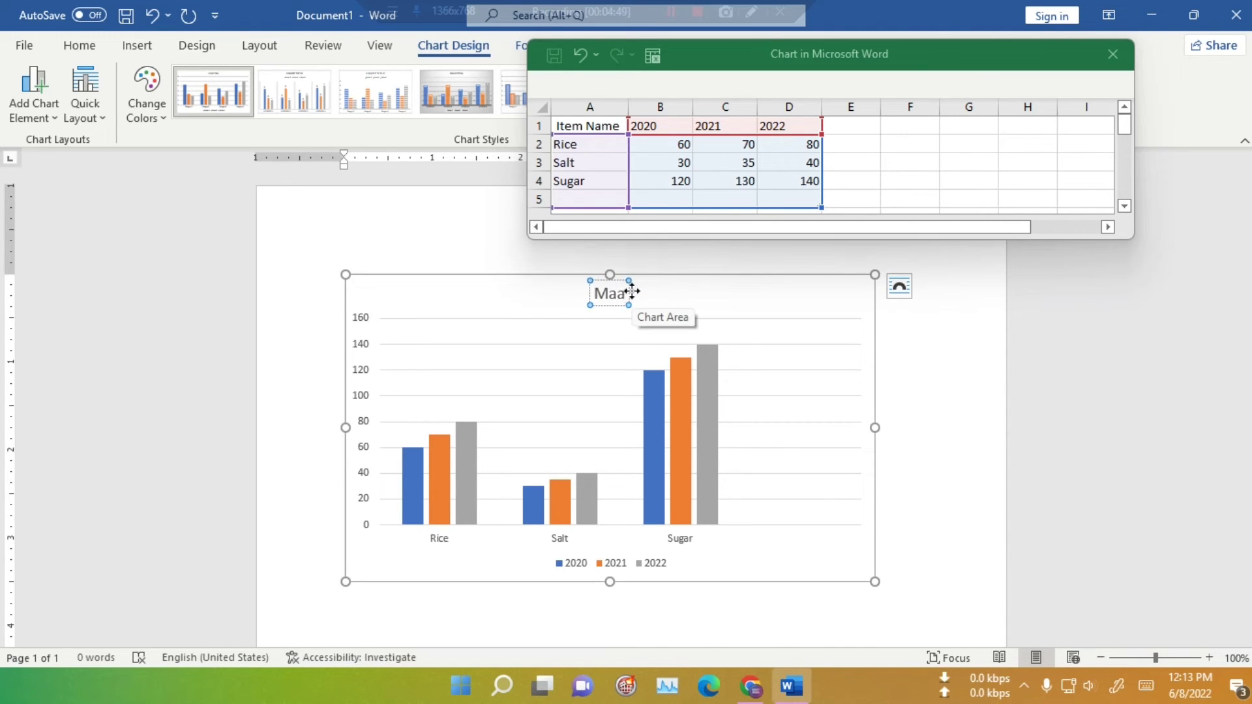
key("BackSpace")
type("rket")
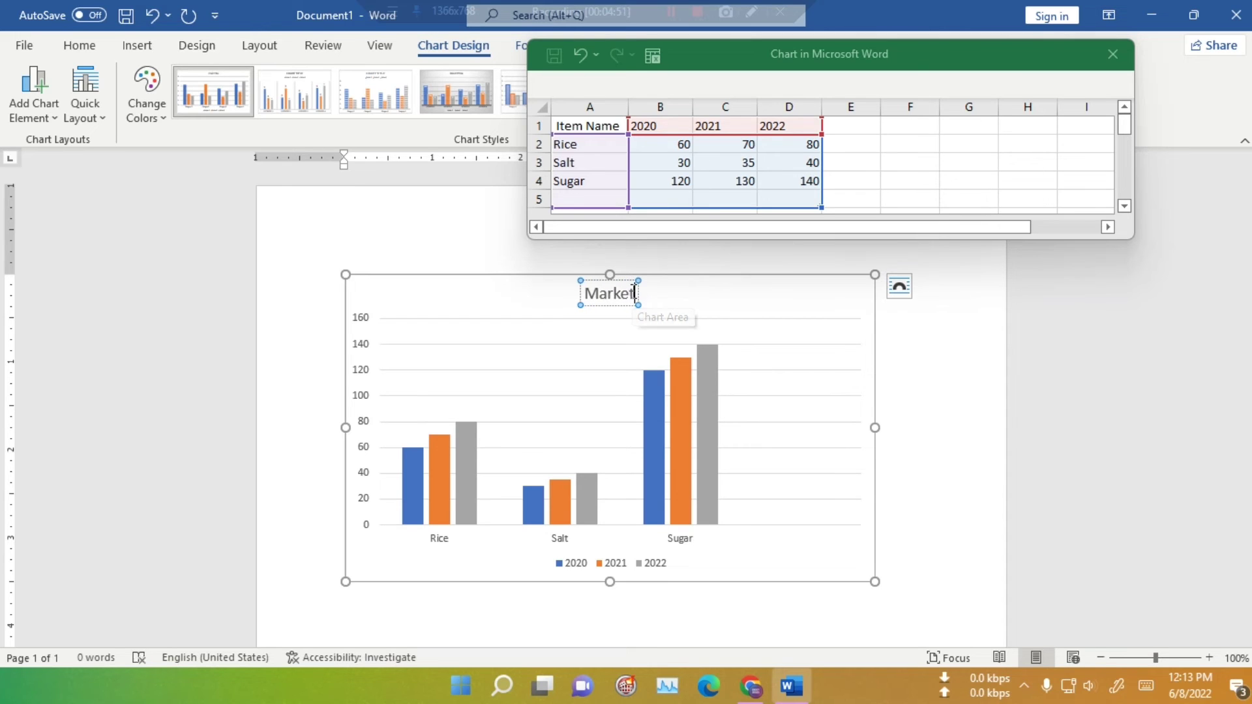
type(" P")
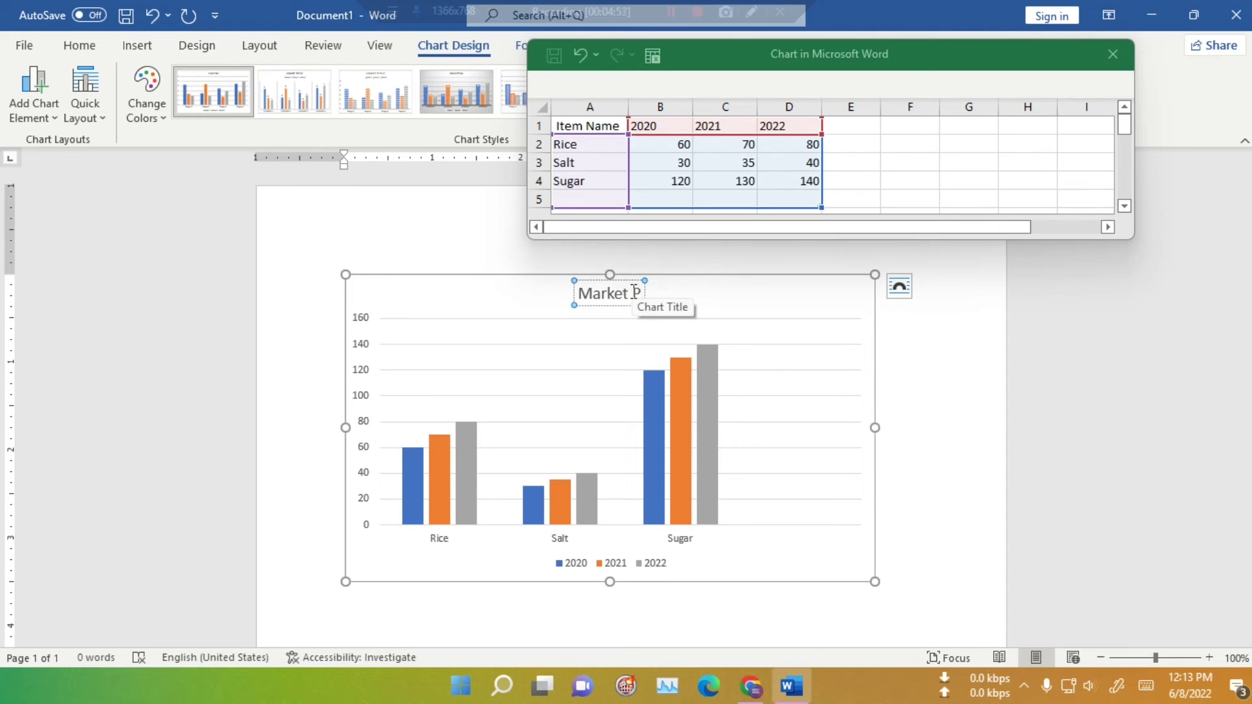
type("rice")
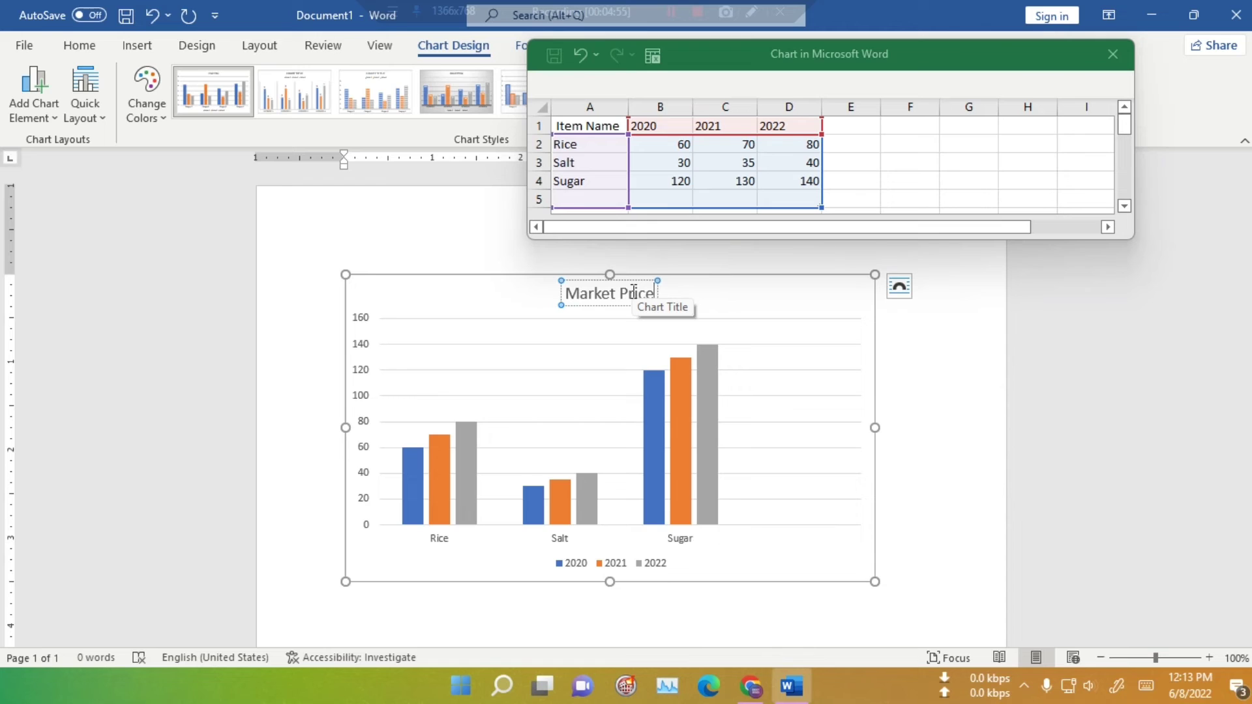
Finish the Market Price title edit and close the chart data window.
left_click(939, 534)
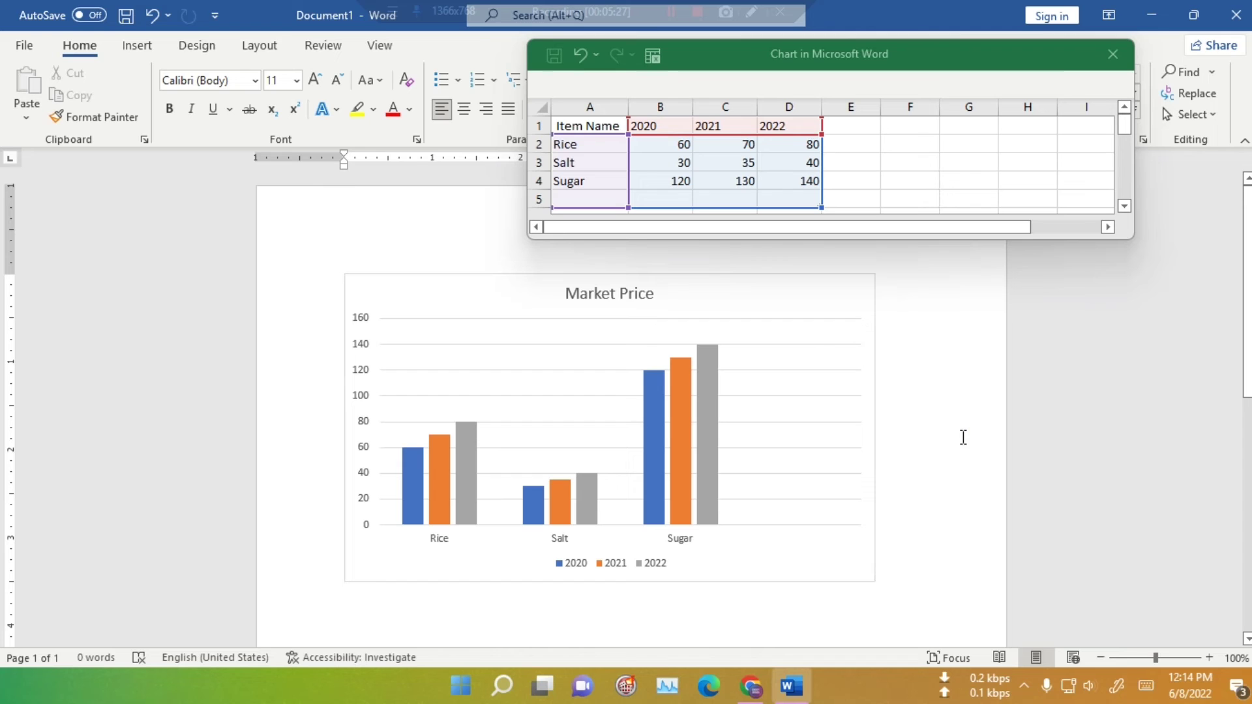
left_click(1113, 53)
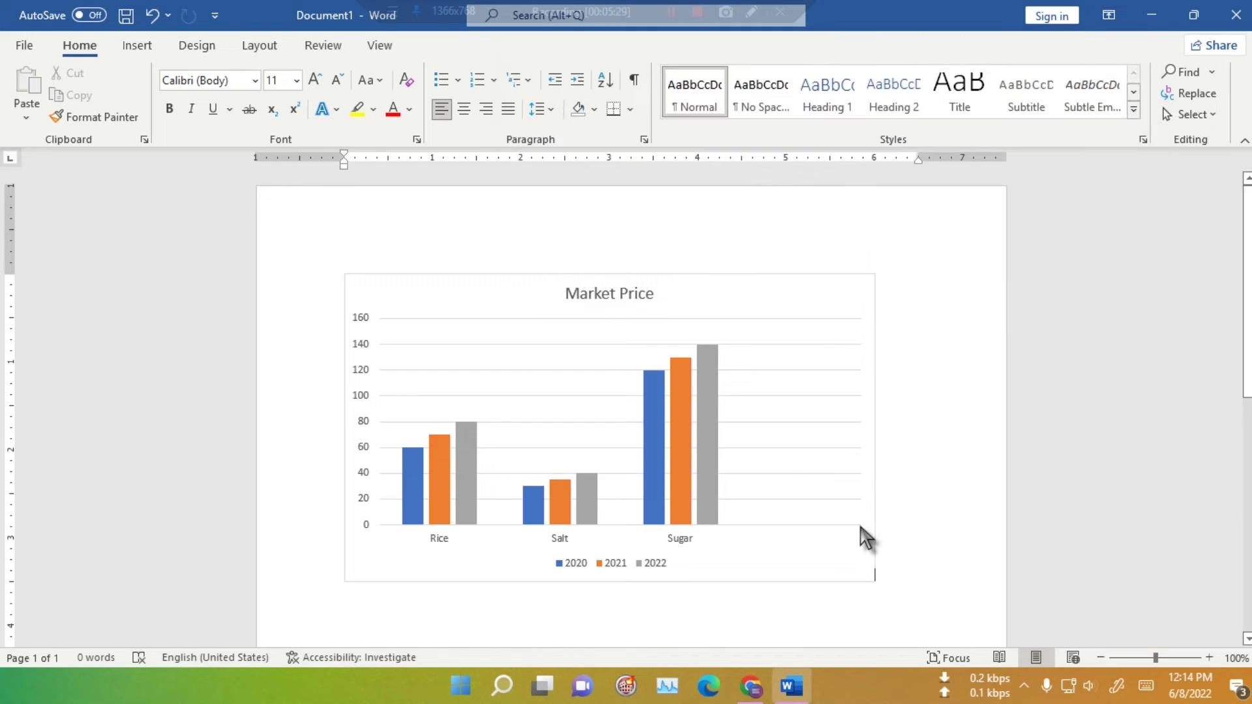
scroll(621, 492, "down", 3)
scroll(623, 490, "up", 3)
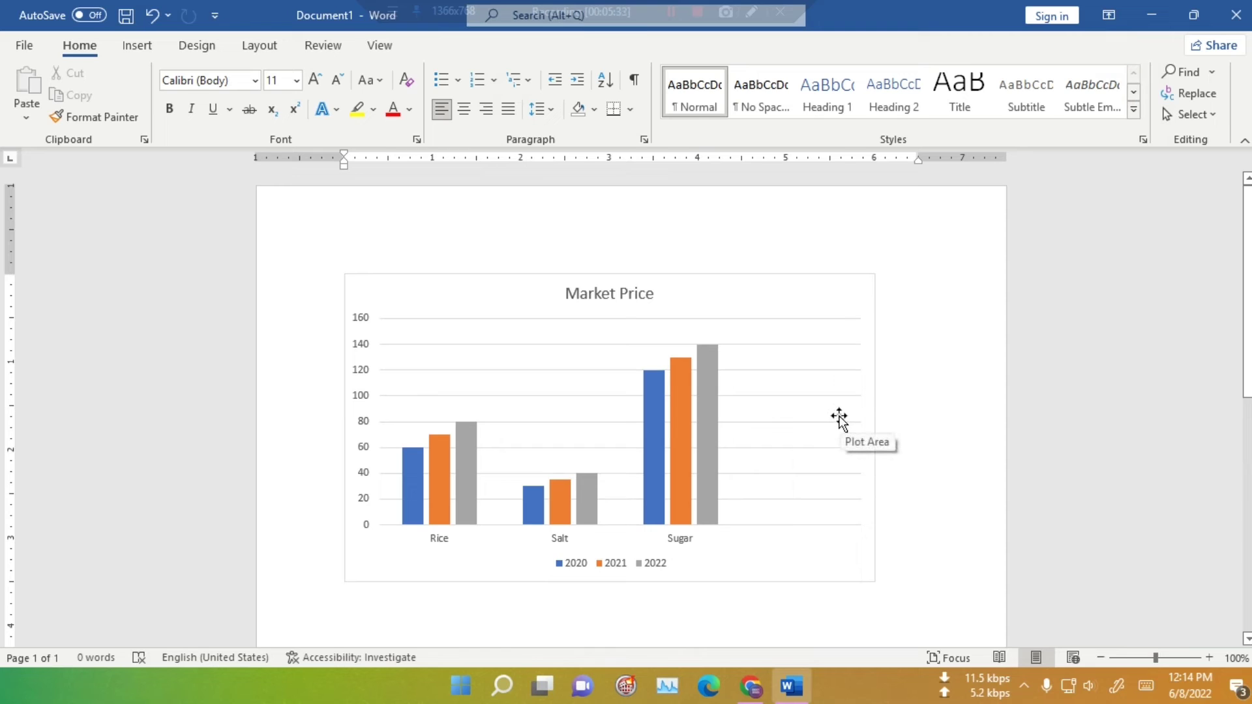
Set the chart's wrapping to Tight and nudge it upward on the page.
left_click(722, 437)
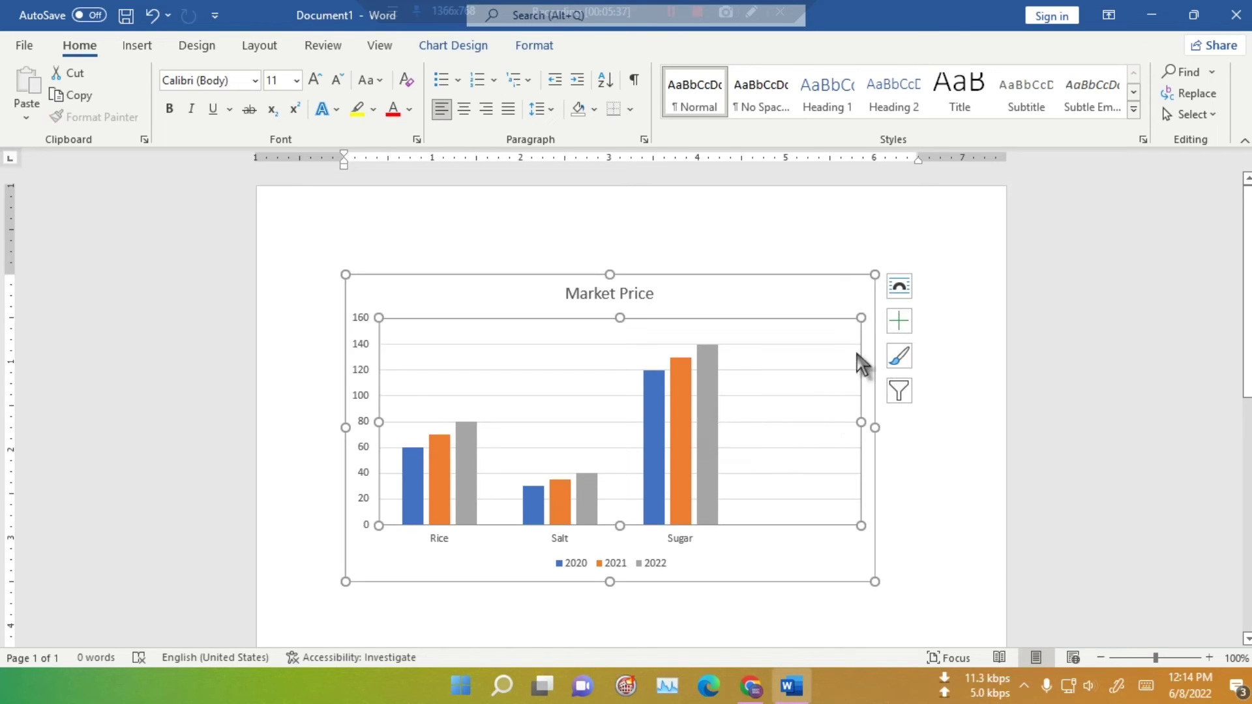
left_click(905, 287)
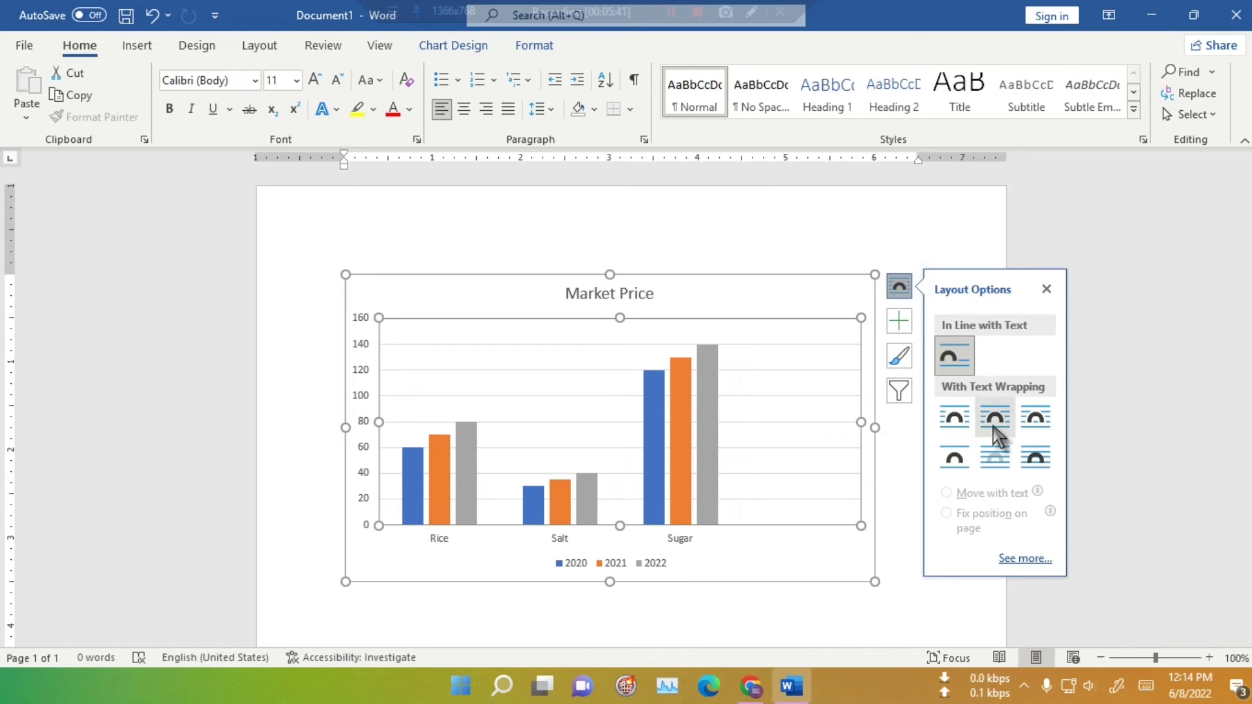
left_click(994, 424)
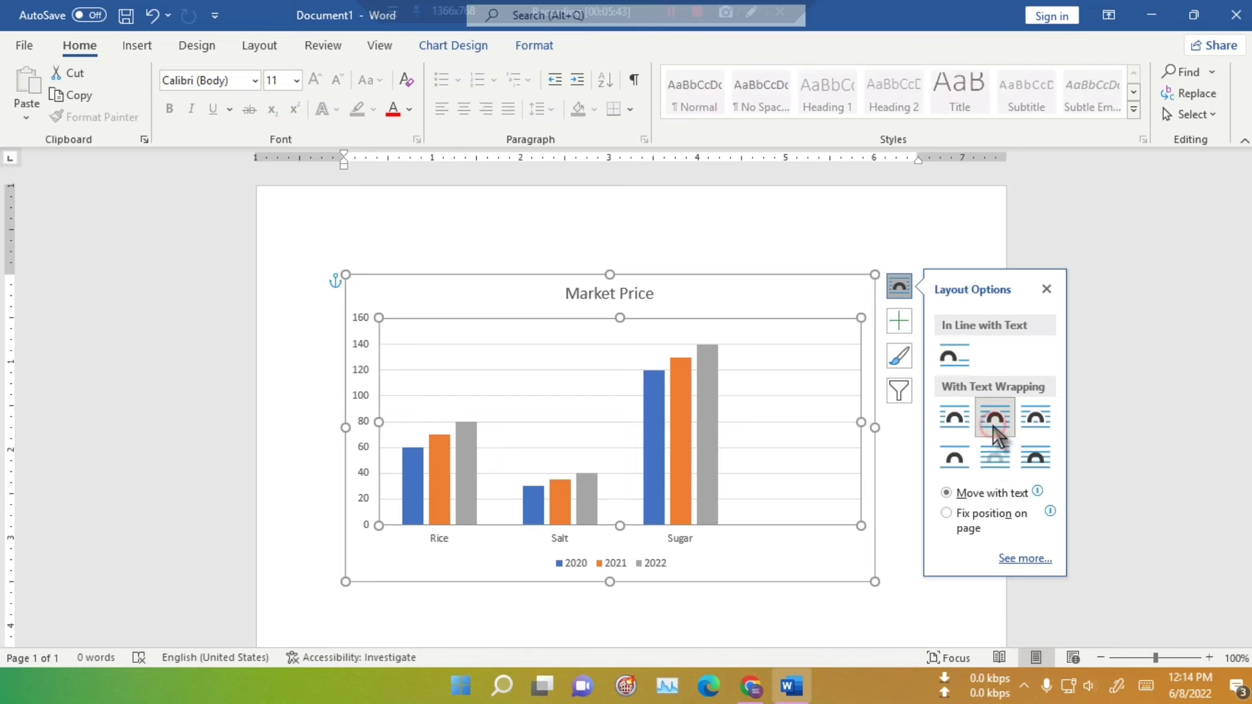
mouse_move(726, 280)
left_mouse_down()
mouse_move(813, 281)
mouse_move(727, 171)
mouse_move(718, 260)
left_mouse_up()
left_click(900, 287)
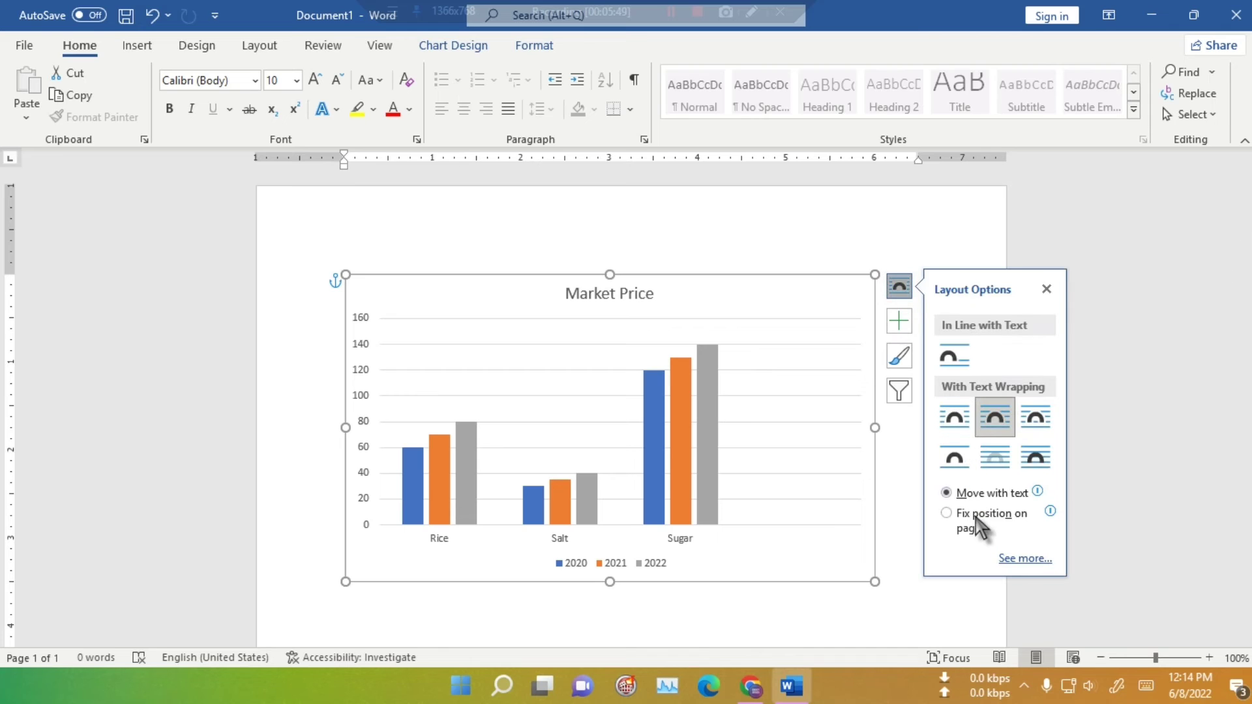
Try axis titles, gridlines, error bars and a data table, then revert each.
left_click(910, 322)
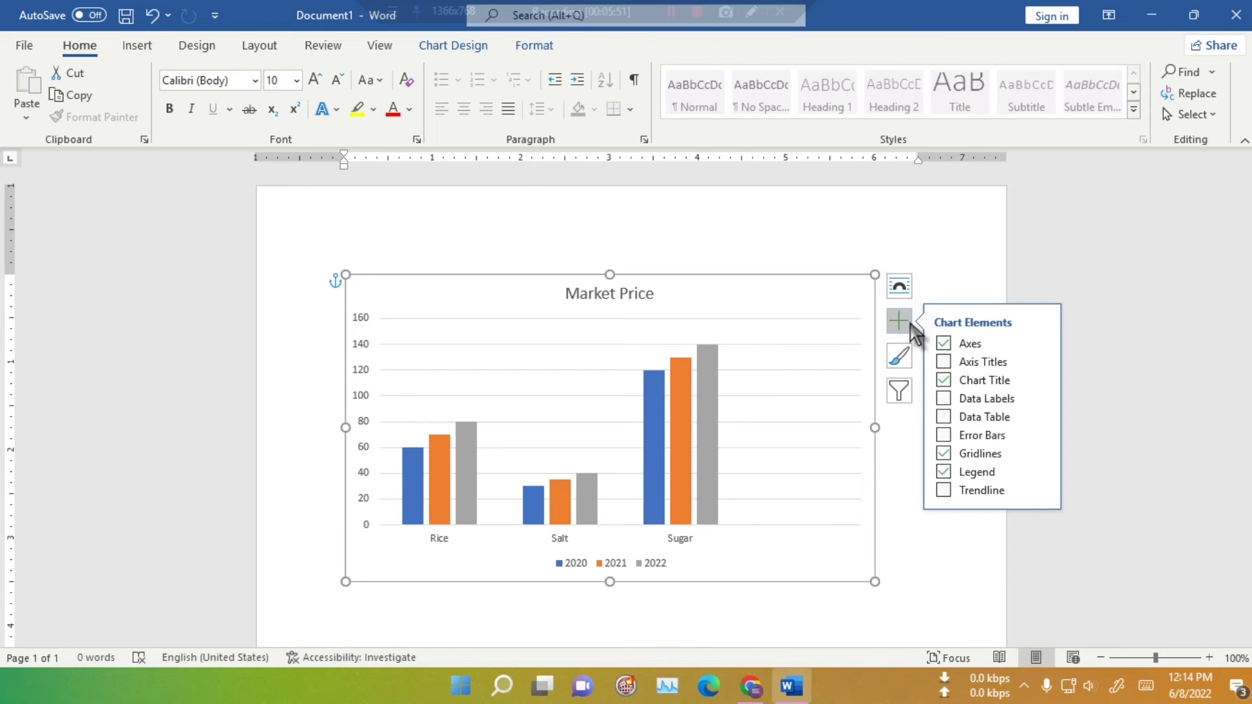
left_click(945, 362)
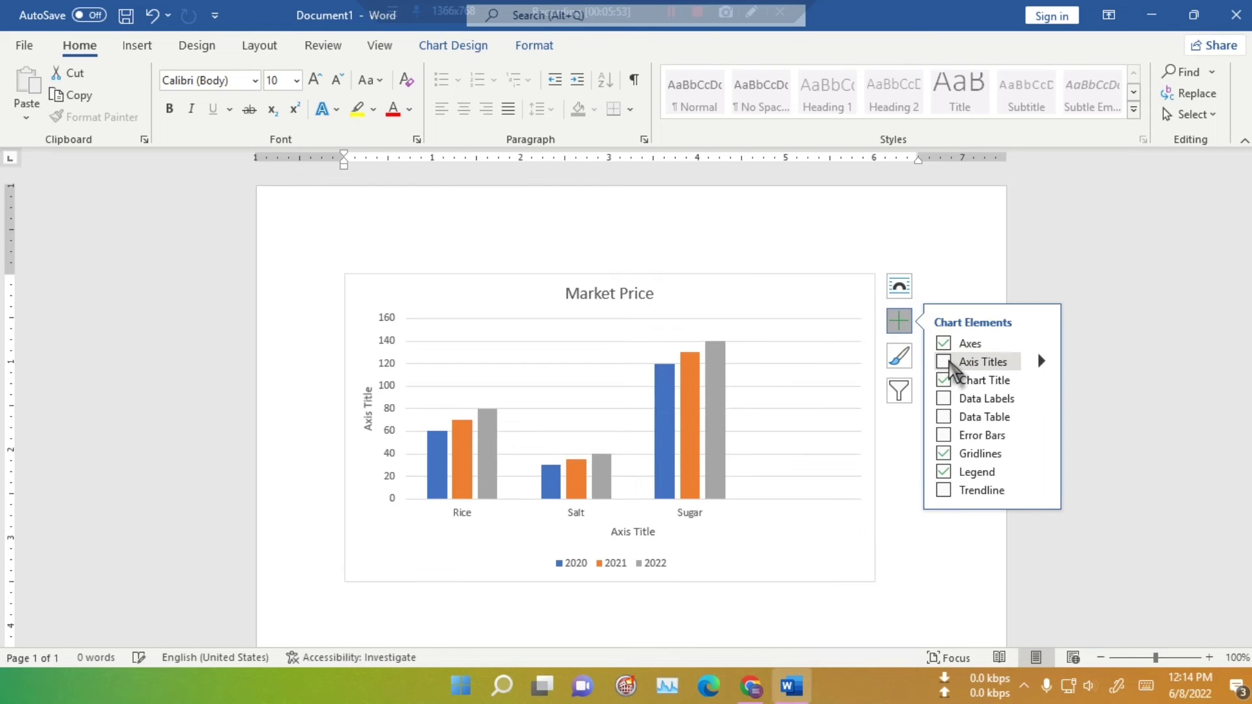
left_click(945, 362)
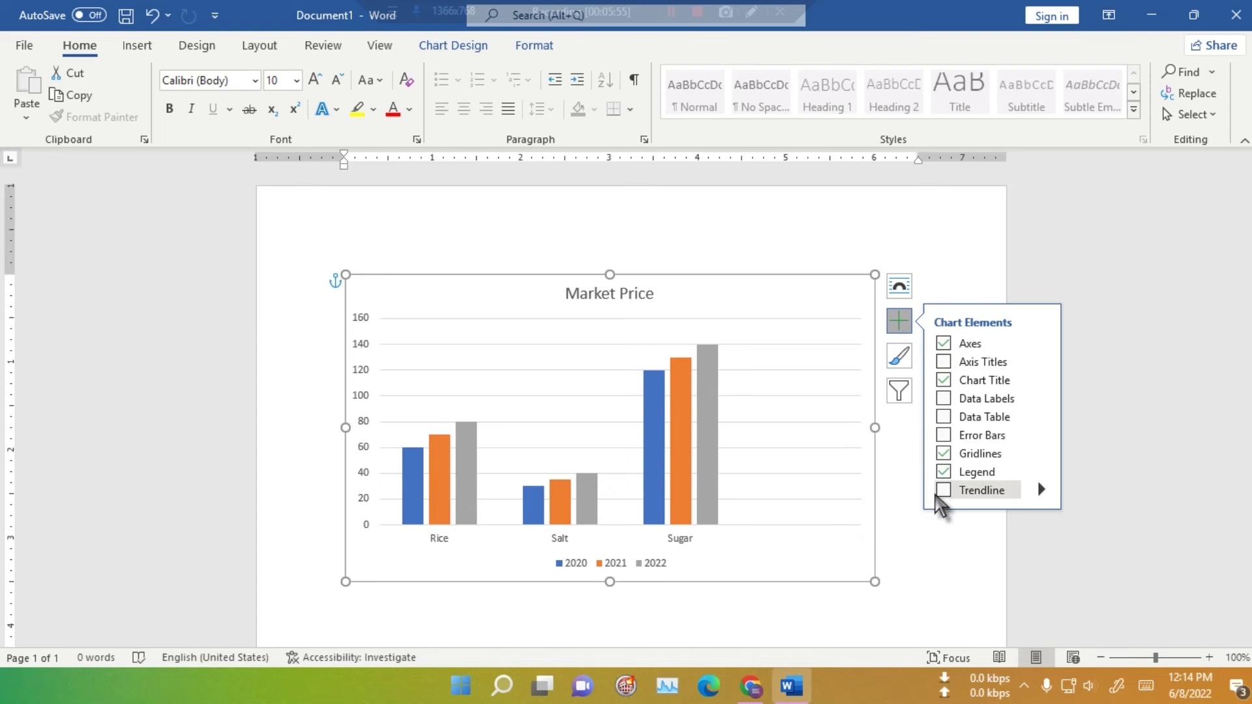
left_click(943, 455)
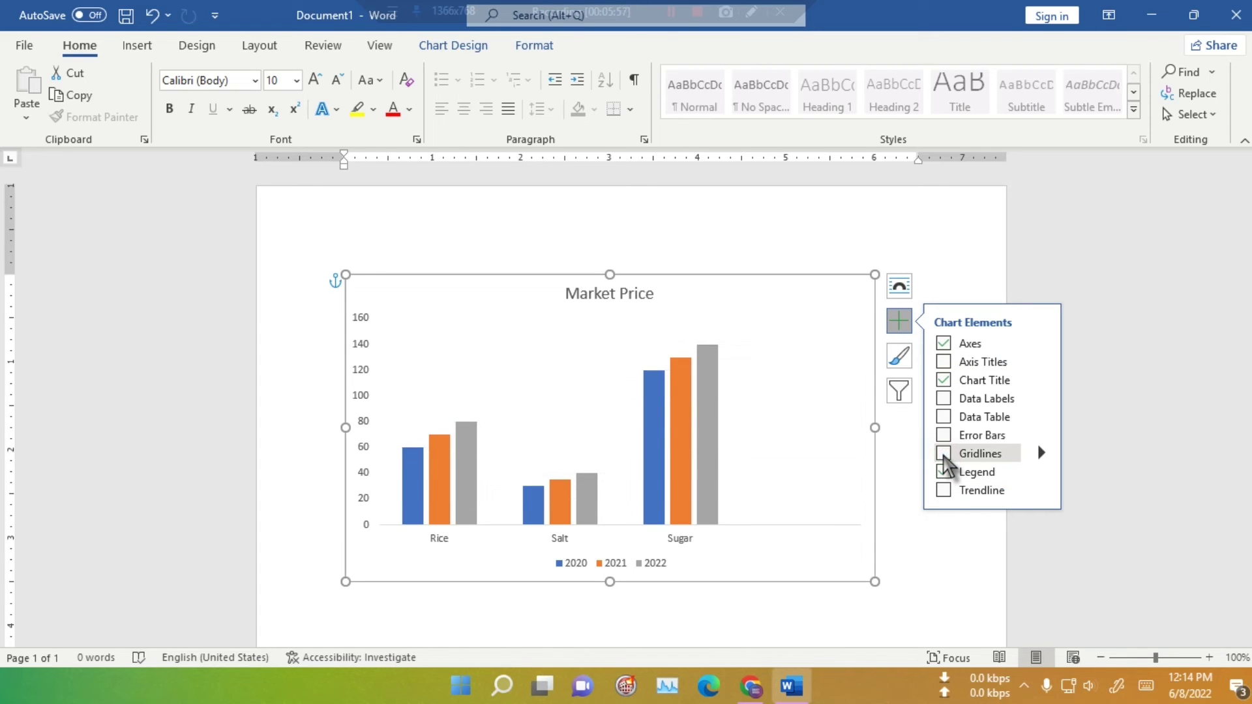
left_click(943, 455)
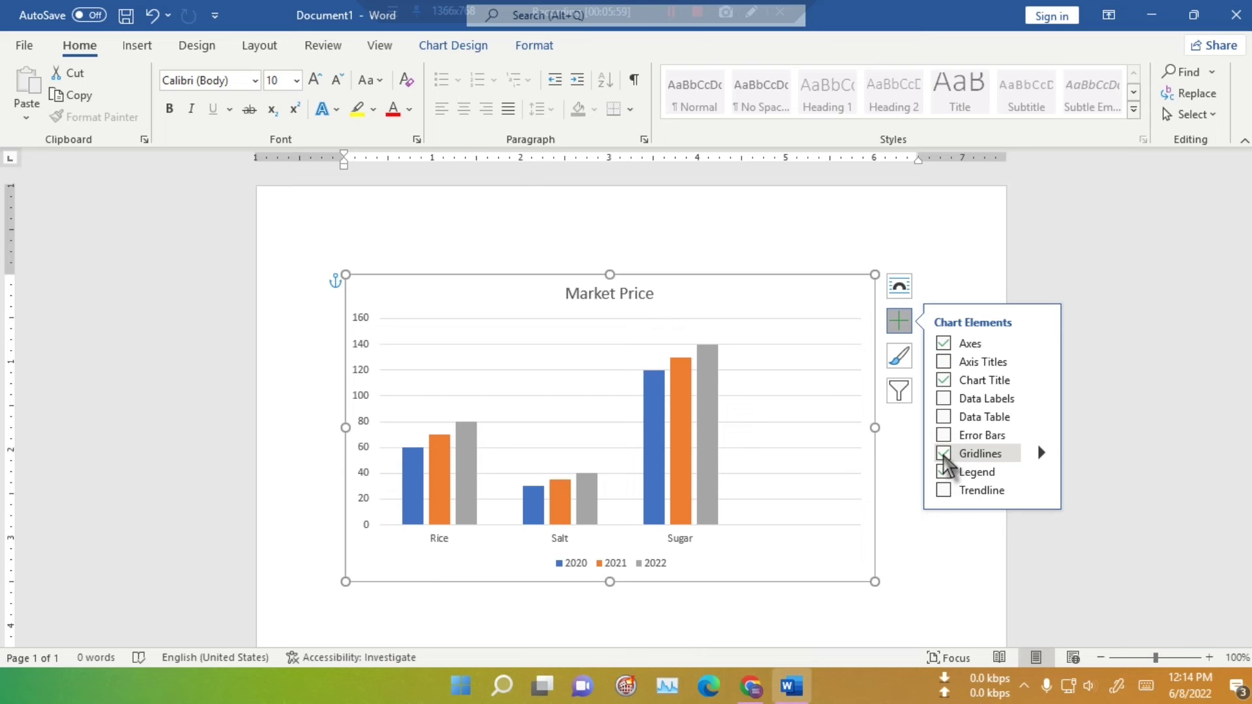
left_click(944, 436)
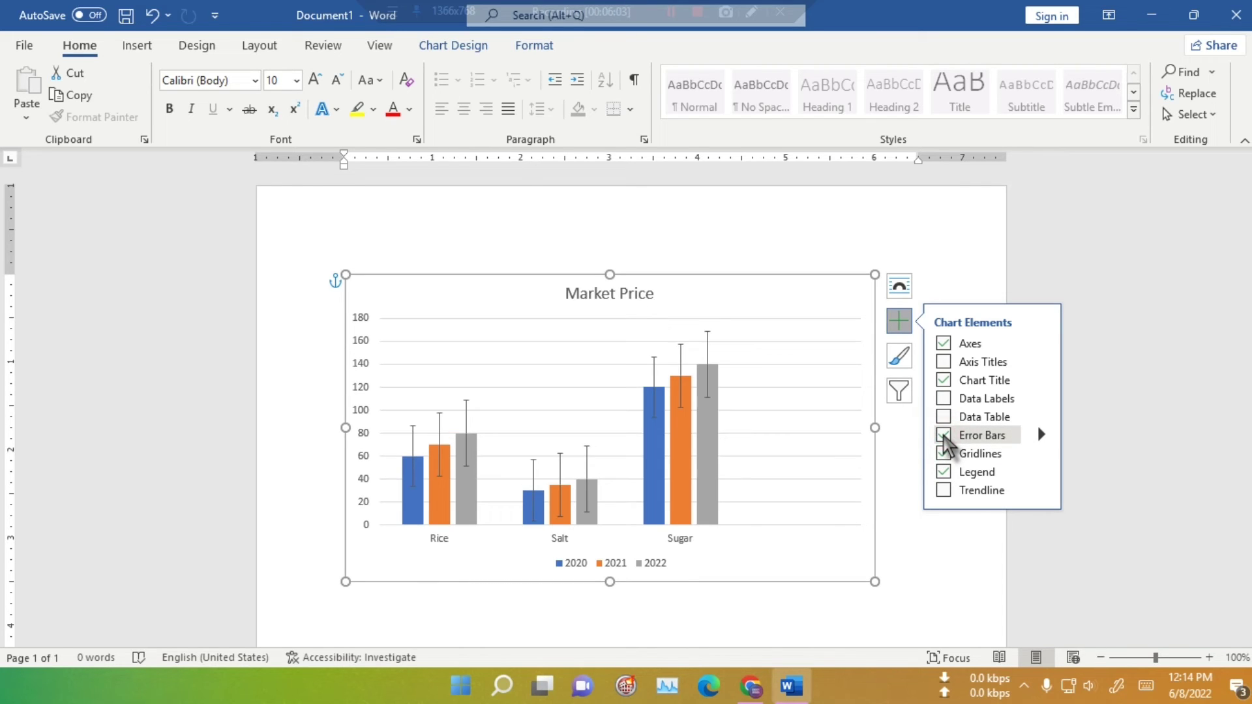
left_click(944, 436)
left_click(944, 418)
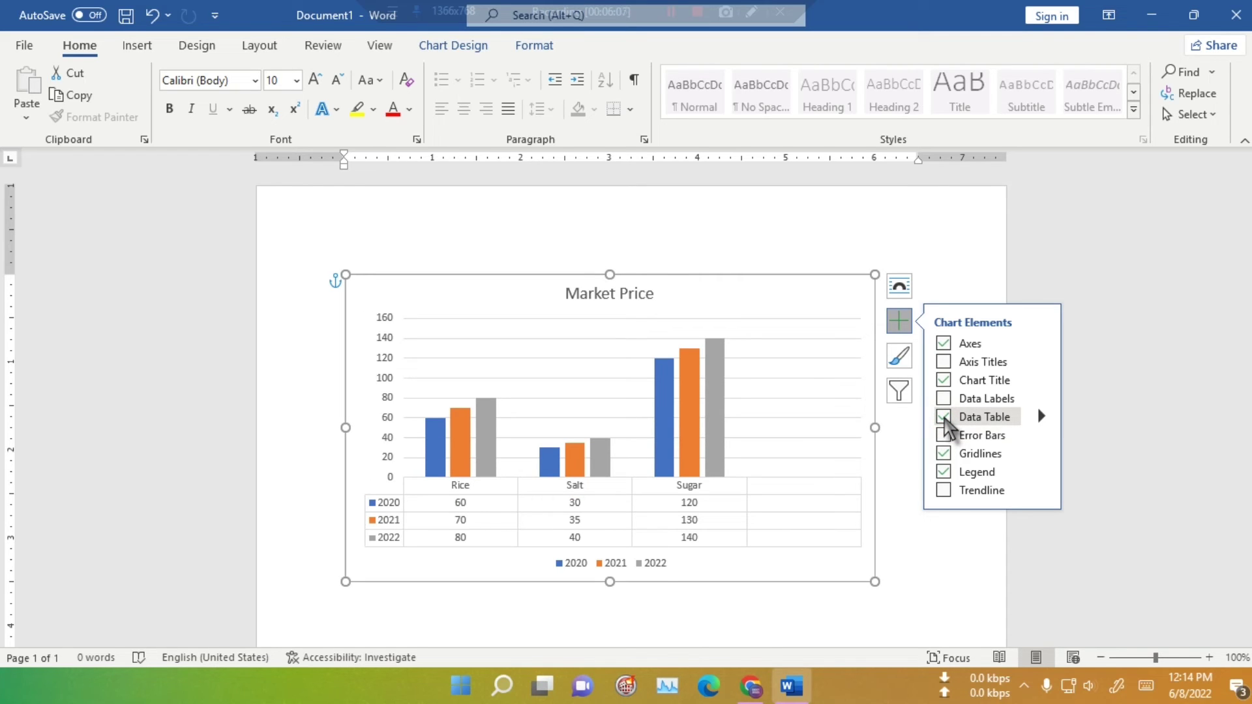
left_click(944, 418)
Turn on data labels above every bar and add titles to both axes.
left_click(943, 399)
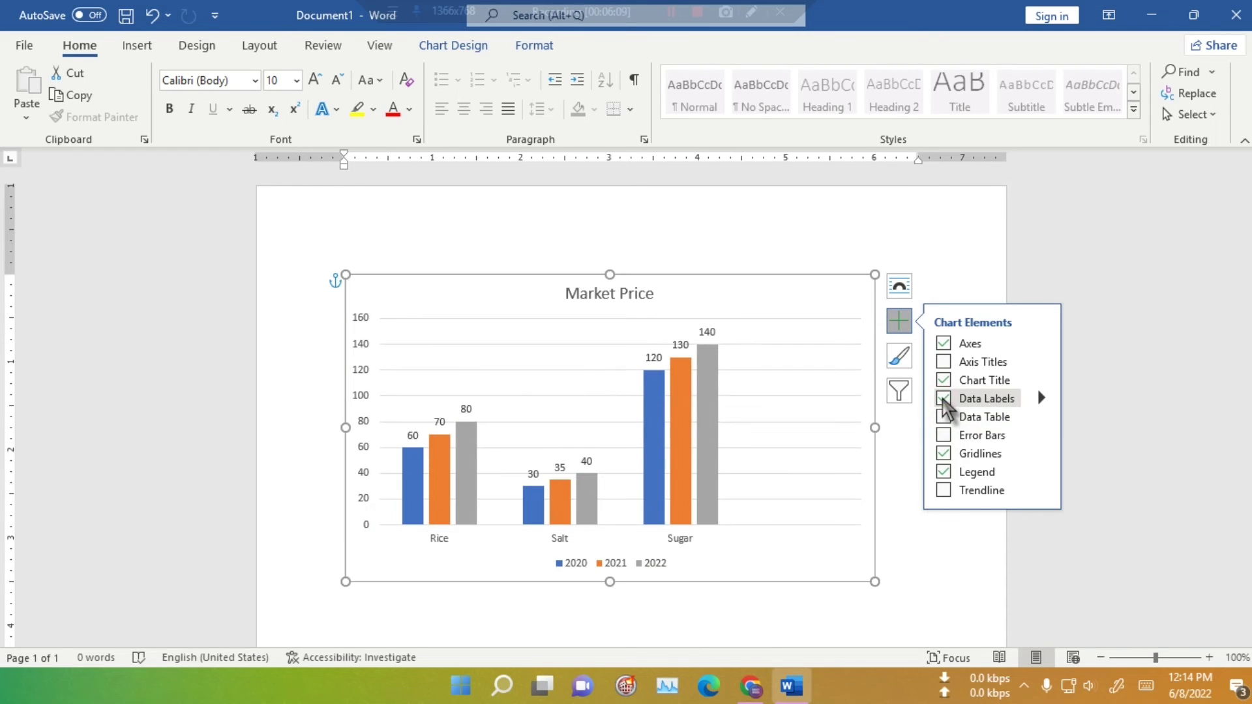
left_click(944, 398)
left_click(944, 398)
left_click(944, 399)
left_click(944, 399)
left_click(944, 362)
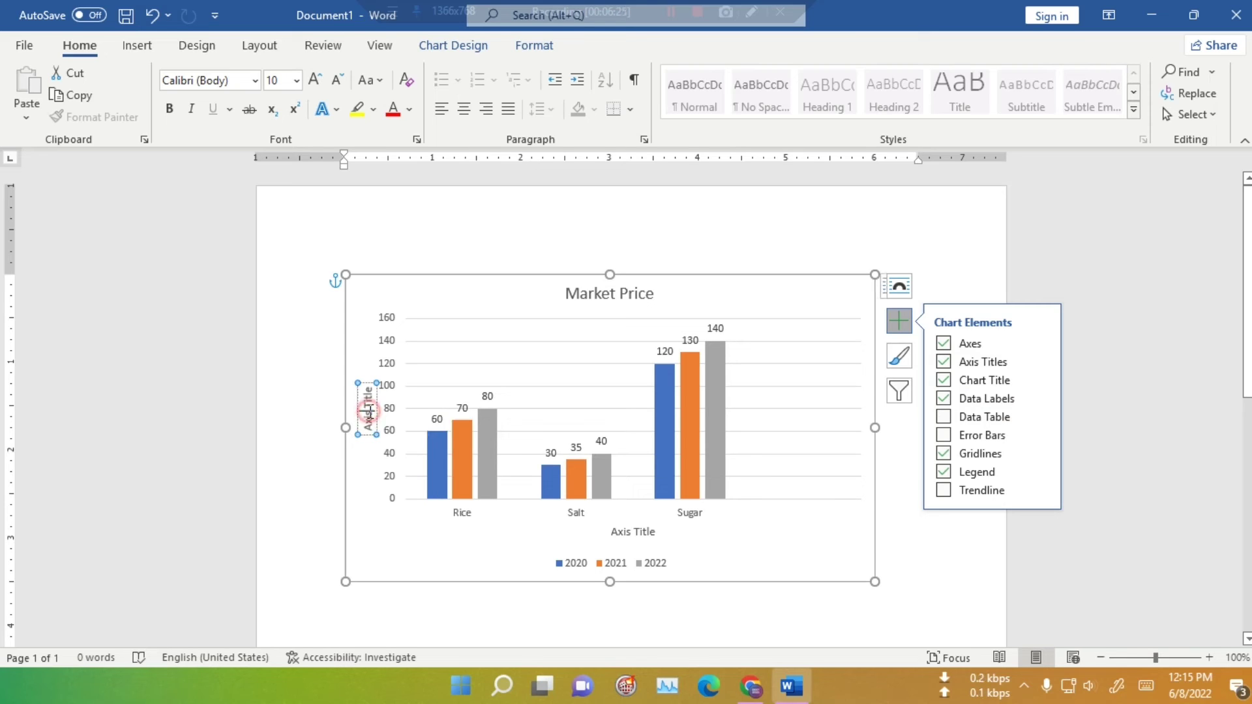
Replace the vertical axis title placeholder with 'Price(TK)'.
left_click(369, 411)
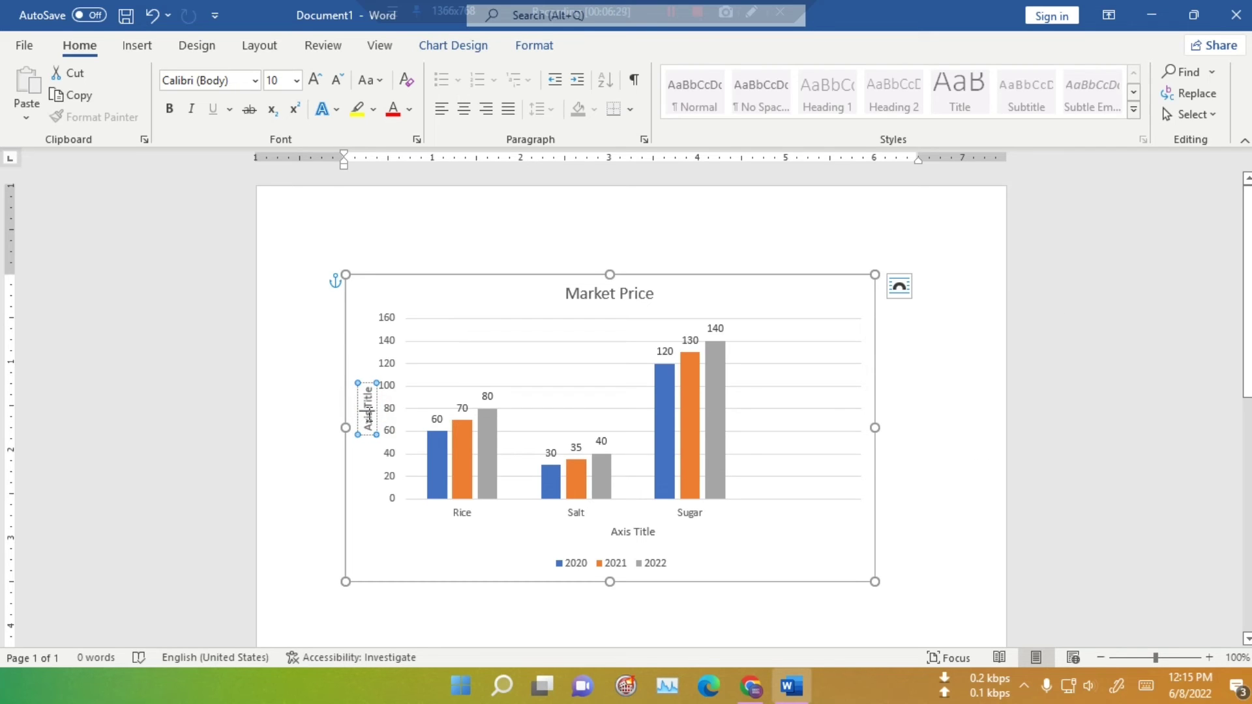
key("BackSpace")
key("BackSpace")
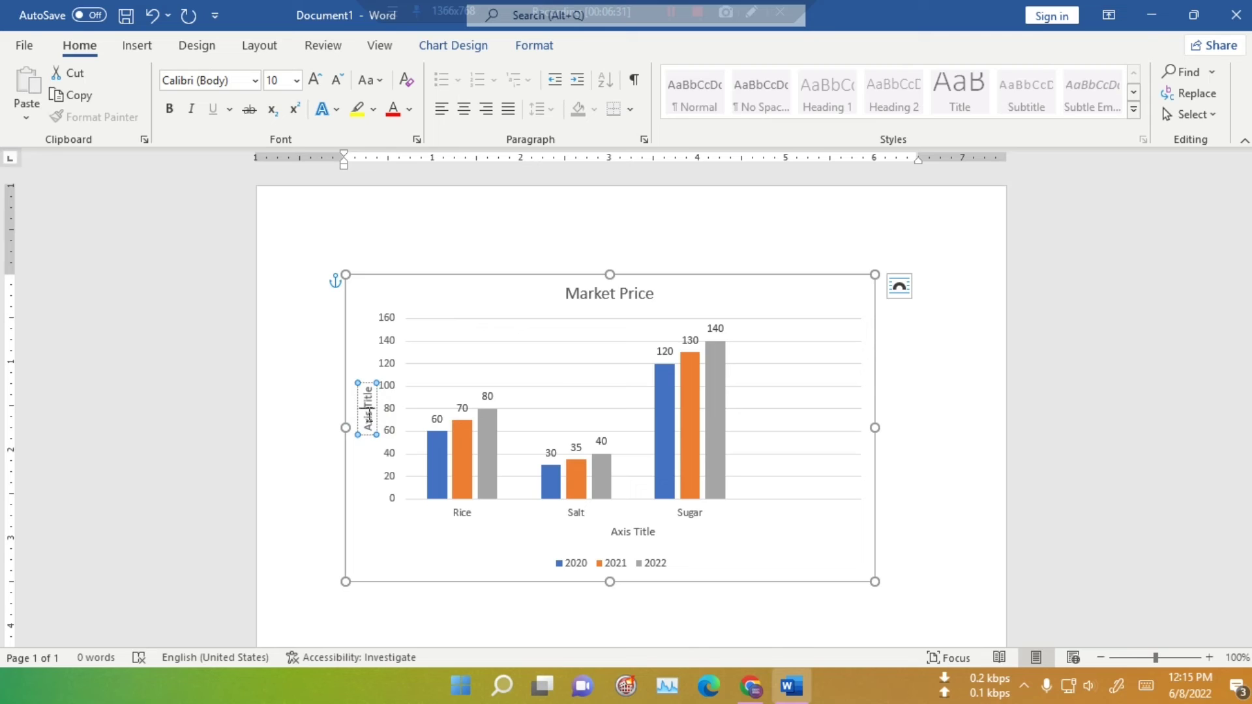
key("BackSpace")
key("BackSpace")
key("Delete")
key("Delete")
key("Delete")
type("Pric")
double_click(369, 413)
type("T")
type("K)")
left_click(412, 542)
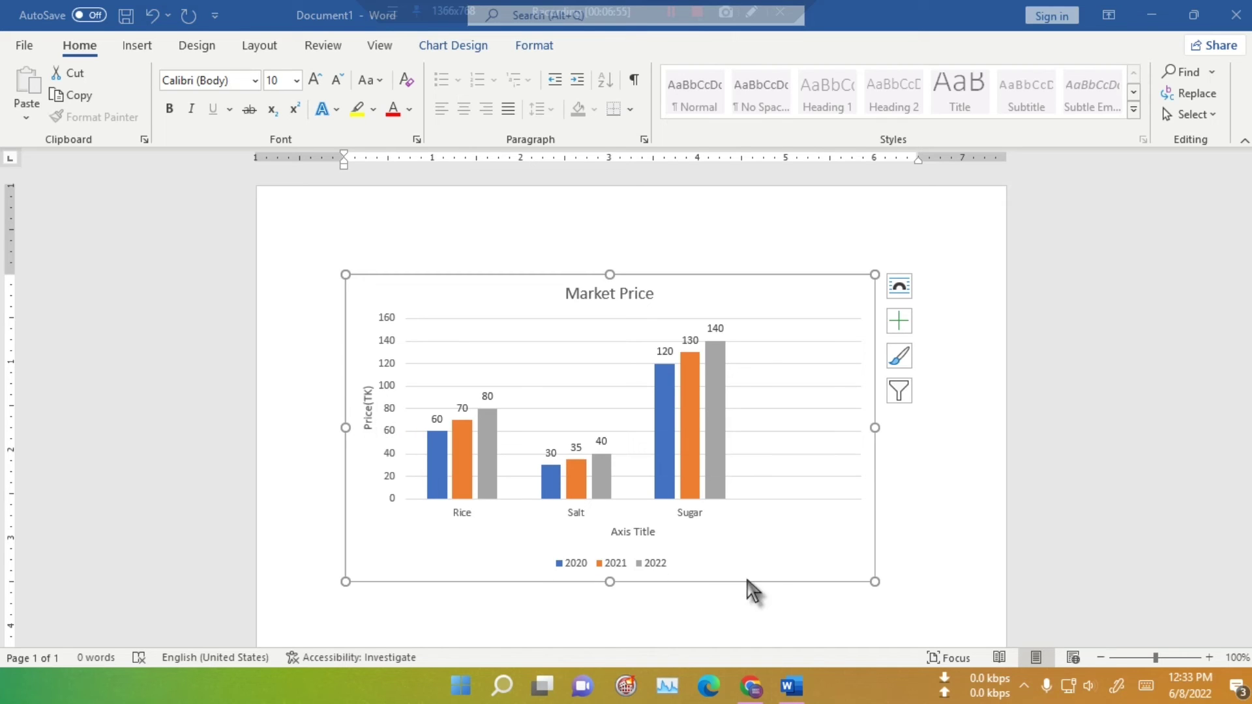
Change the horizontal axis title placeholder text to 'Item Name'.
double_click(631, 532)
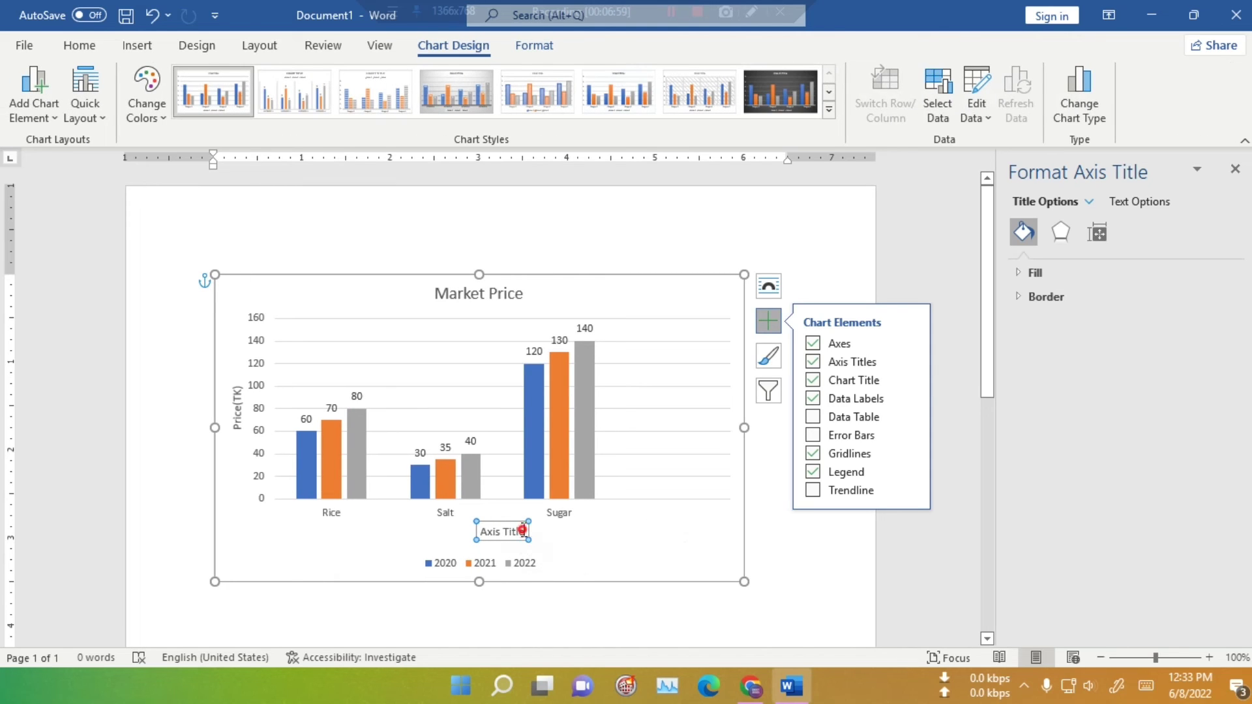
left_click_drag(526, 532, 479, 532)
type("Item")
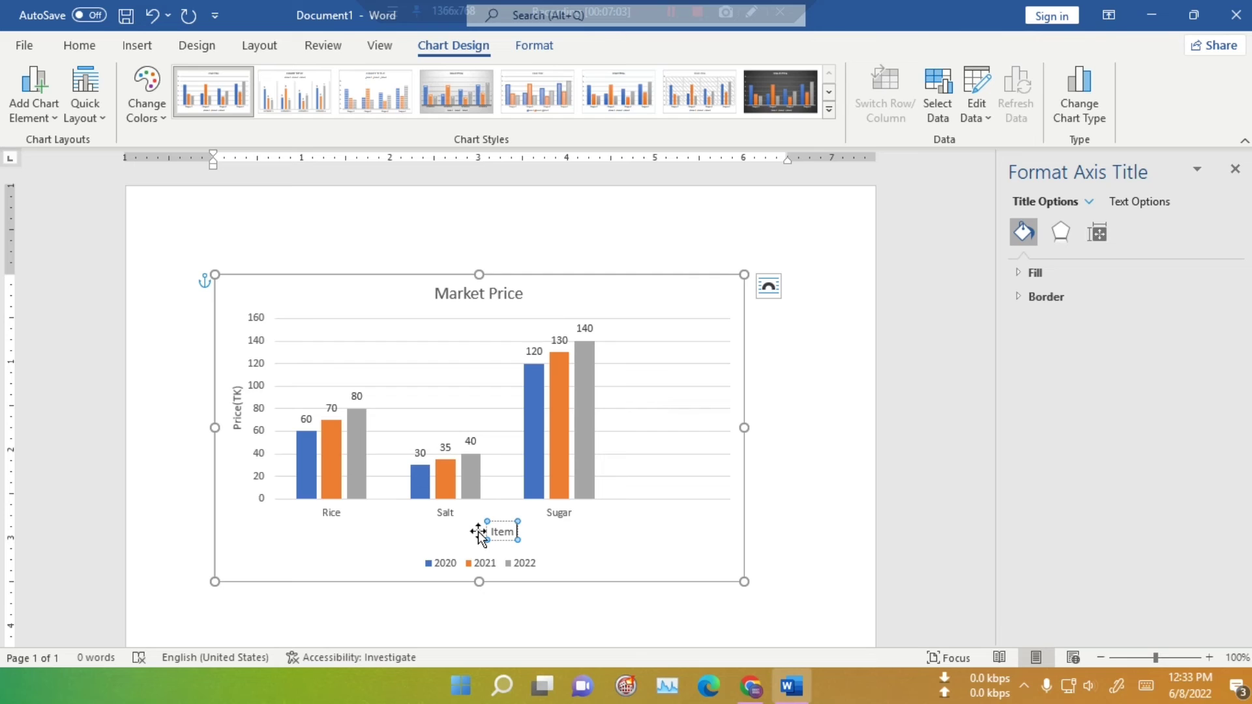
type(" ?N")
key("BackSpace")
key("BackSpace")
key("BackSpace")
type("Na")
type("me")
left_click(594, 561)
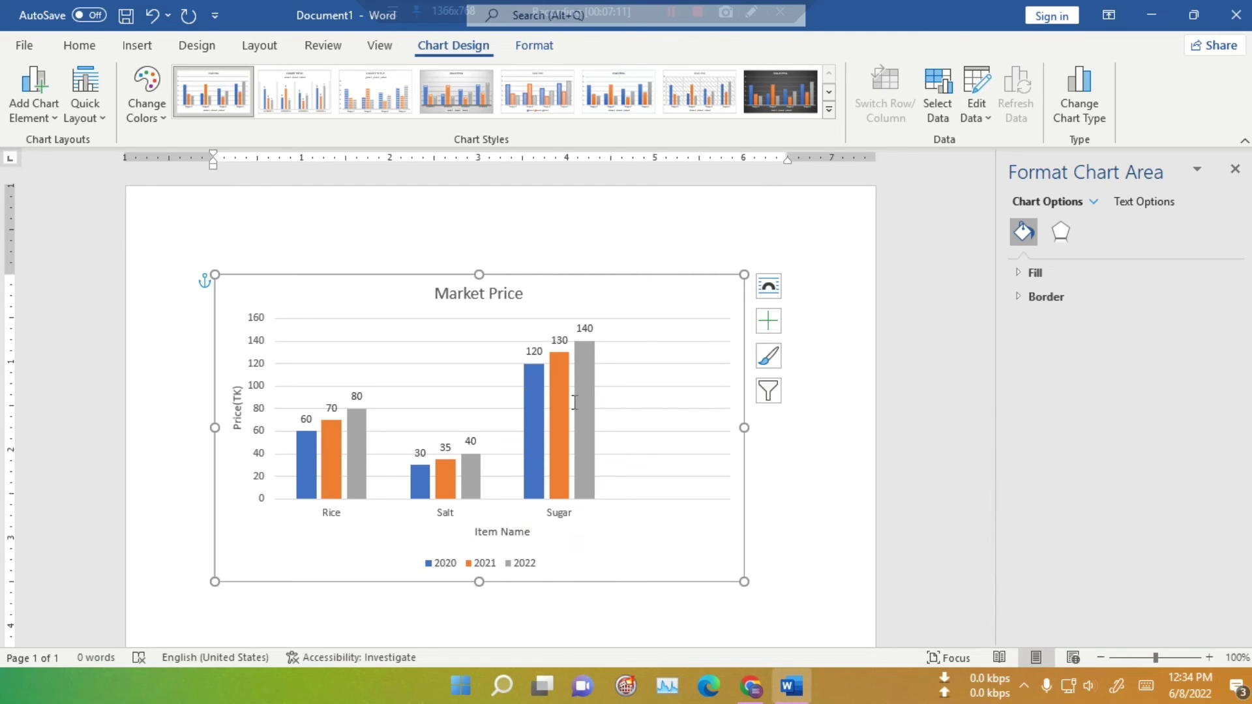
Try adding a Trendline from Chart Elements, then cancel it.
left_click(831, 570)
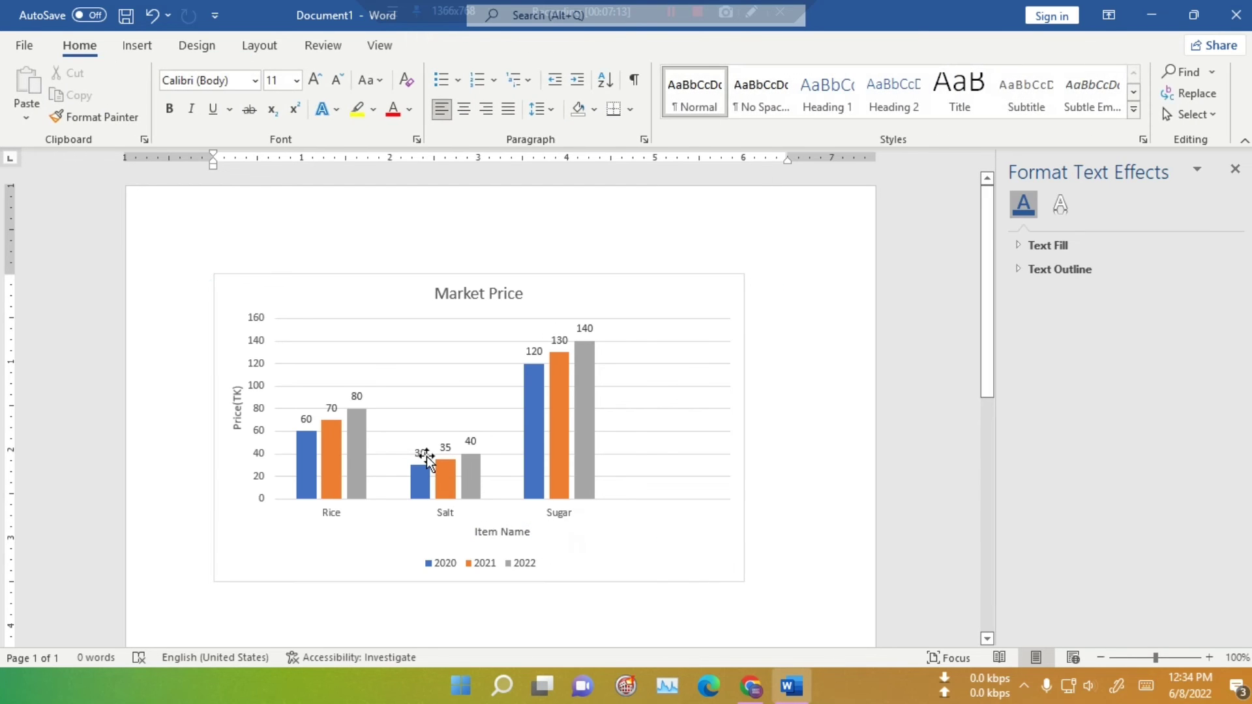
left_click(620, 546)
left_click(771, 324)
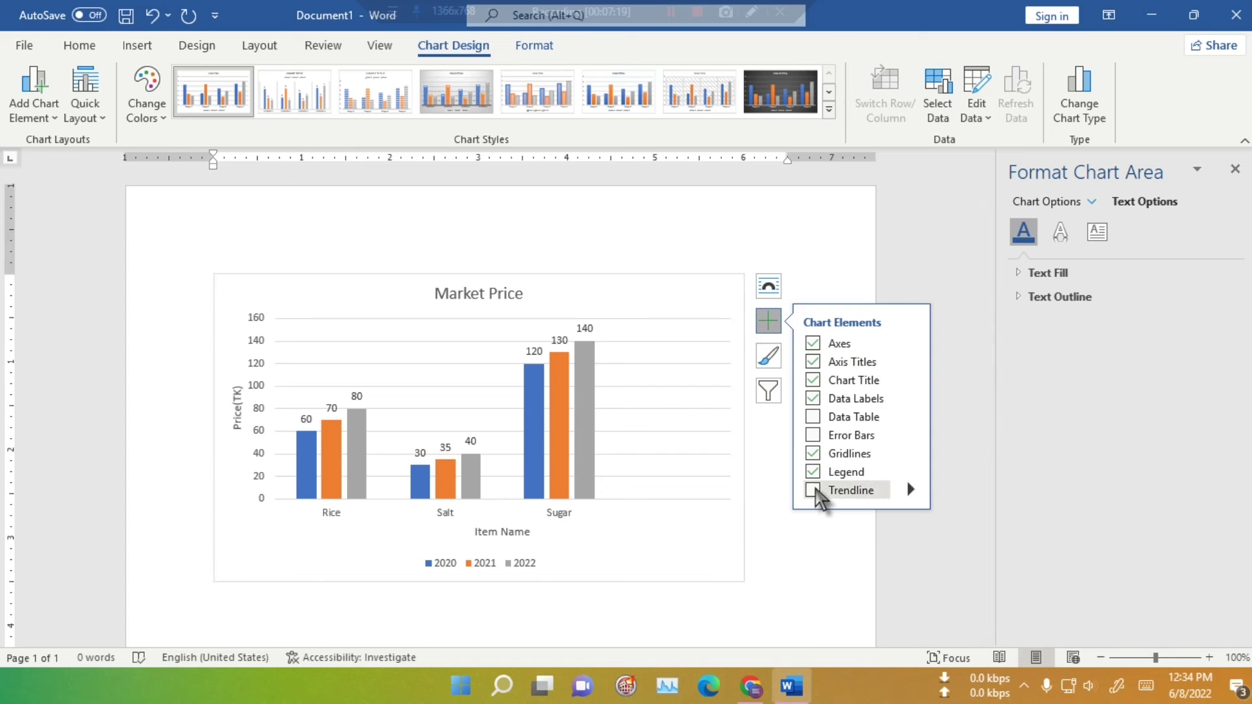
left_click(812, 491)
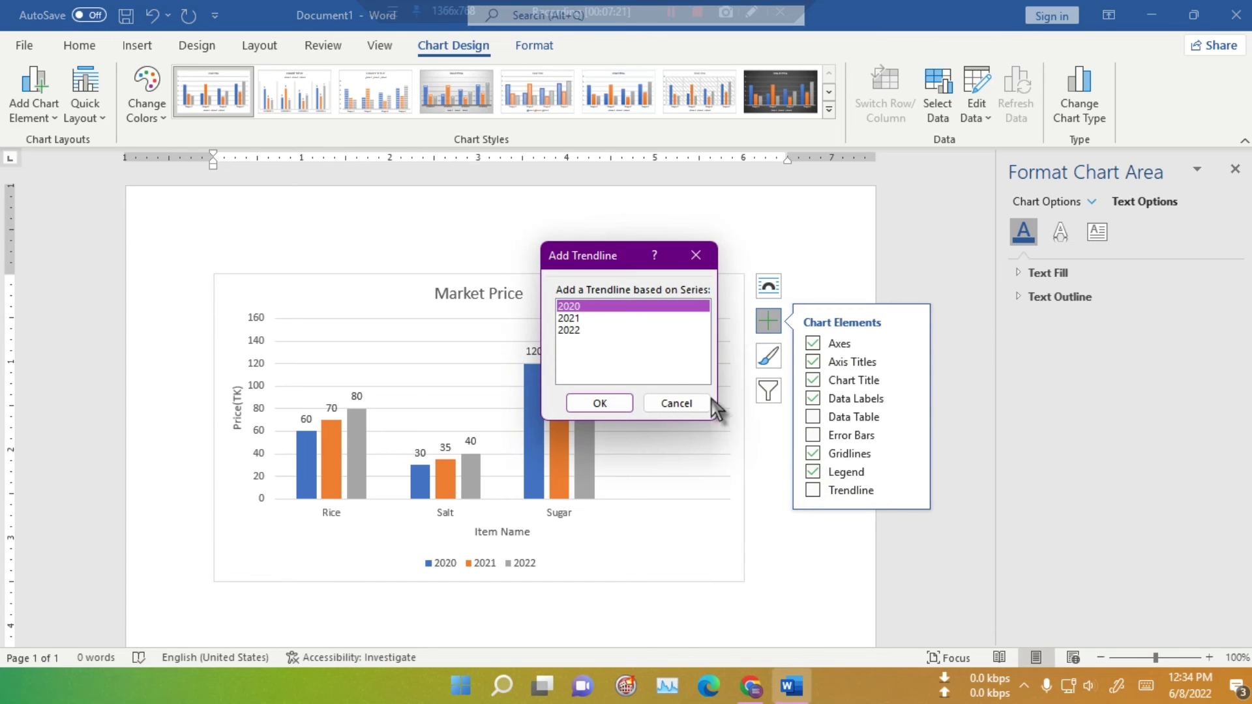
left_click(676, 405)
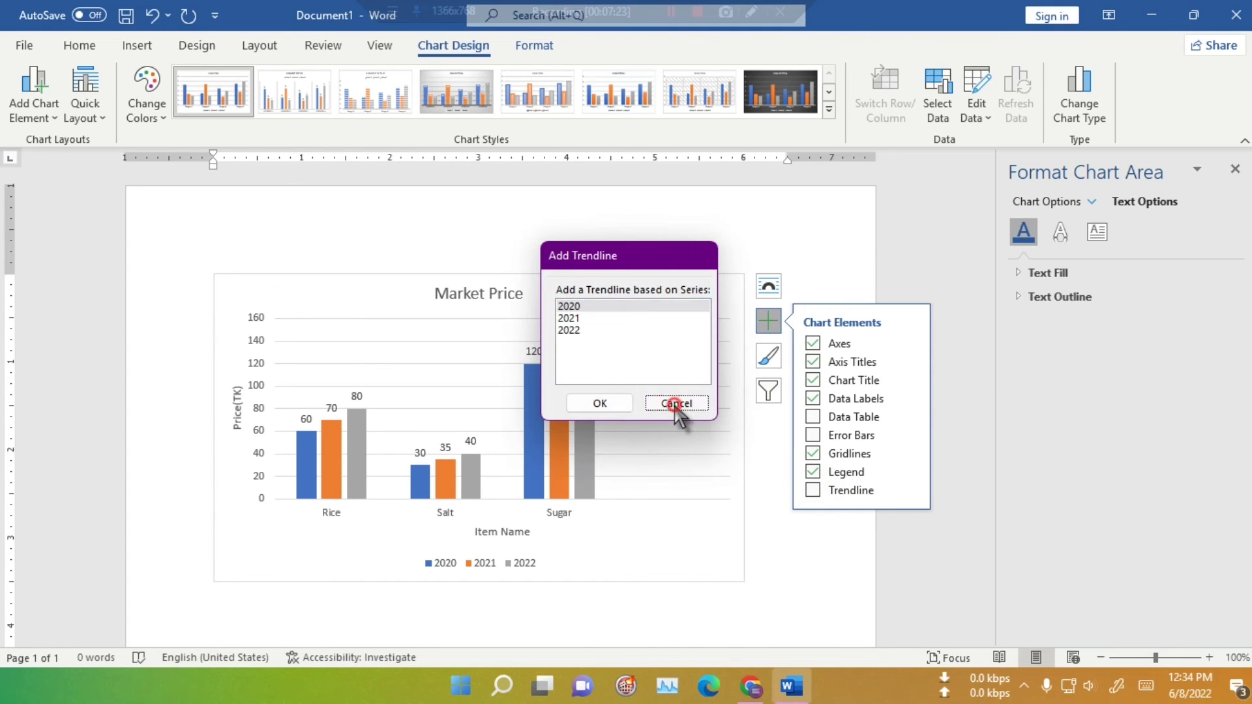
Apply the dark chart Style 8 from the chart style gallery.
left_click(774, 355)
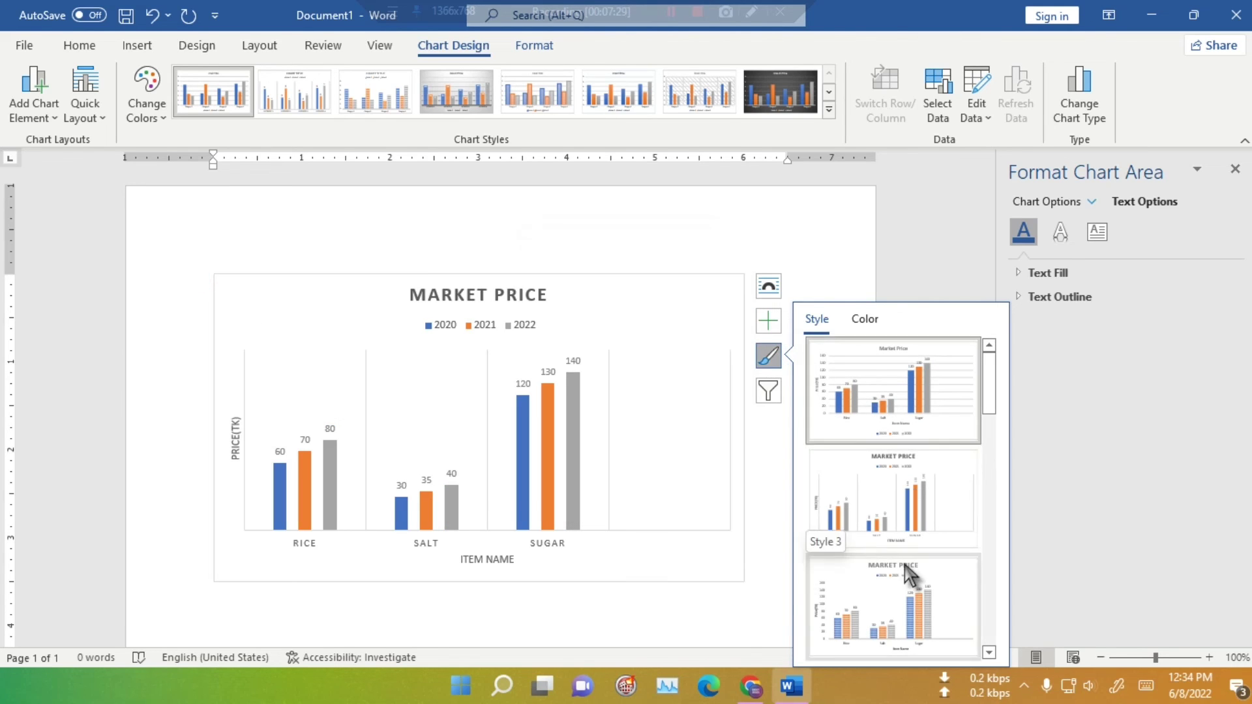
scroll(910, 561, "down", 2)
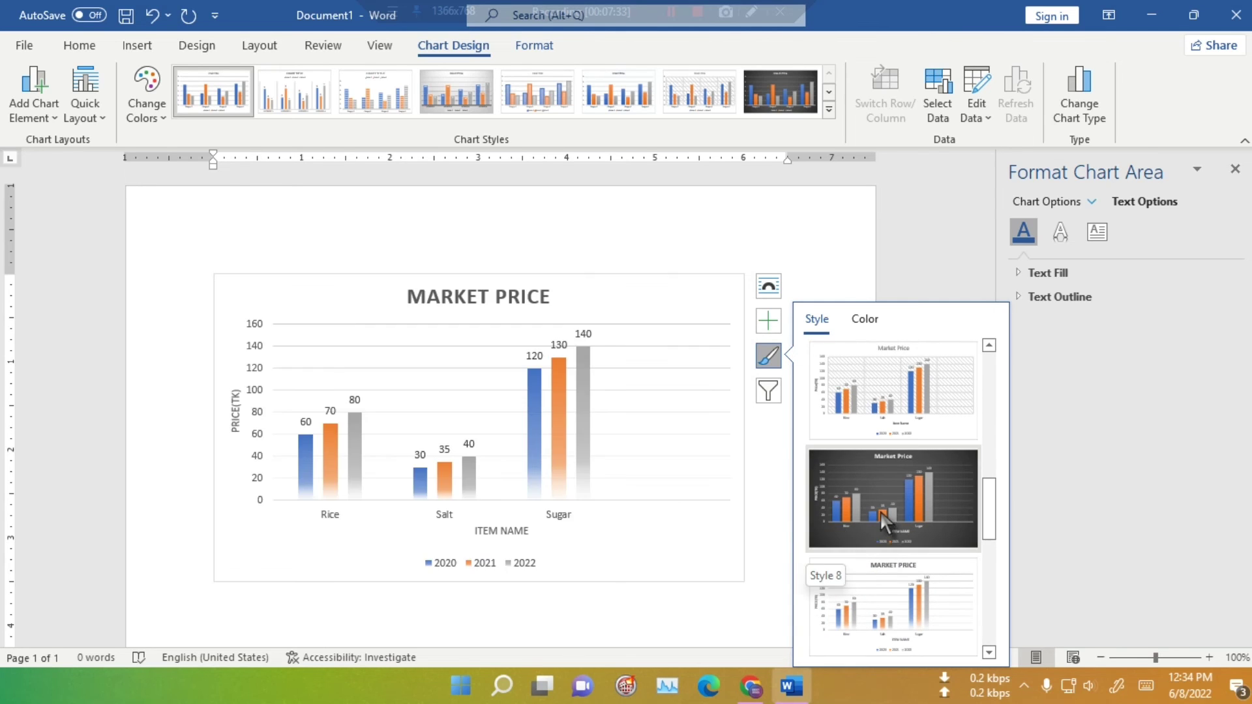
left_click(879, 506)
Recolour the columns with the gold Monochromatic Palette 11.
scroll(880, 509, "down", 3)
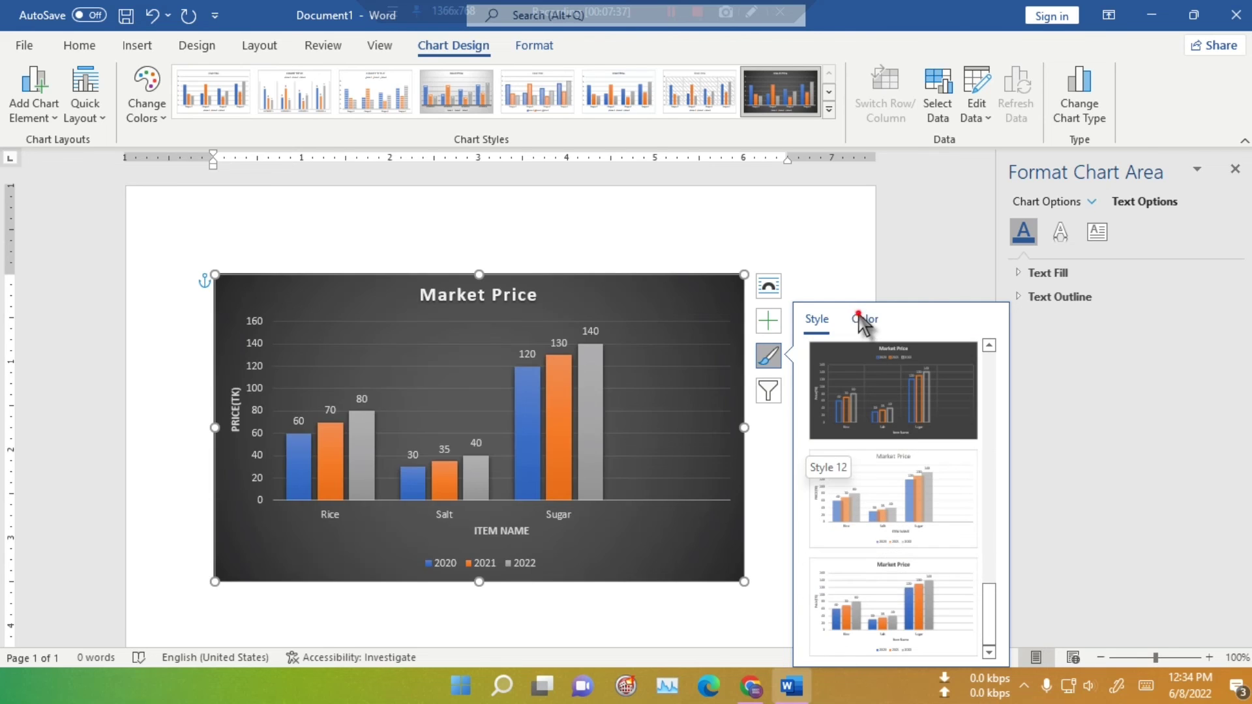
left_click(865, 321)
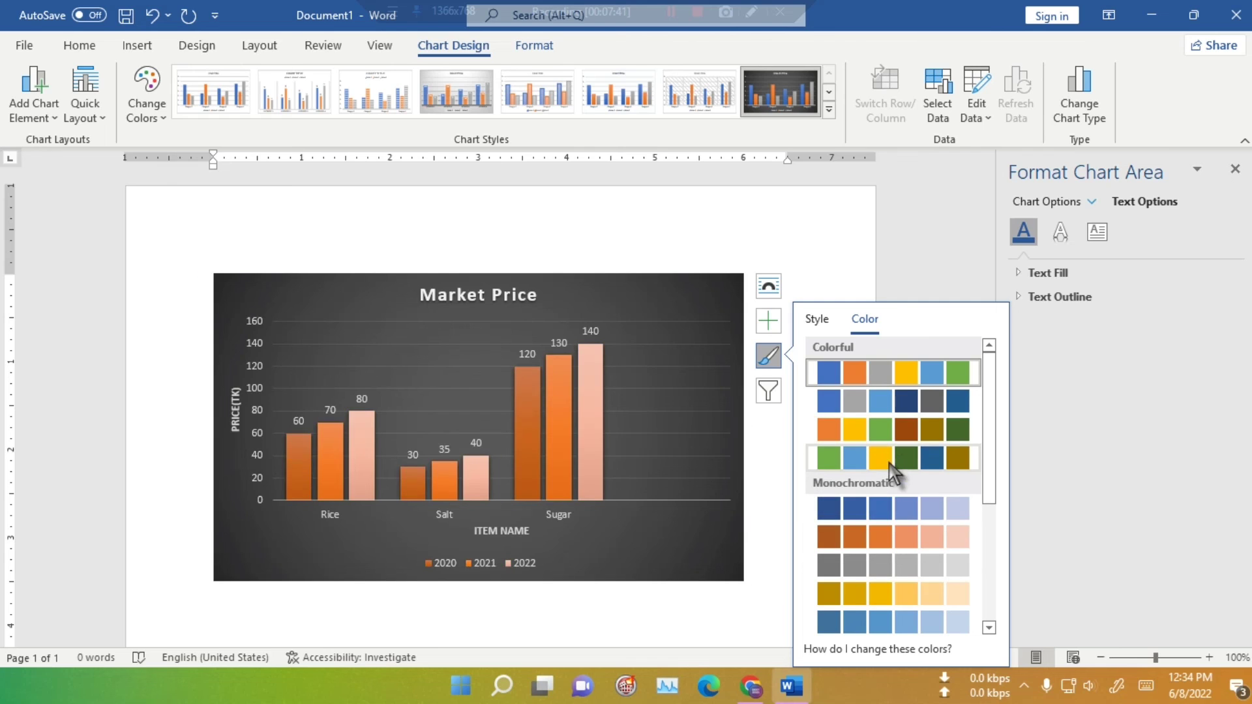
scroll(894, 473, "down", 3)
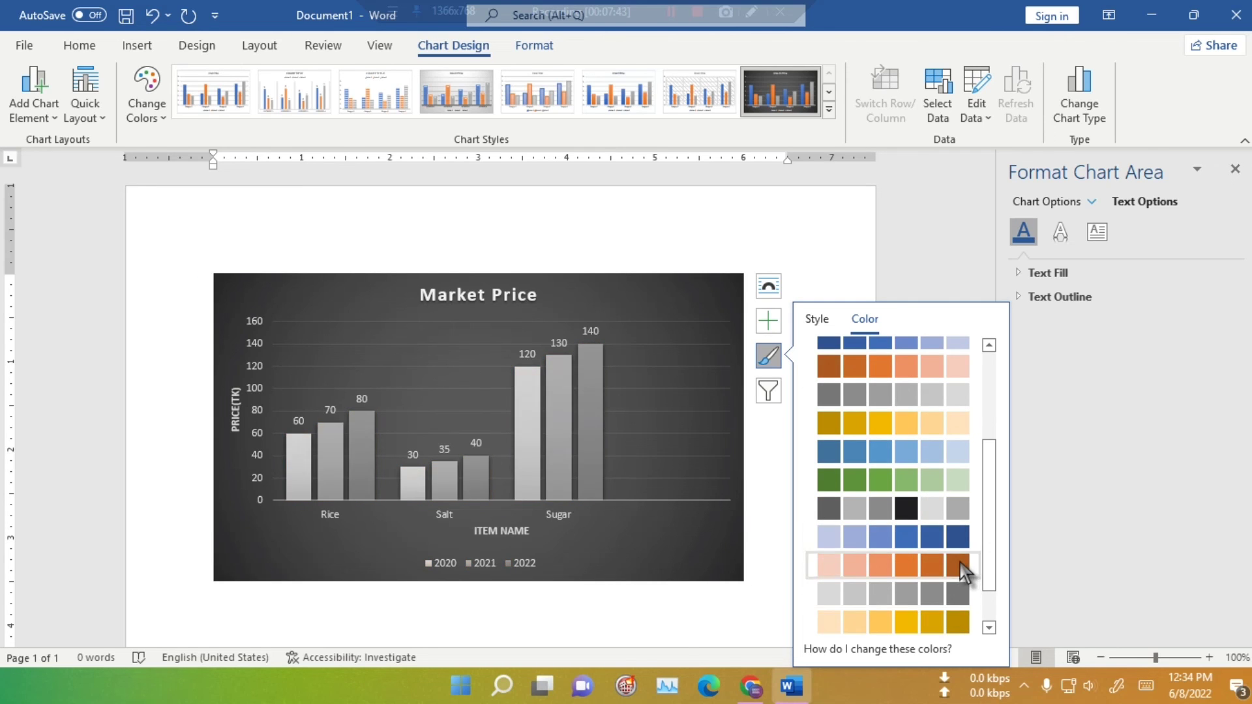
left_click(912, 626)
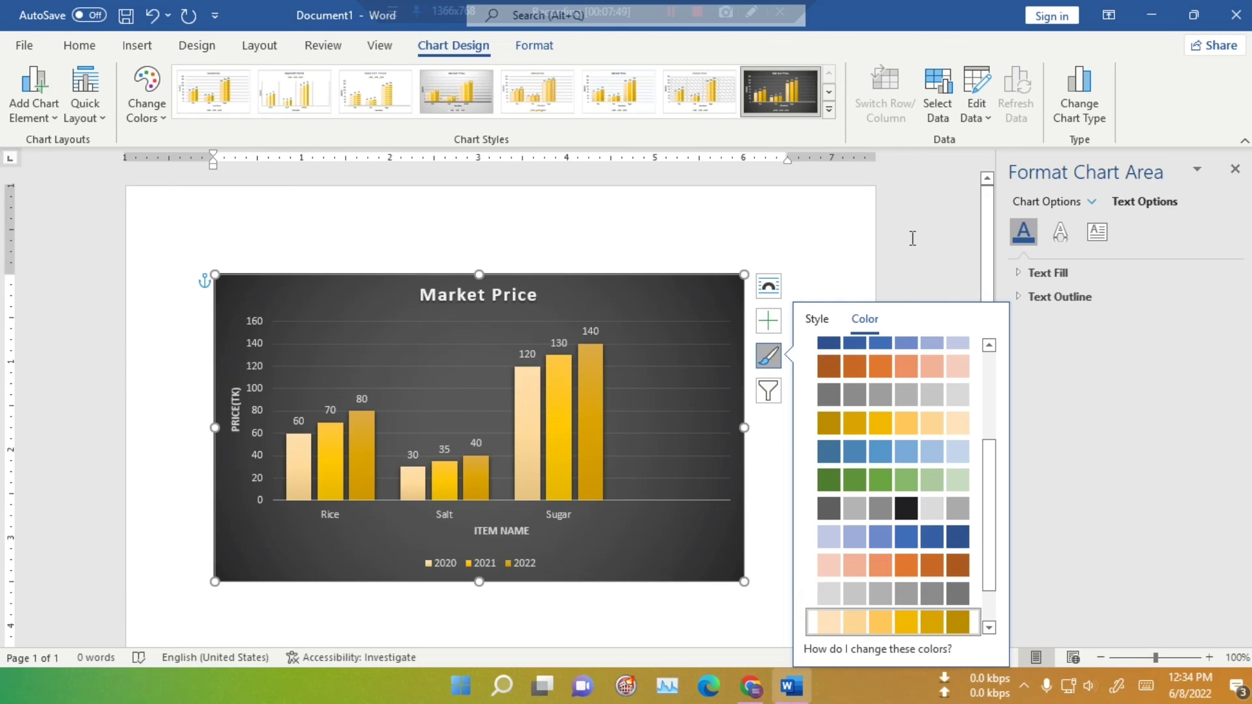
left_click(769, 412)
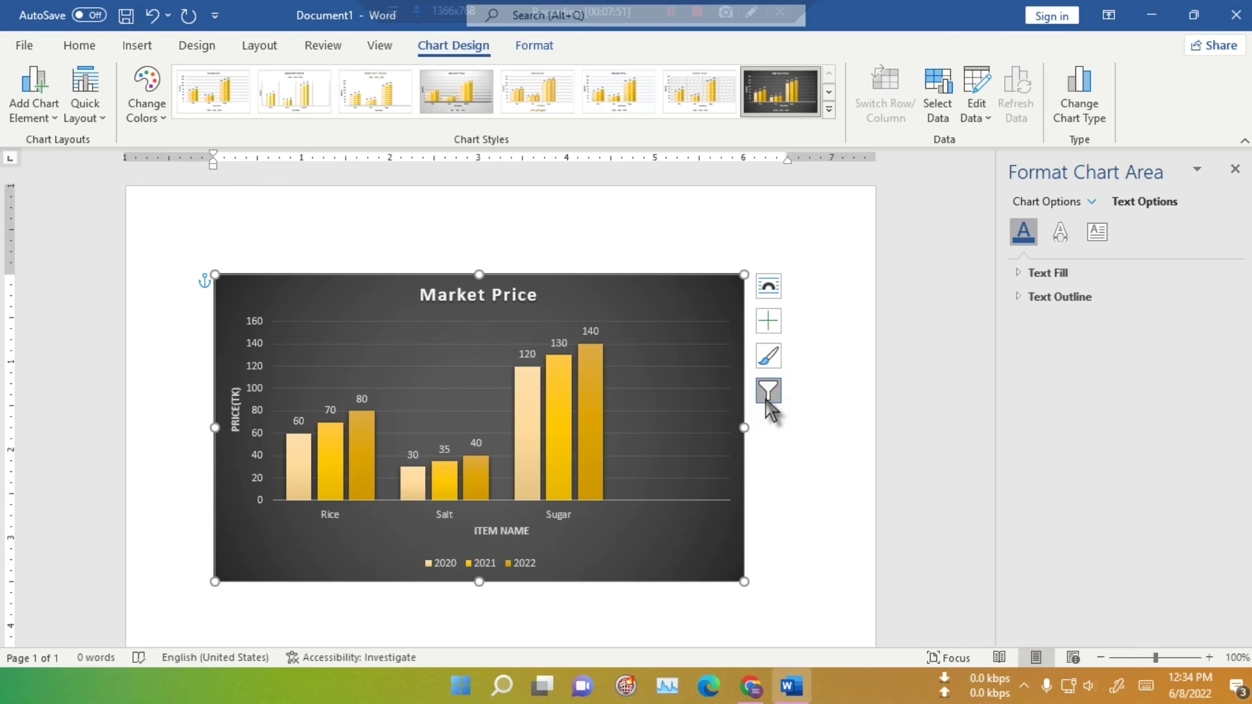
left_click(769, 391)
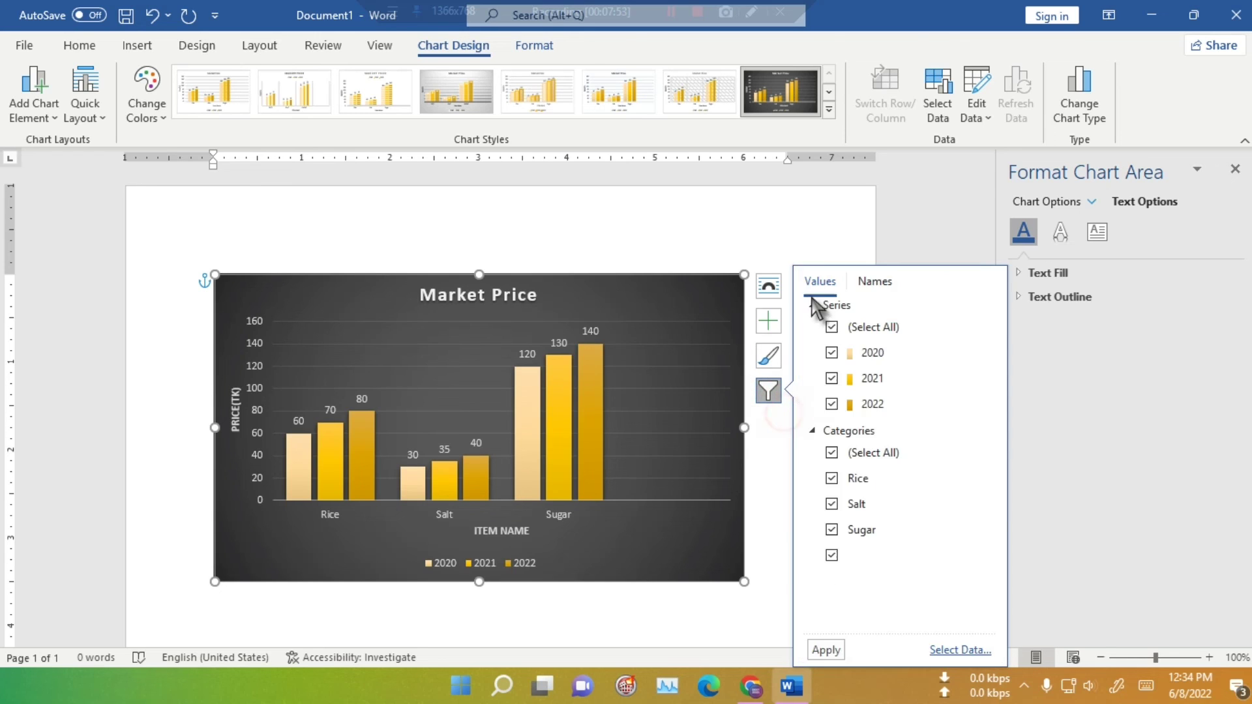
left_click(804, 360)
left_click(687, 308)
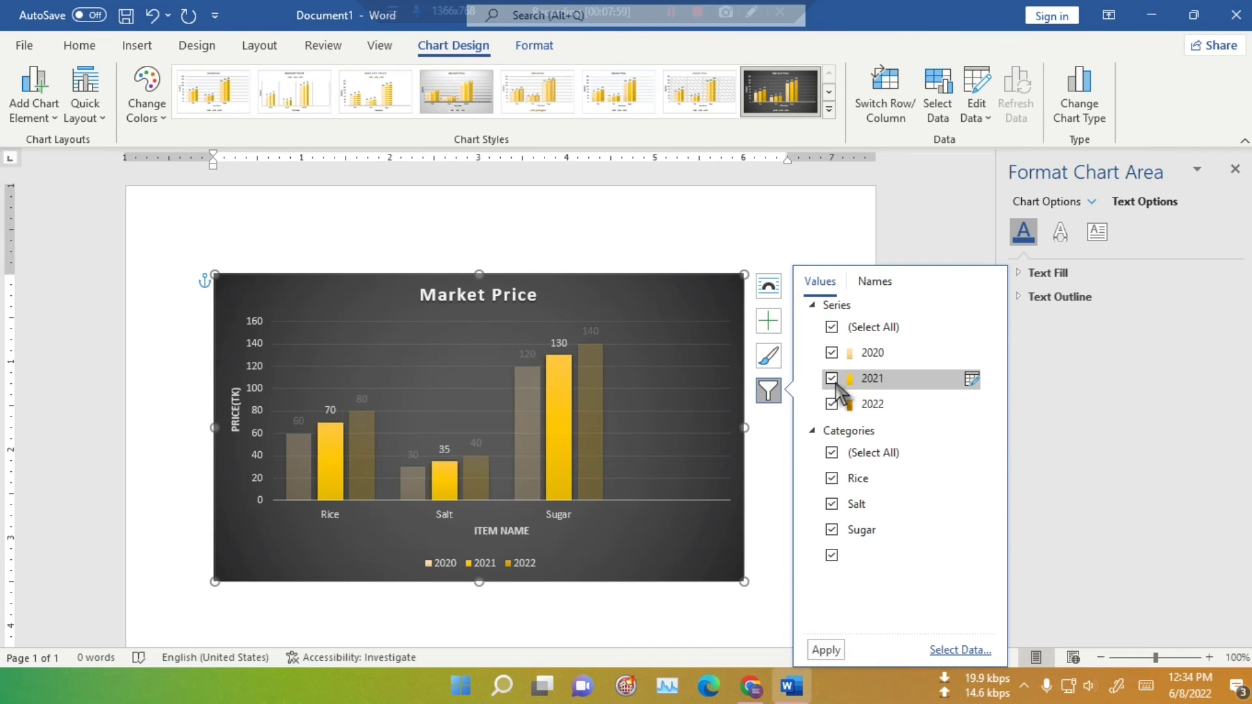
left_click(832, 478)
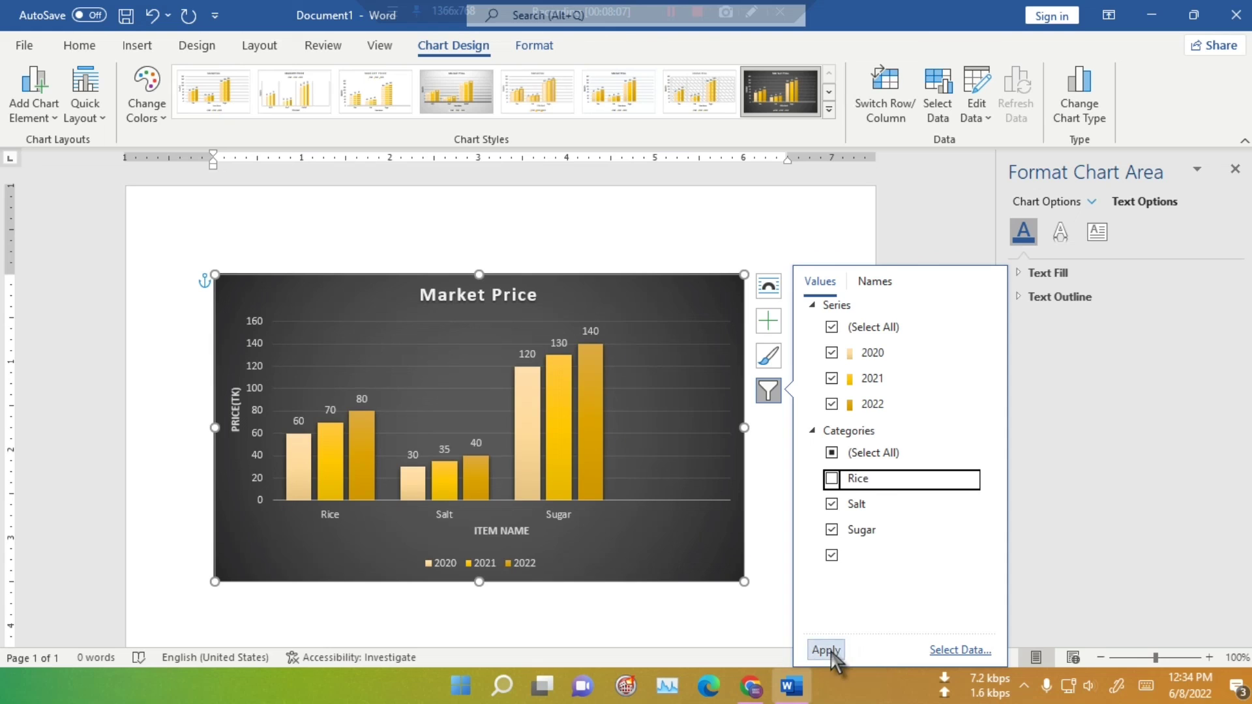
left_click(833, 479)
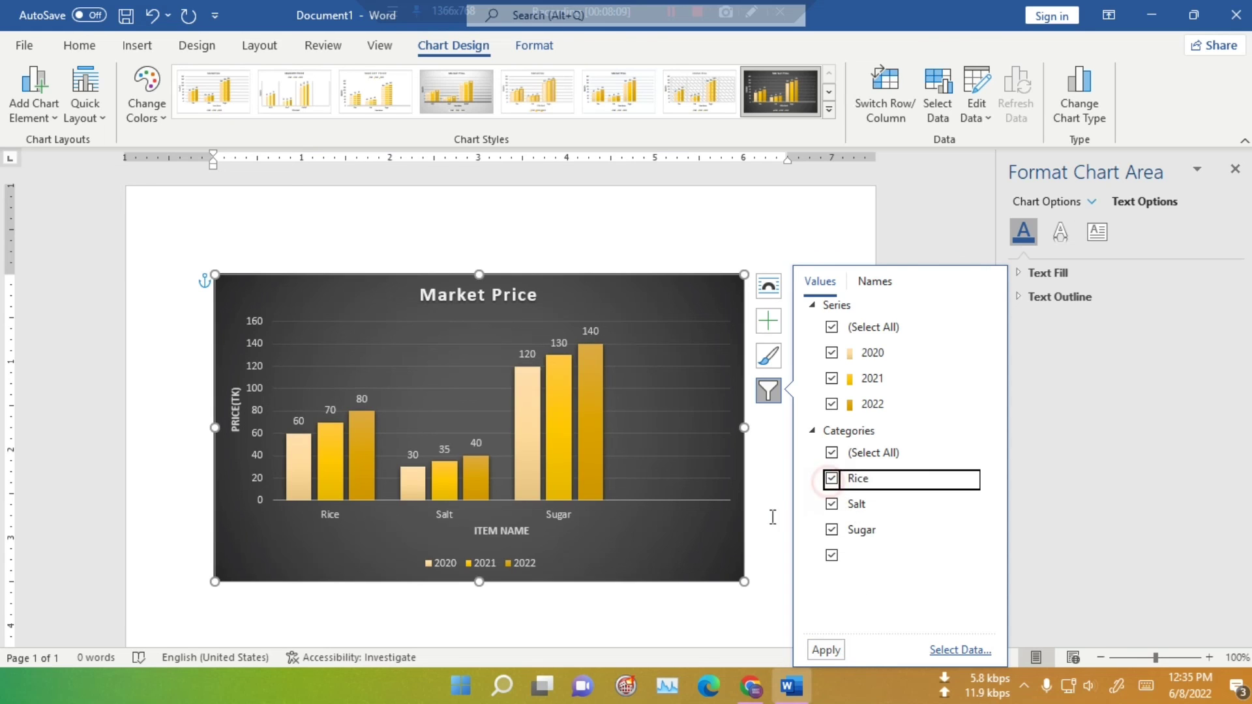
left_click(773, 498)
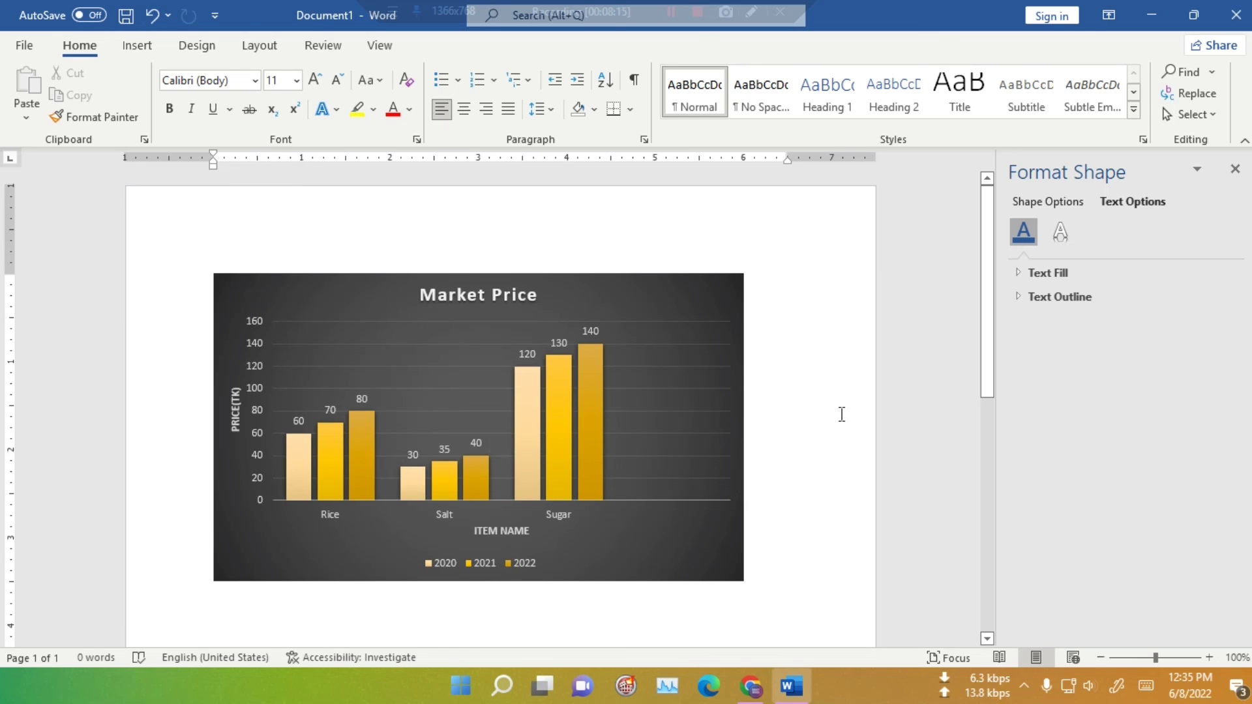
Close the Format Shape pane, preview chart Style 4, then restore the dark style.
left_click(1235, 169)
left_click(592, 408)
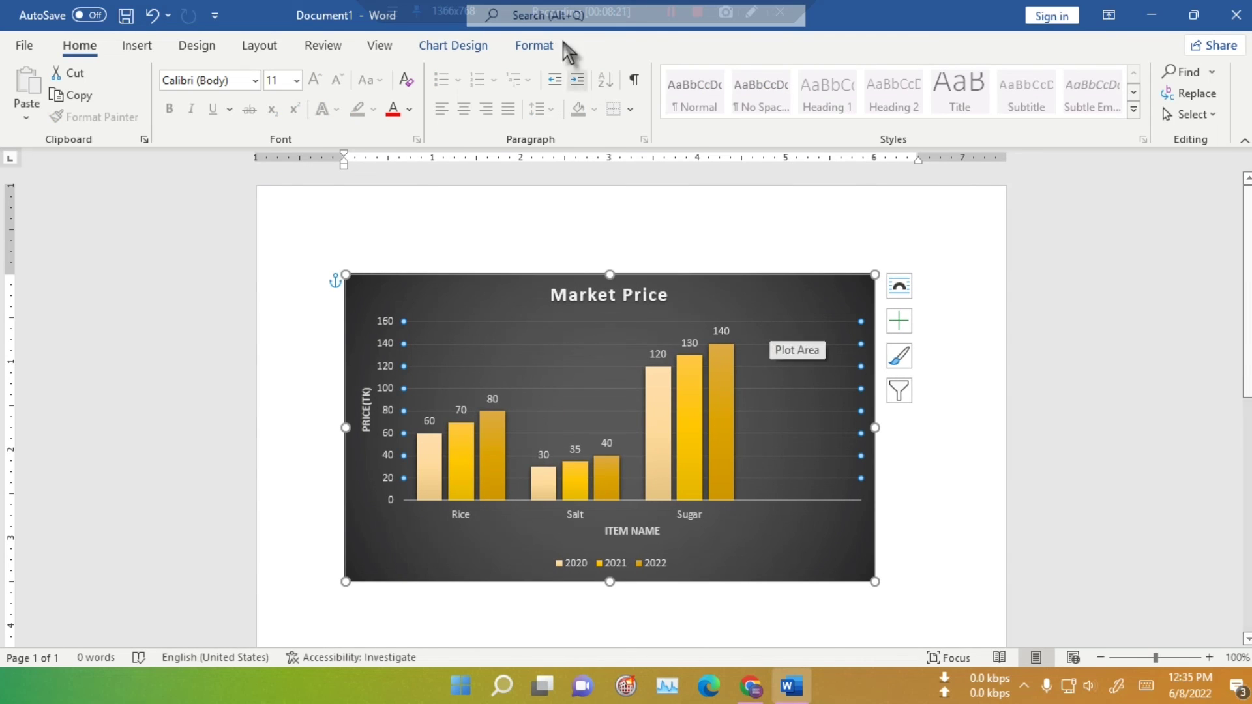
left_click(474, 47)
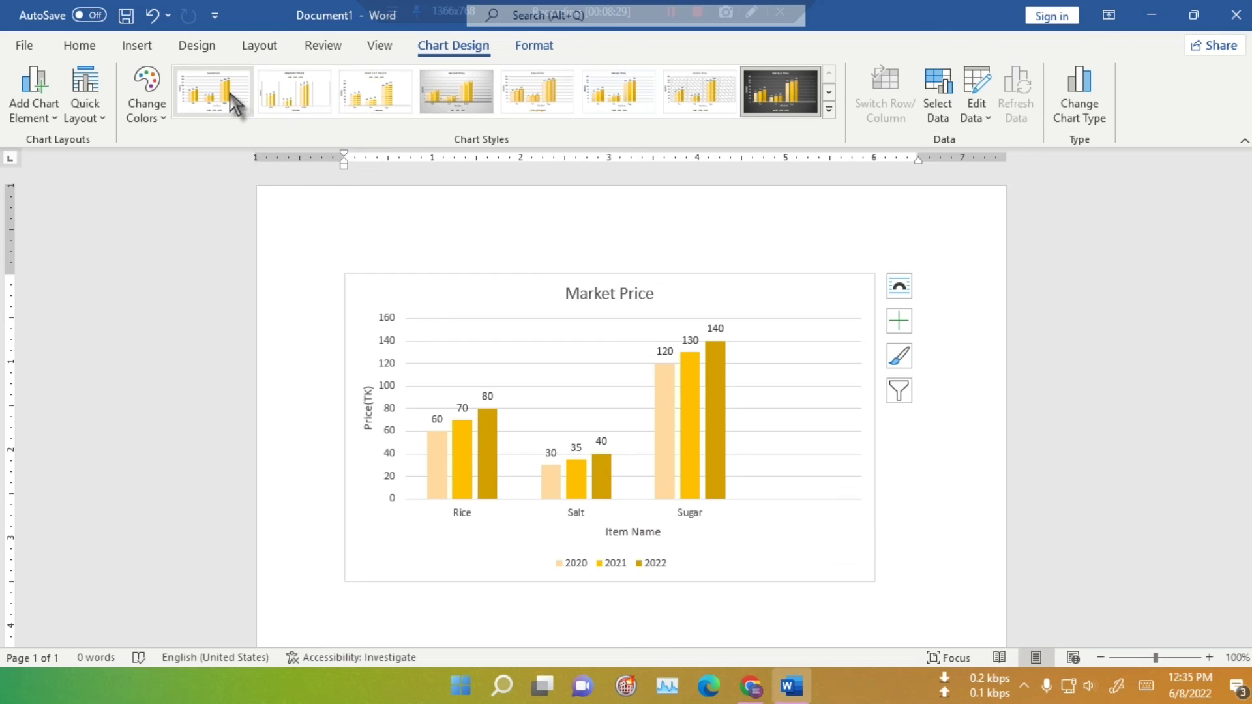
left_click(457, 92)
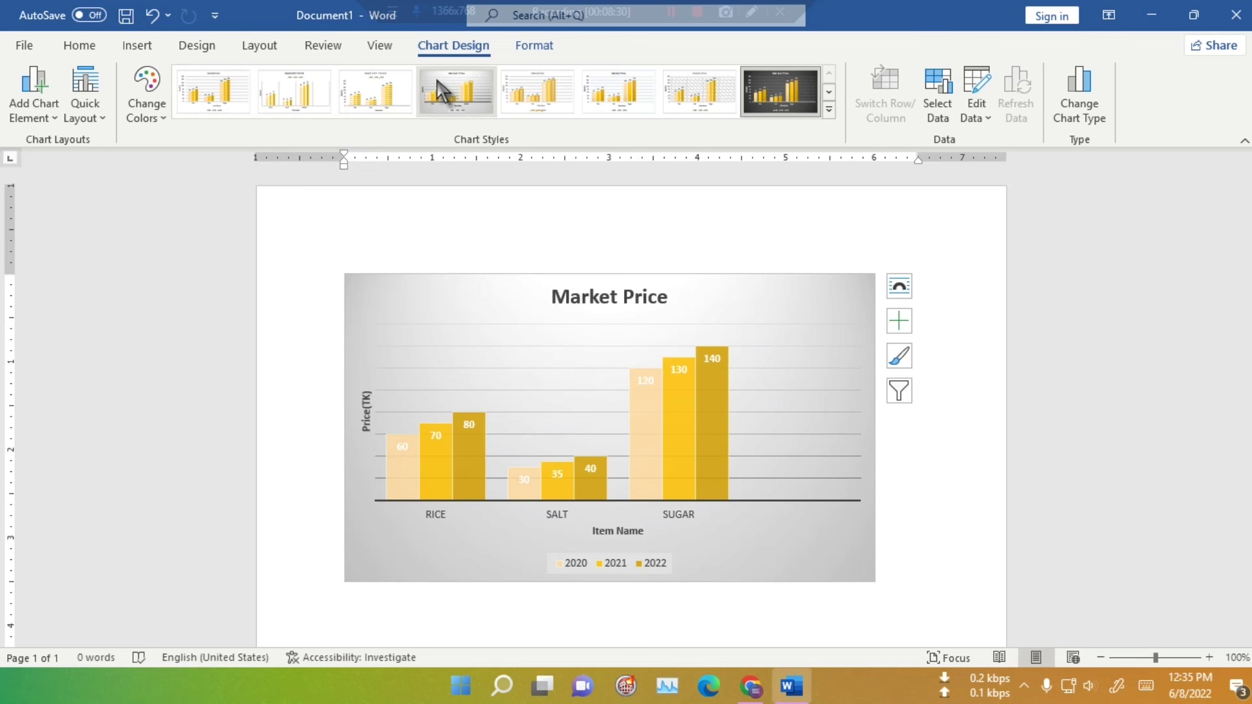
left_click(829, 111)
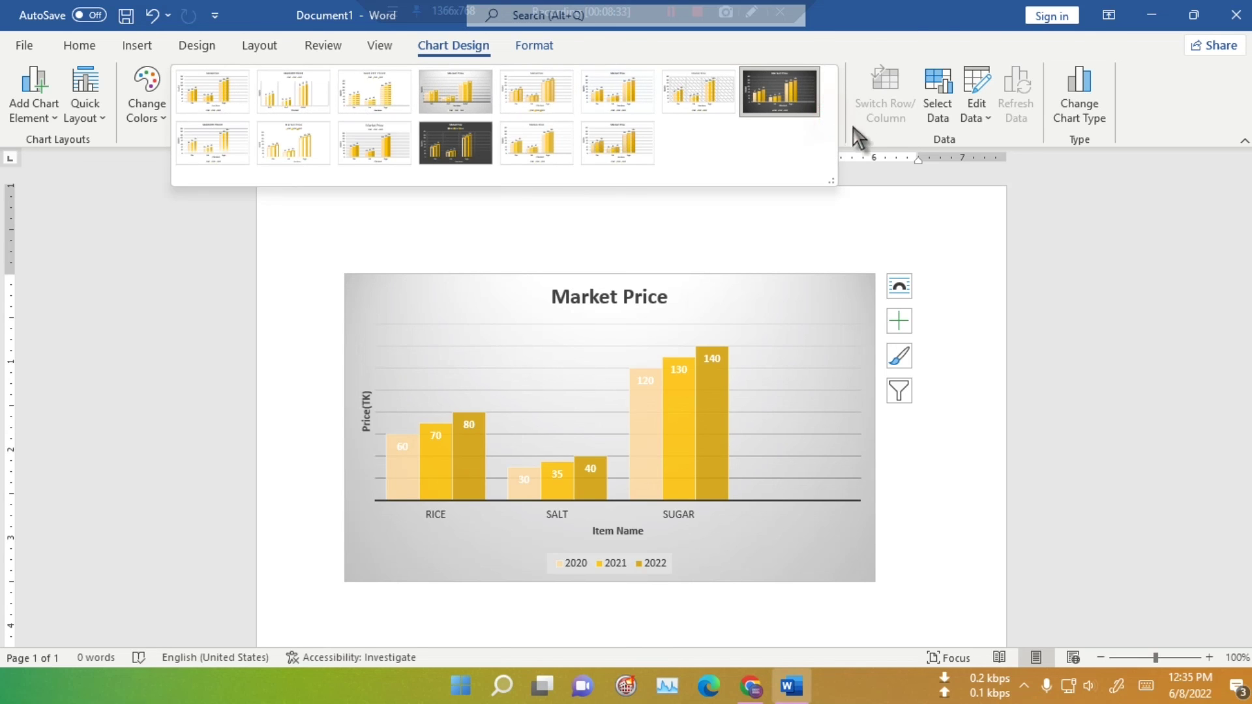
left_click(861, 157)
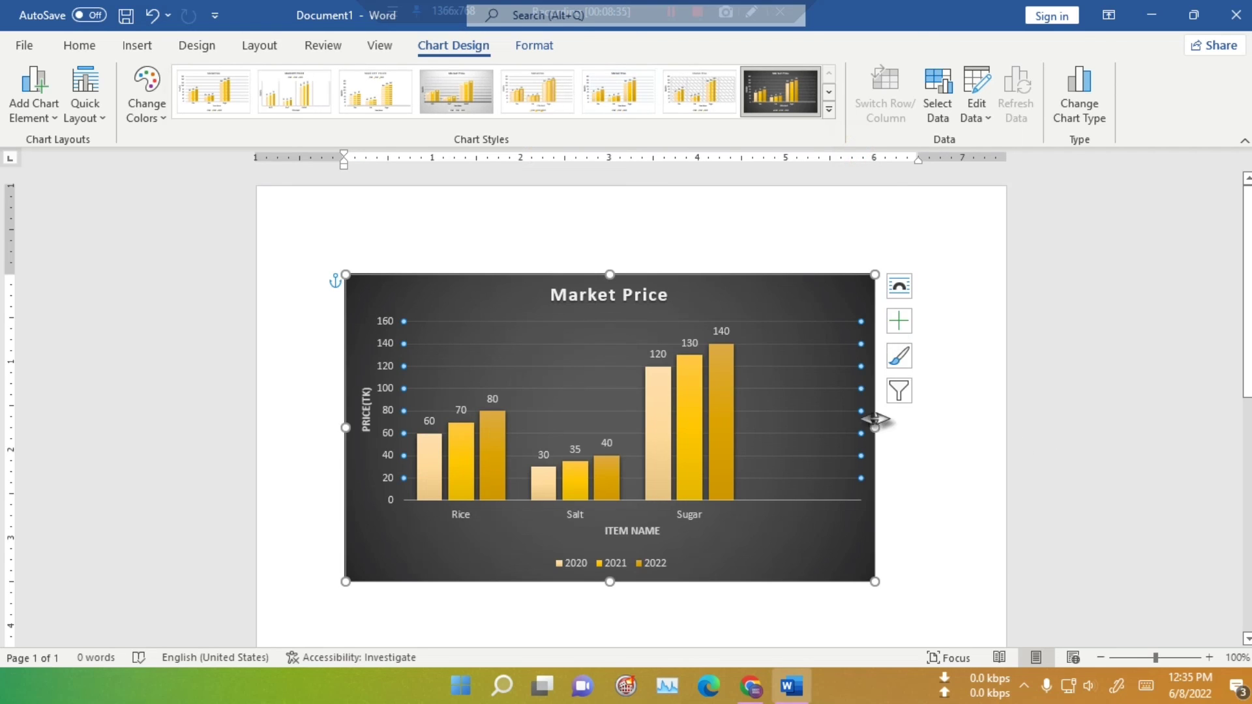
Restyle the major gridlines as thin blue lines with the Subtle Line - Dark 1 shape style.
left_click(536, 47)
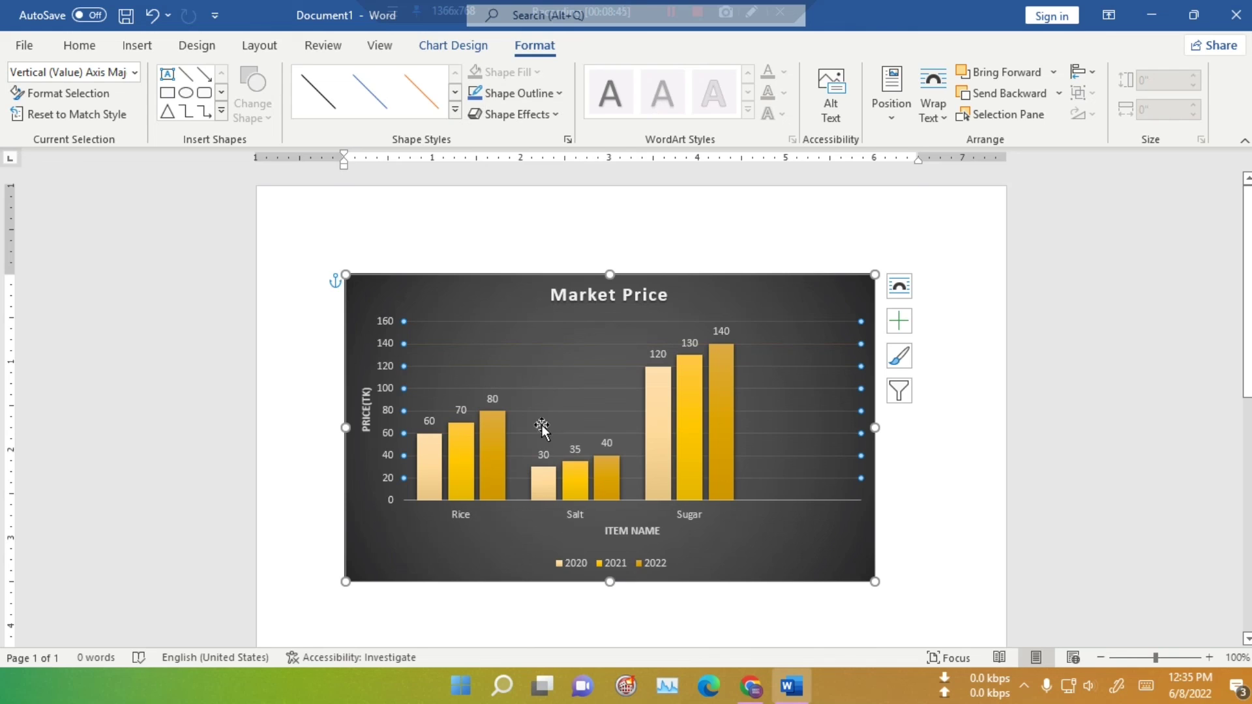
left_click(370, 91)
left_click(733, 629)
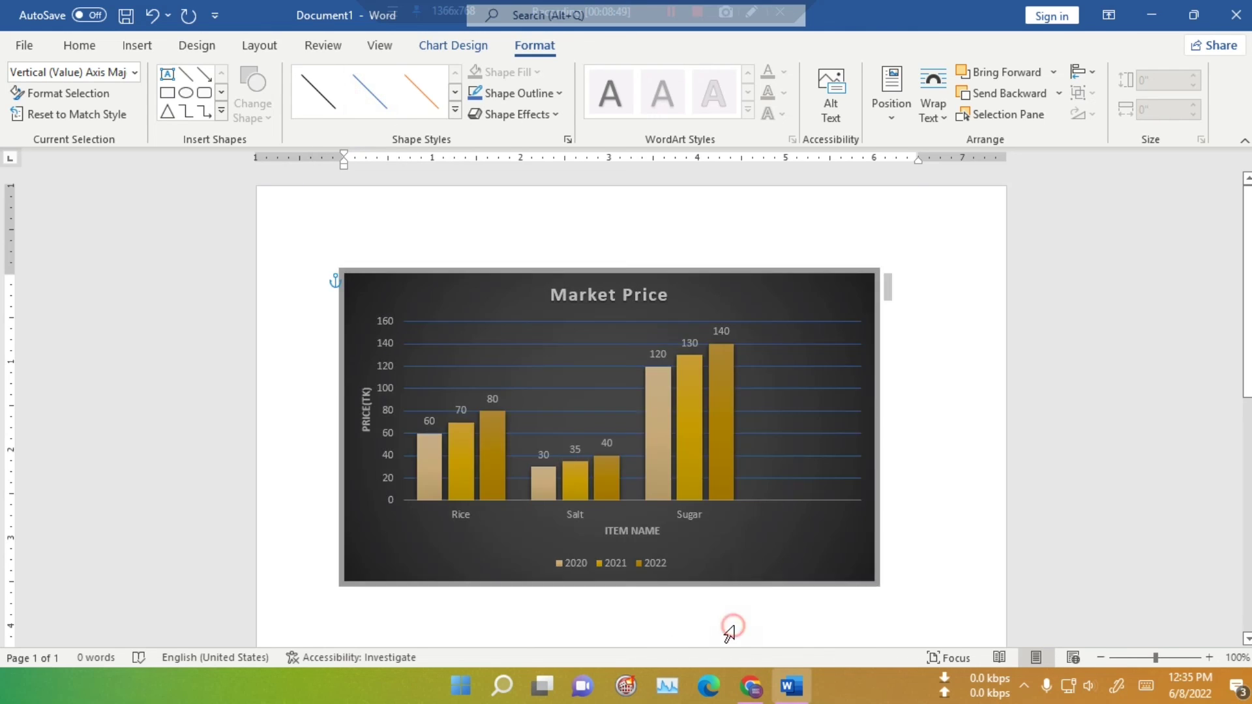